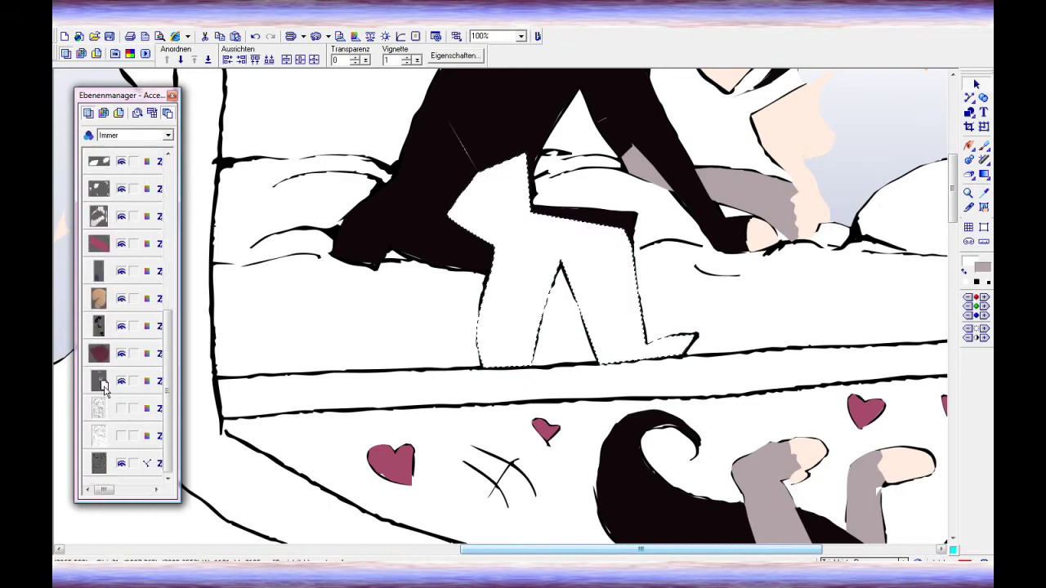
# - Trace a free-form path along the inner edges of the polygonal panel frame, around its upper and lower openings
pyautogui.press('p')
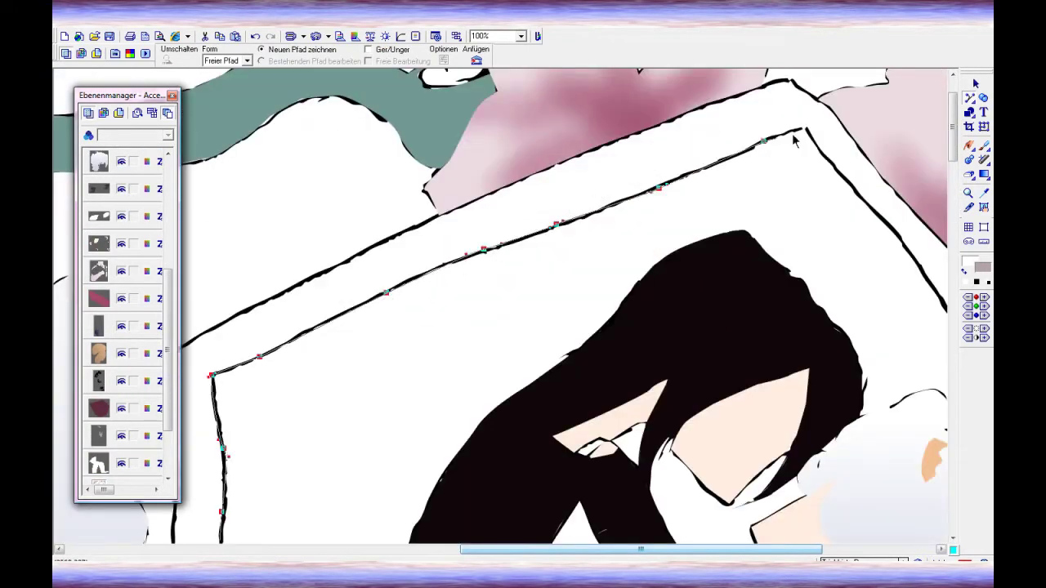
pyautogui.moveTo(793, 141); pyautogui.dragTo(574, 189)
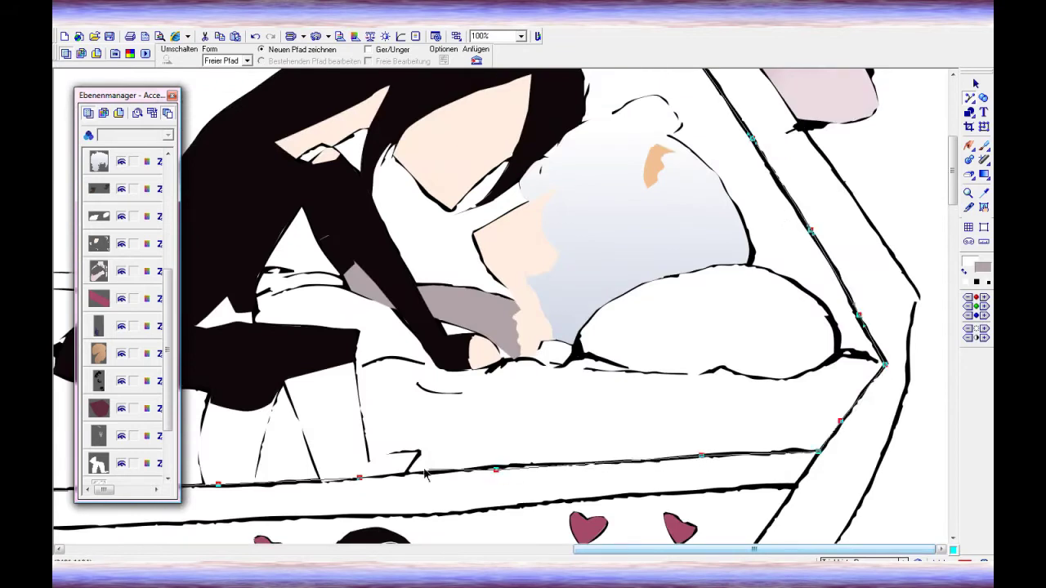
pyautogui.scroll(-5, 702, 498)
pyautogui.hscroll(-3, 722, 346)
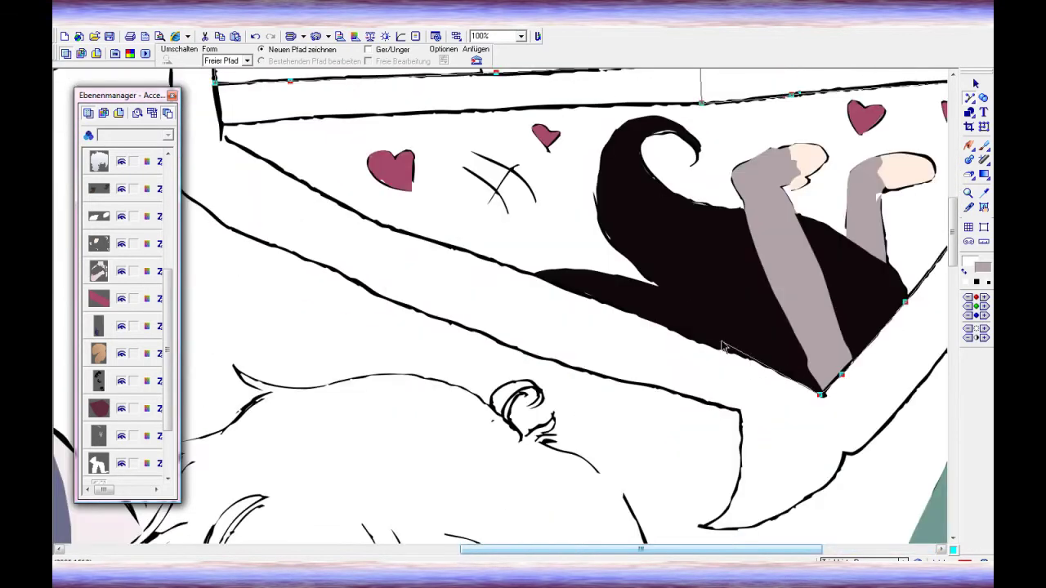
pyautogui.hscroll(-4, 507, 134)
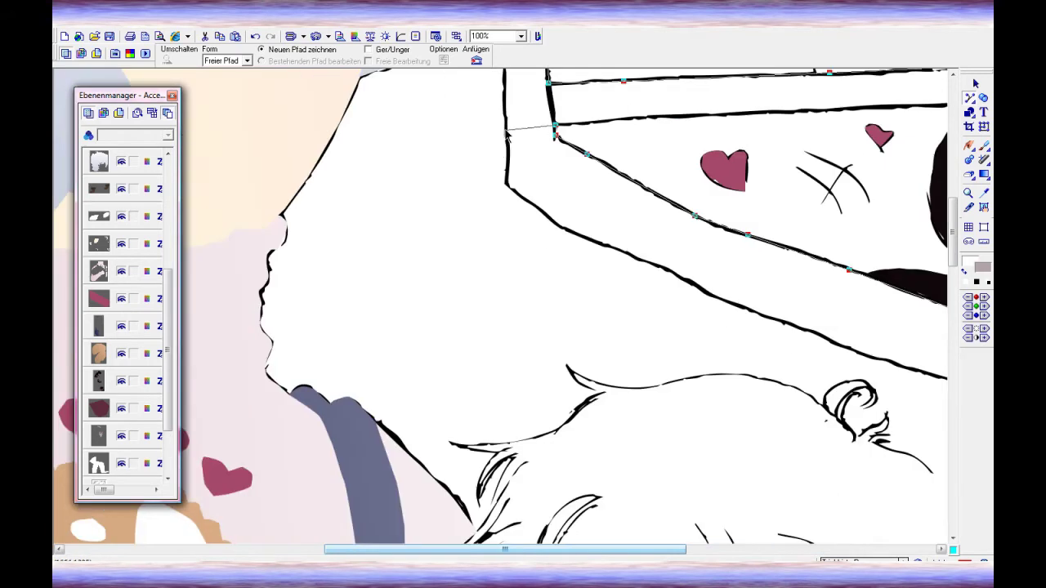
# - Trace the frame's outer edge around the lower tail and the remaining sides, and convert the closed path into an object
pyautogui.click(709, 292)
pyautogui.click(778, 319)
pyautogui.hscroll(6, 331, 413)
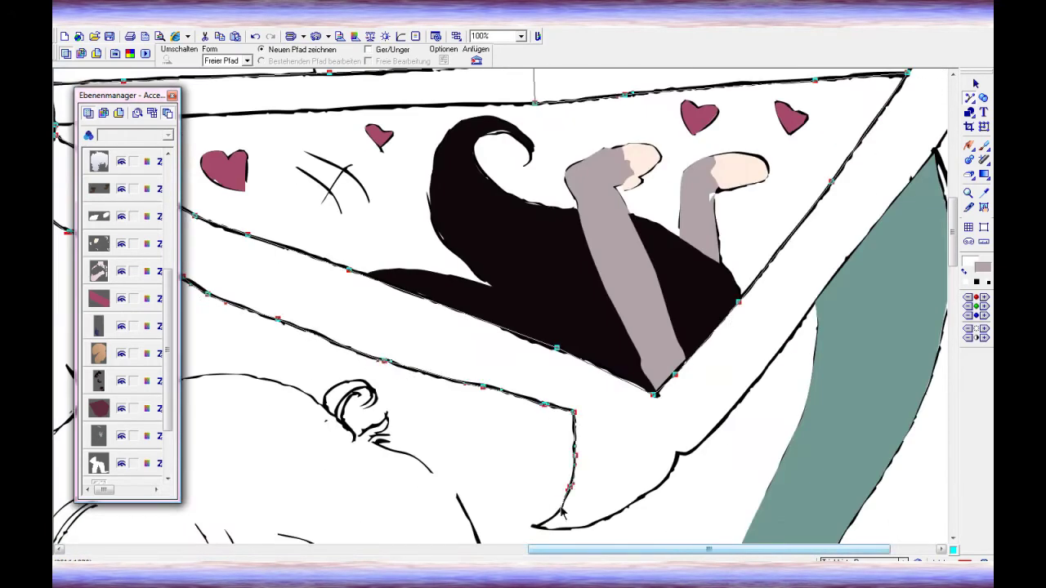
pyautogui.click(676, 455)
pyautogui.hscroll(1, 766, 216)
pyautogui.scroll(8, 791, 205)
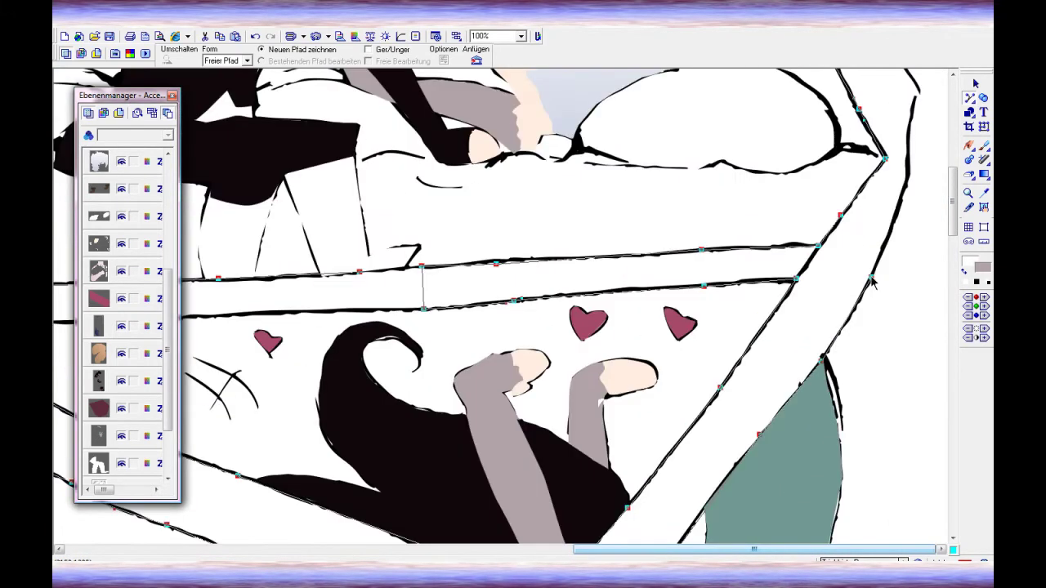
pyautogui.hscroll(-5, 400, 121)
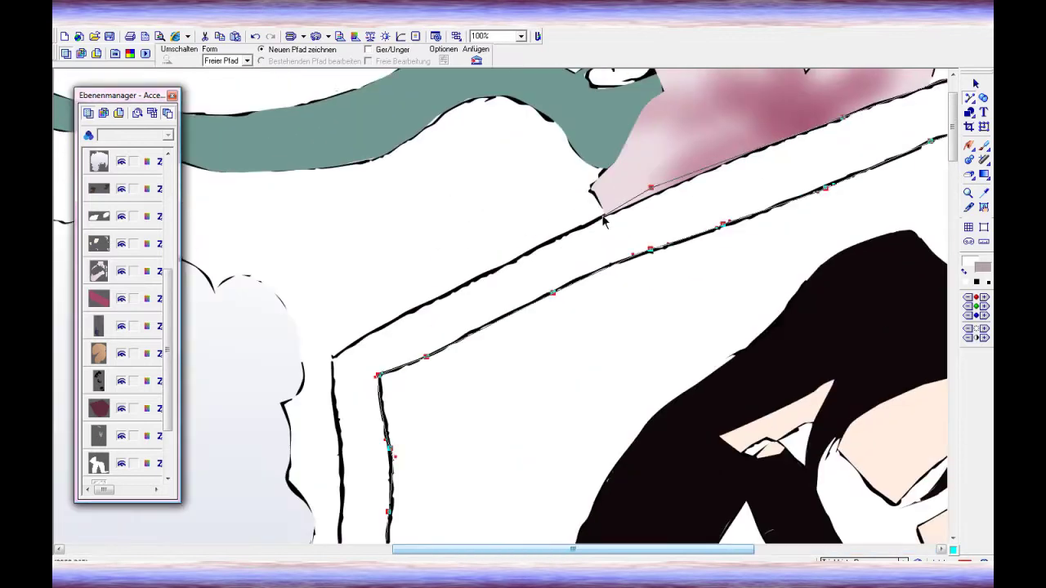
pyautogui.scroll(-6, 328, 365)
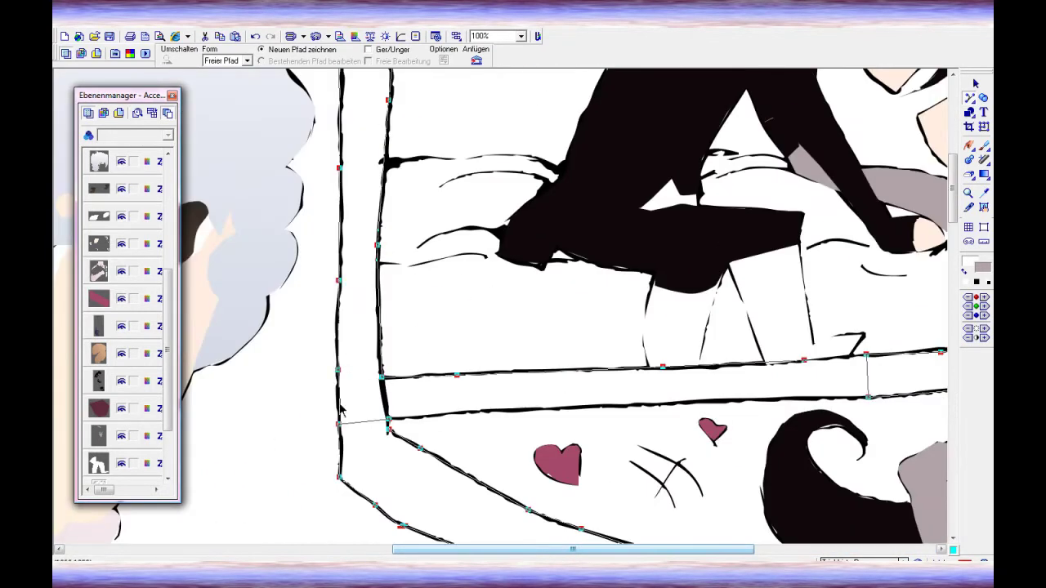
pyautogui.click(811, 401)
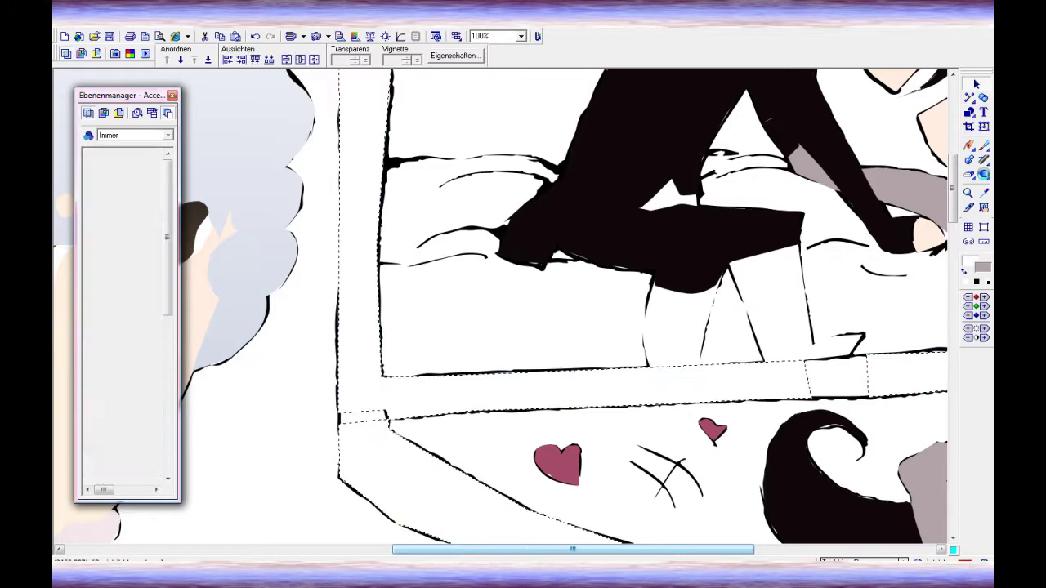
# - Fill the polygonal panel frame with white
pyautogui.scroll(-3, 345, 420)
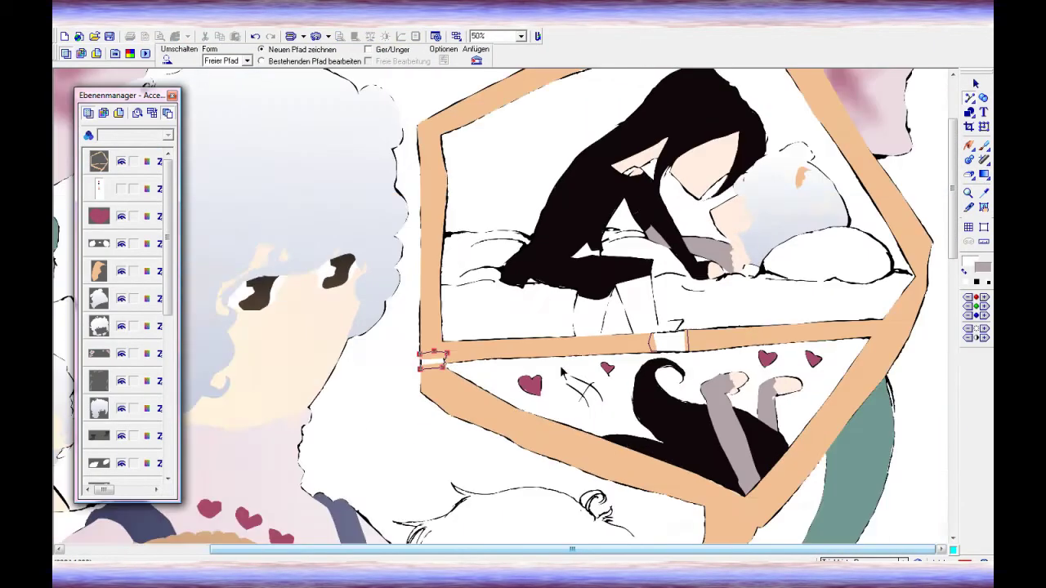
pyautogui.press('Escape')
pyautogui.click(984, 206)
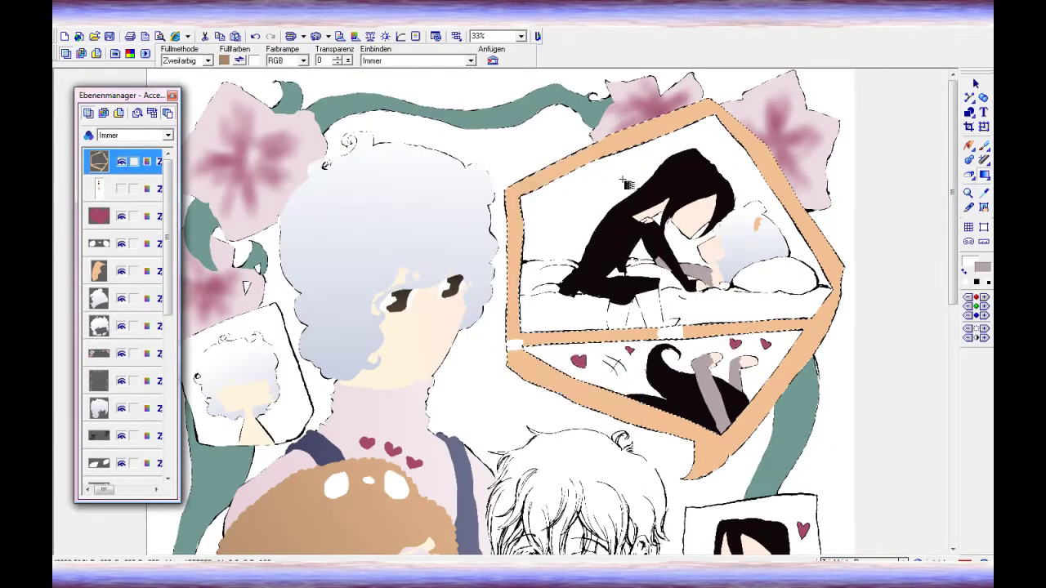
# - Trace the bedding in the upper panel along the mattress top, pillow side and frame, and convert the path into an object
pyautogui.scroll(5, 633, 85)
pyautogui.scroll(3, 633, 84)
pyautogui.hscroll(5, 348, 152)
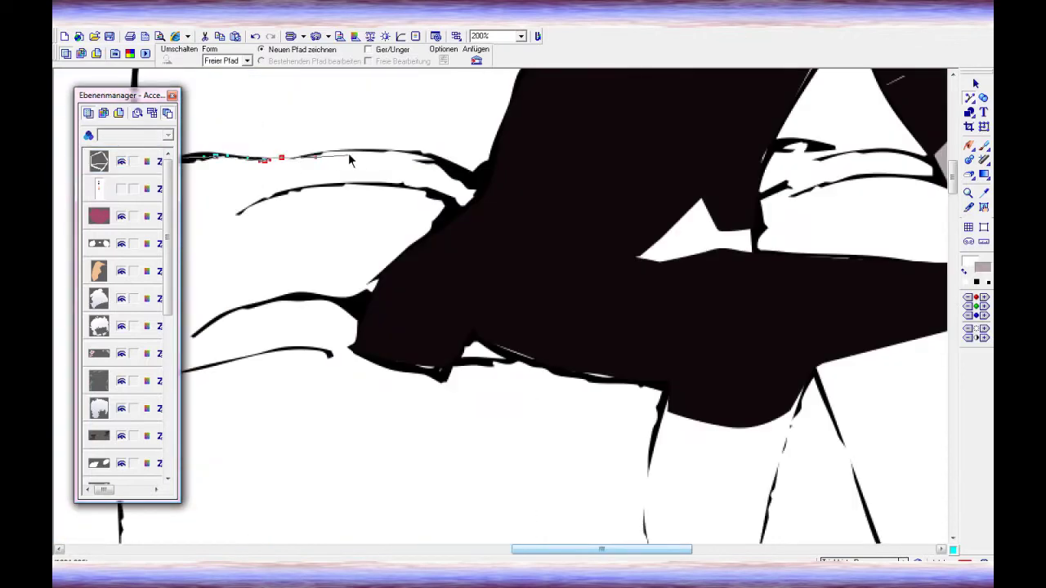
pyautogui.scroll(-2, 418, 145)
pyautogui.click(385, 141)
pyautogui.hscroll(5, 815, 187)
pyautogui.scroll(-3, 808, 420)
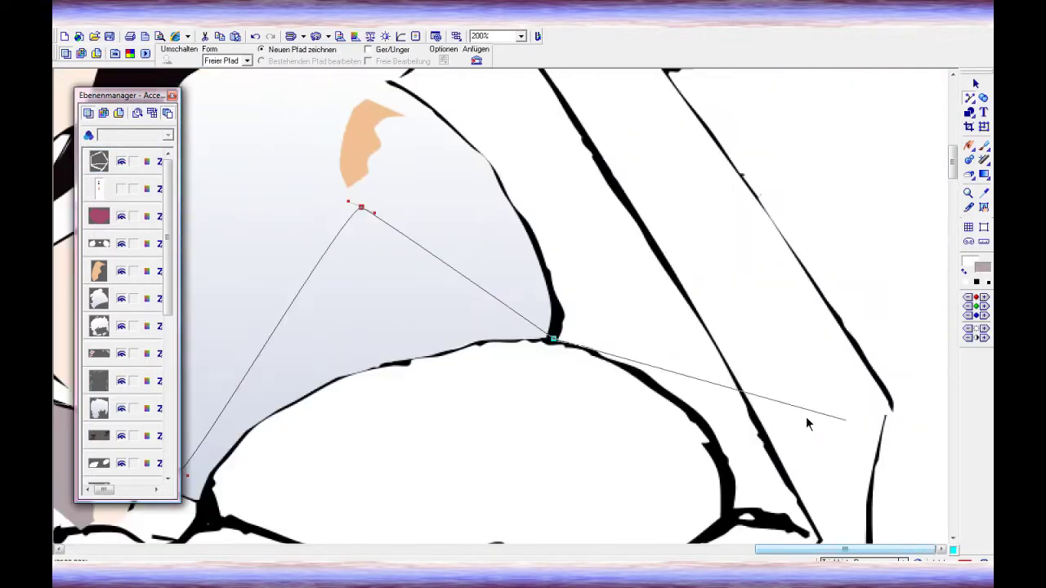
pyautogui.click(831, 166)
pyautogui.hscroll(-5, 527, 460)
pyautogui.scroll(-3, 528, 460)
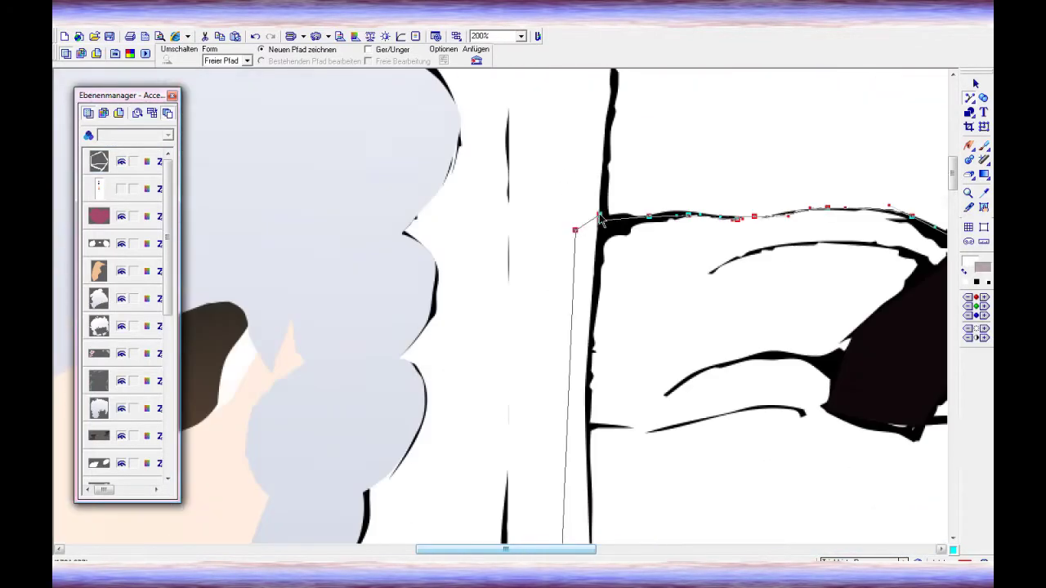
pyautogui.scroll(-5, 528, 460)
# - Pick light pink from the artwork and paint the bedding shape with a size 100 brush
pyautogui.press('i')
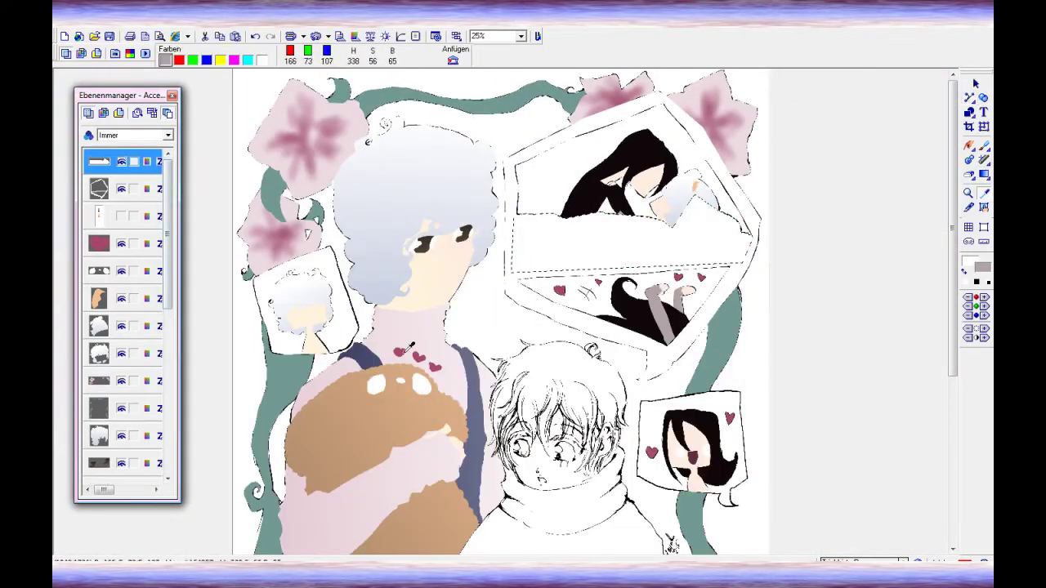
pyautogui.click(984, 145)
pyautogui.click(982, 268)
pyautogui.press('Return')
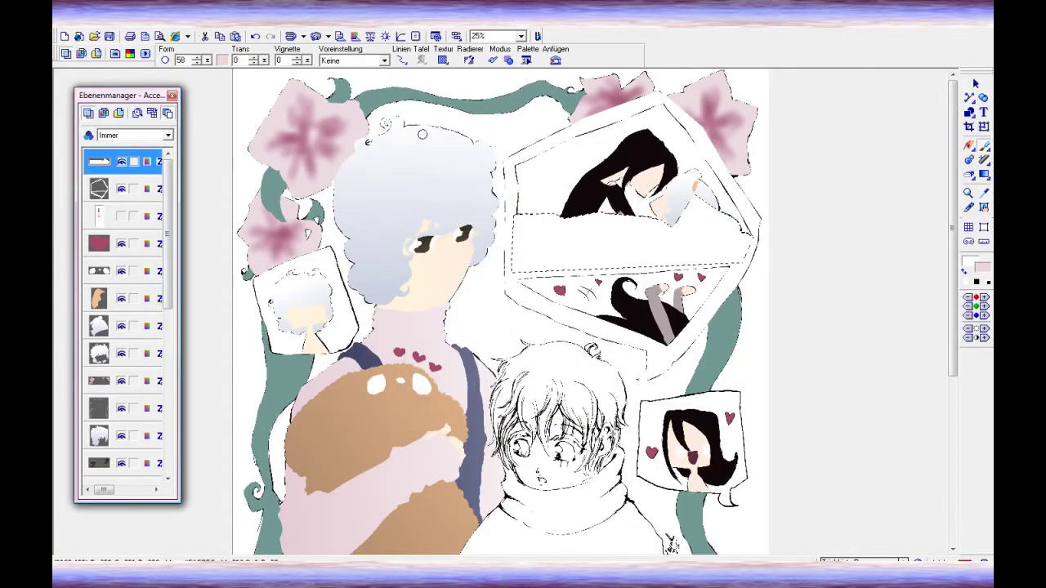
pyautogui.moveTo(507, 215); pyautogui.dragTo(523, 266)
# - Move the bedding layer directly beneath the white legs layer
pyautogui.scroll(-5, 112, 368)
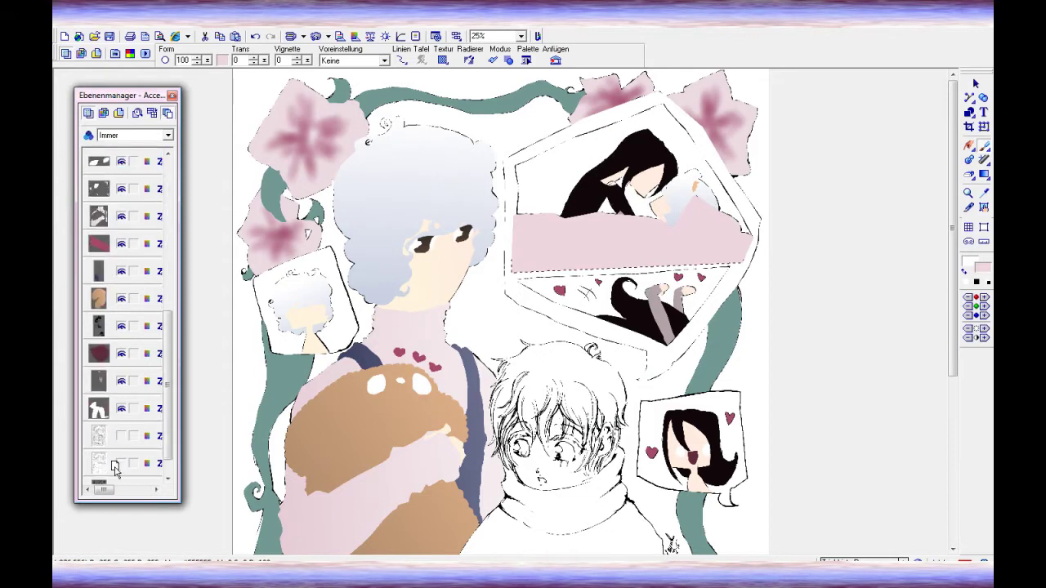
pyautogui.click(106, 464)
pyautogui.press('+')
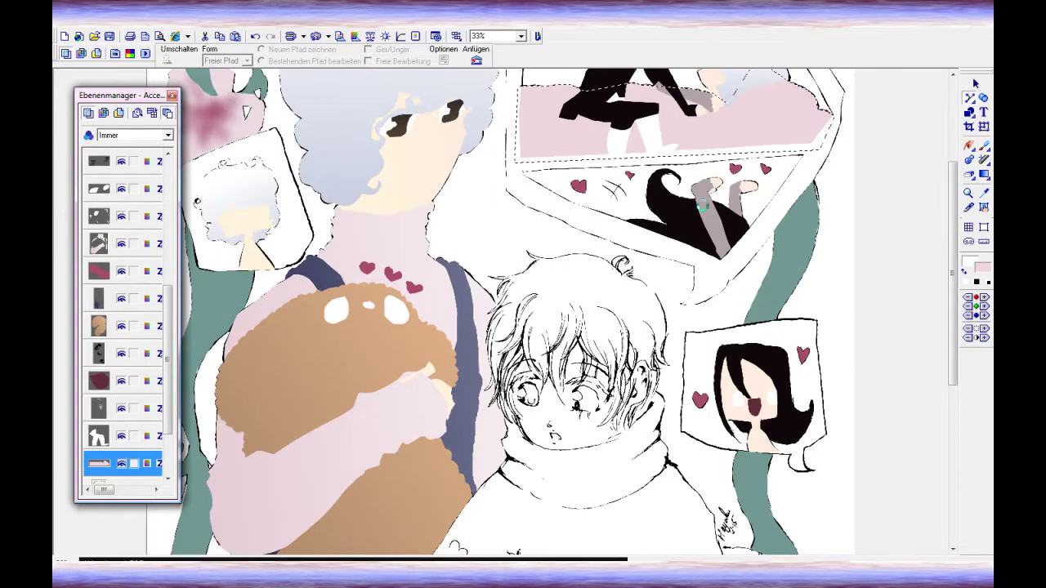
# - Combine all the coloured object layers into one group, leaving the sketch layers separate
pyautogui.press('+')
pyautogui.click(315, 235)
pyautogui.press('Return')
pyautogui.scroll(-3, 170, 433)
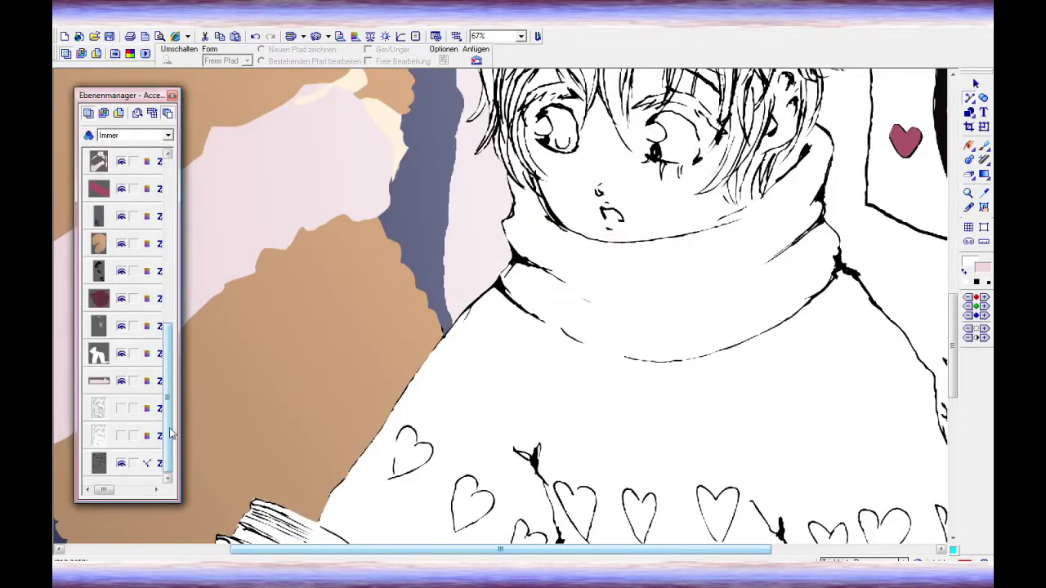
pyautogui.rightClick(86, 135)
pyautogui.click(139, 376)
# - Trace a path along the top of the uncoloured boy's hair, from the pointed tuft over the crown and around the curl
pyautogui.press('+')
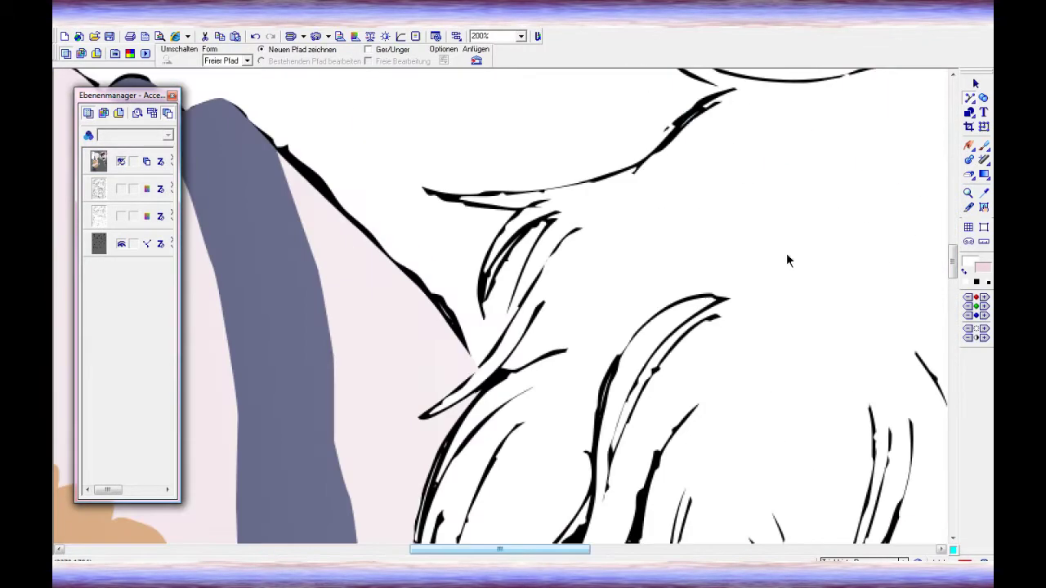
pyautogui.scroll(3, 719, 274)
pyautogui.hscroll(6, 690, 237)
pyautogui.click(433, 257)
pyautogui.click(467, 257)
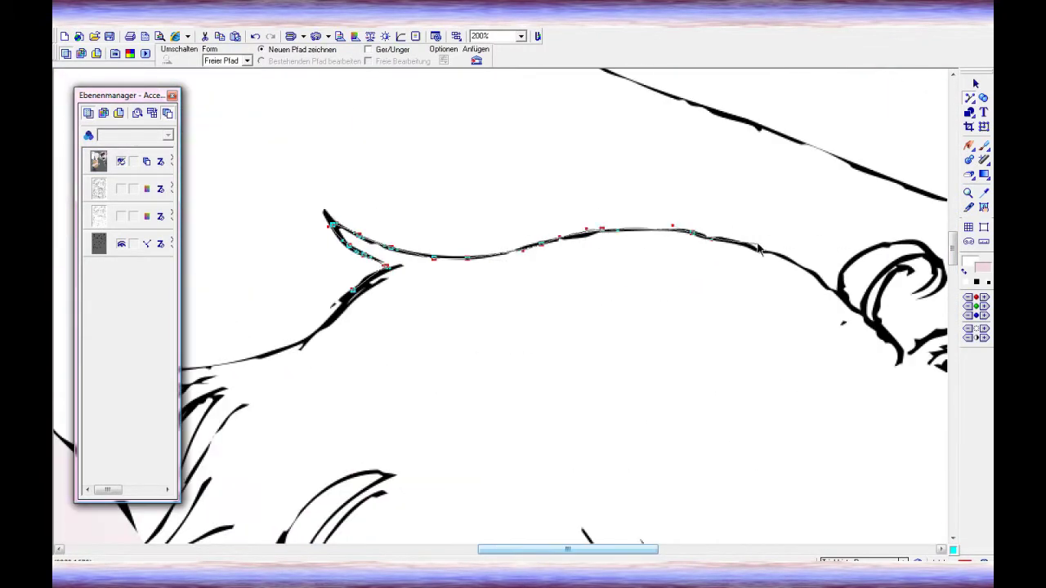
pyautogui.click(803, 265)
pyautogui.hscroll(8, 572, 277)
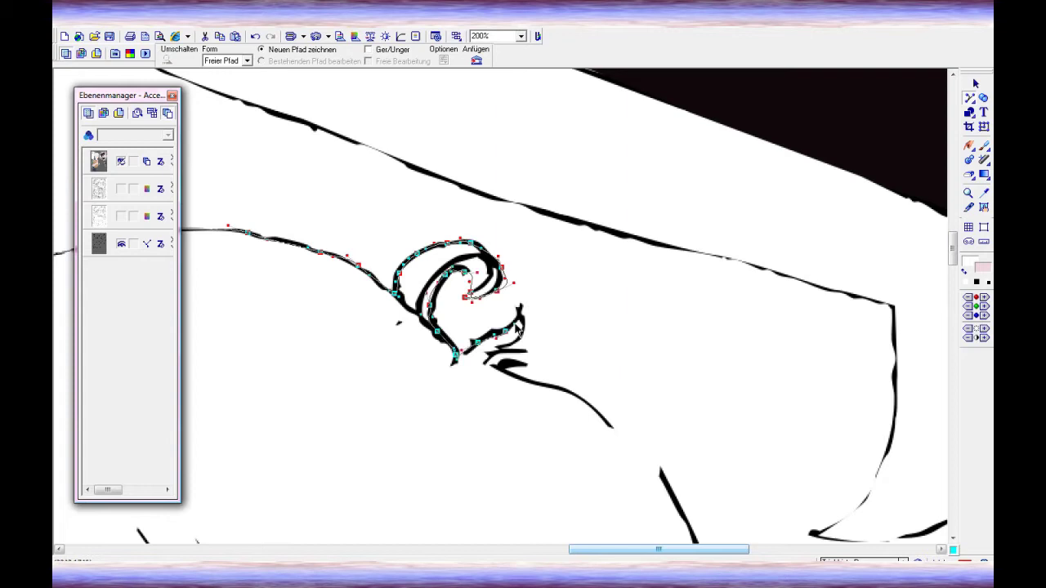
# - Continue the hair path down the right side of the boy's head, past the ear to the collar
pyautogui.scroll(-8, 553, 390)
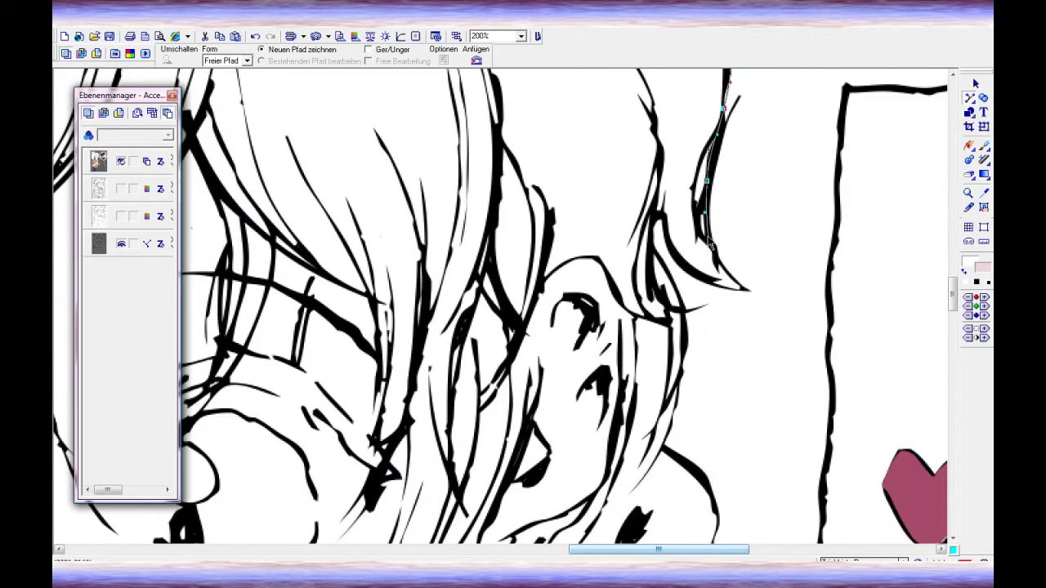
pyautogui.click(686, 361)
pyautogui.scroll(-5, 674, 260)
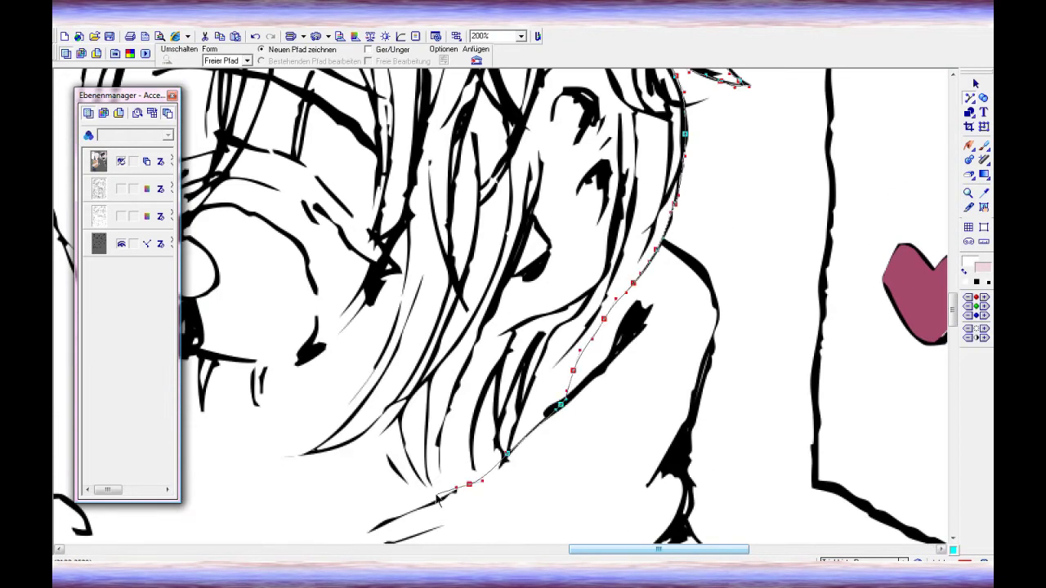
# - Trace the lower hair strands and the fringe around the boy's right-hand eye and brow
pyautogui.hscroll(-5, 347, 428)
pyautogui.scroll(2, 631, 347)
pyautogui.click(631, 348)
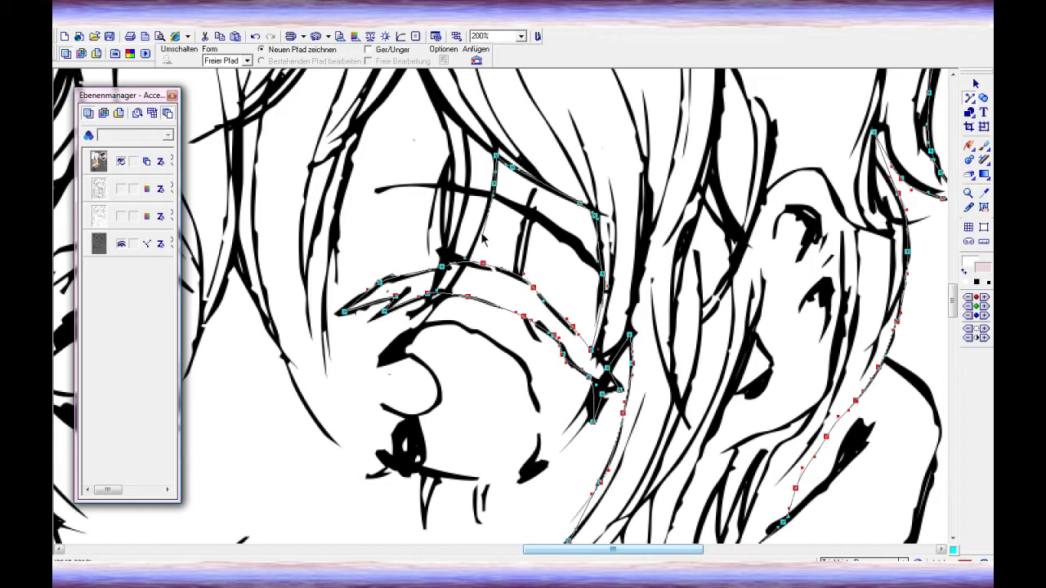
pyautogui.scroll(3, 440, 109)
pyautogui.scroll(-5, 446, 147)
pyautogui.hscroll(-3, 449, 179)
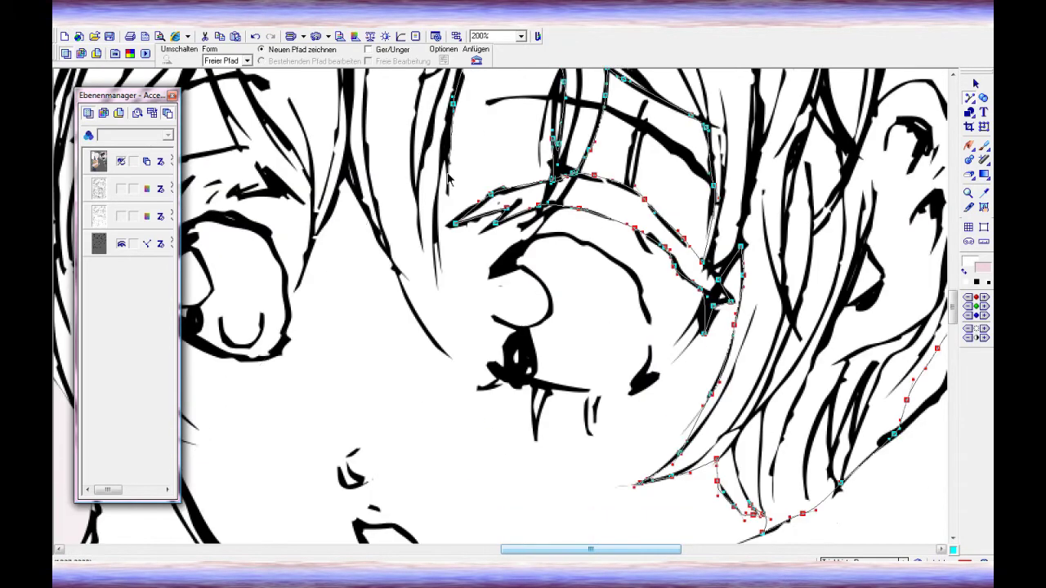
# - Trace the central fringe and the strands framing the boy's left-hand eye
pyautogui.hscroll(-5, 335, 208)
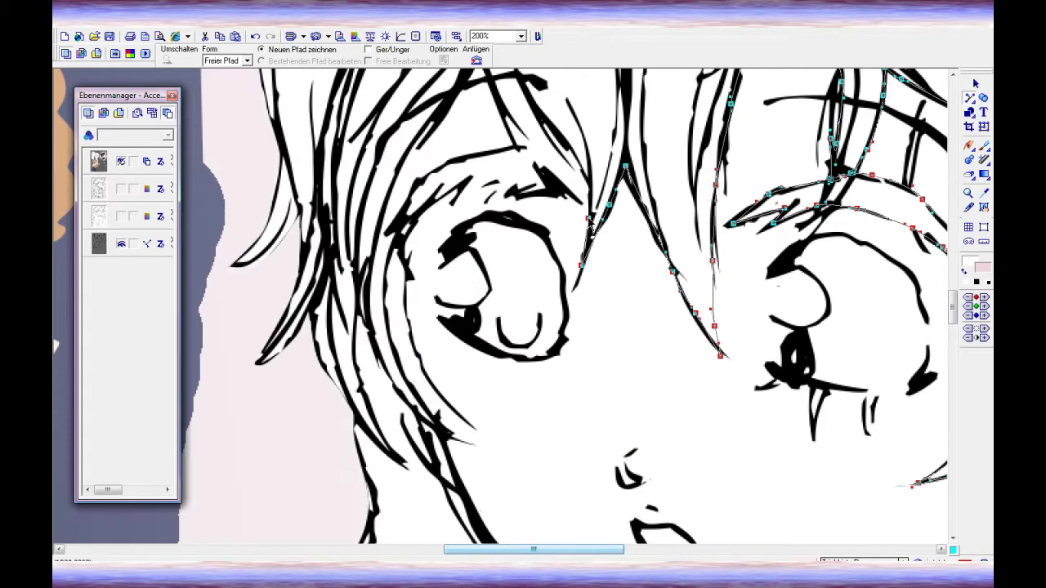
pyautogui.scroll(4, 513, 372)
pyautogui.scroll(-4, 446, 373)
pyautogui.moveTo(419, 208); pyautogui.dragTo(406, 257)
pyautogui.moveTo(460, 162); pyautogui.dragTo(517, 148)
pyautogui.scroll(3, 460, 162)
pyautogui.scroll(-3, 404, 318)
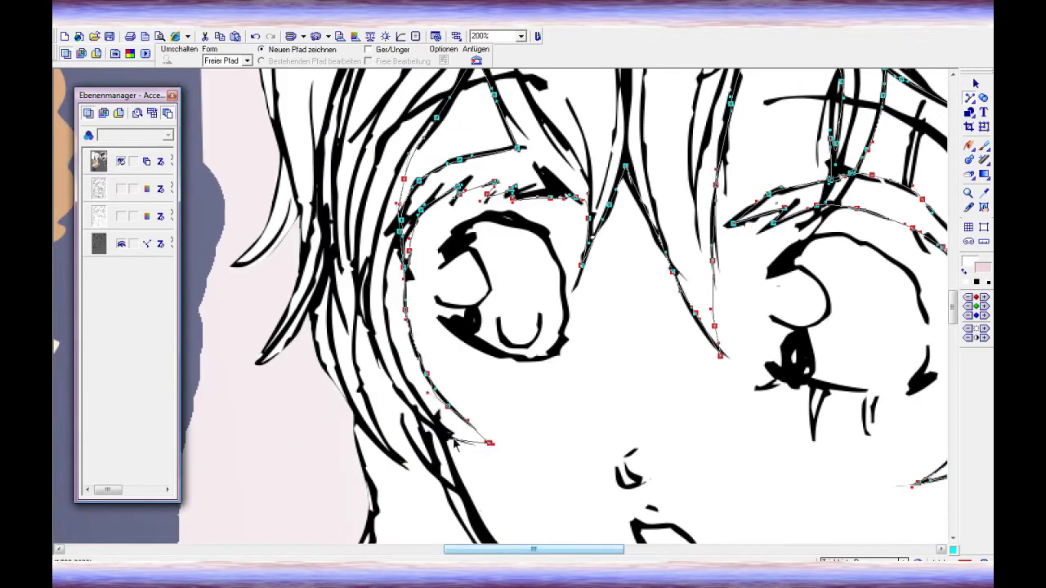
# - Trace the left side of the boy's hair back up to the starting tuft and convert the closed path into an object
pyautogui.scroll(-5, 455, 444)
pyautogui.scroll(20, 276, 169)
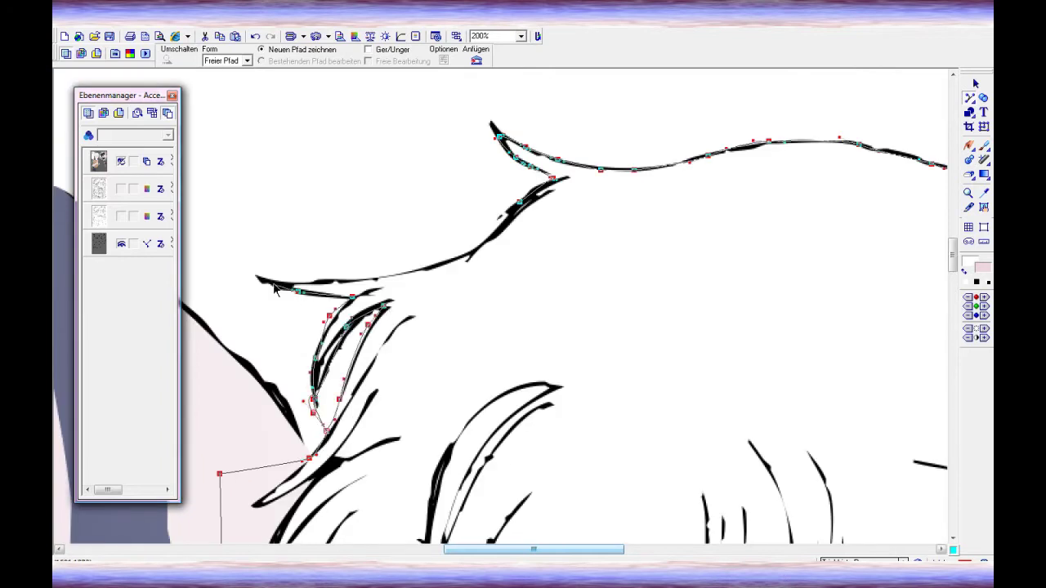
pyautogui.scroll(-3, 517, 204)
pyautogui.press('p')
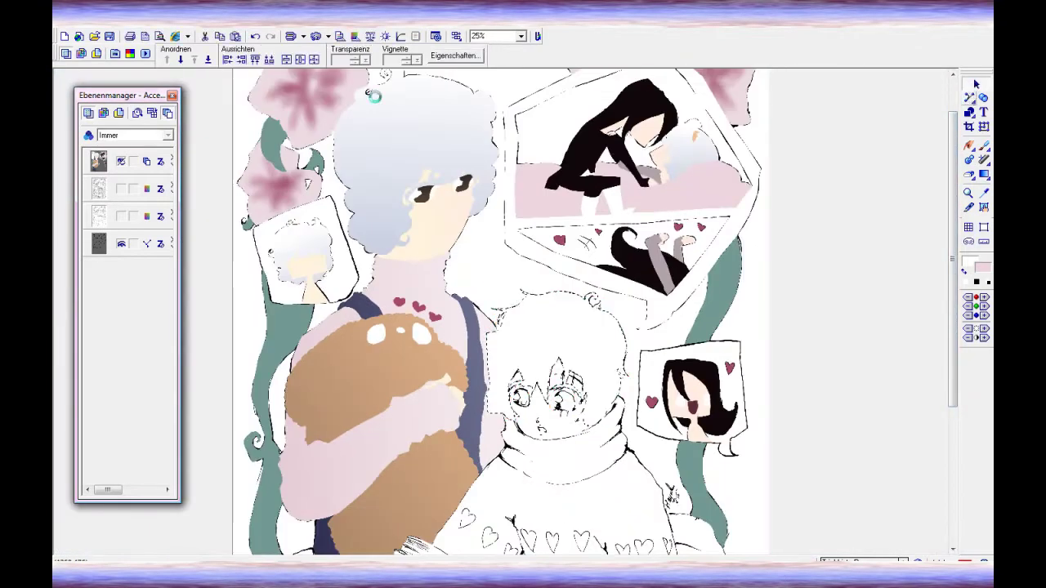
# - Ungroup the coloured object layers and show the colour swatch layer
pyautogui.rightClick(112, 191)
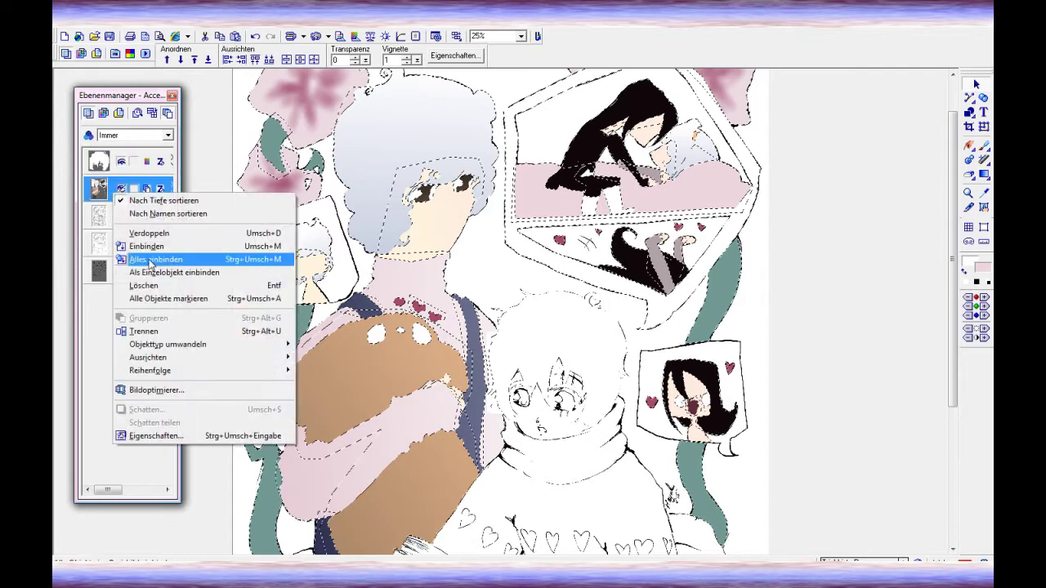
pyautogui.click(139, 256)
pyautogui.click(121, 189)
# - Pick the peach swatch, fill the boy's hair with a peach gradient, and move the hair layer beneath the other coloured layers
pyautogui.press('i')
pyautogui.scroll(1, 335, 149)
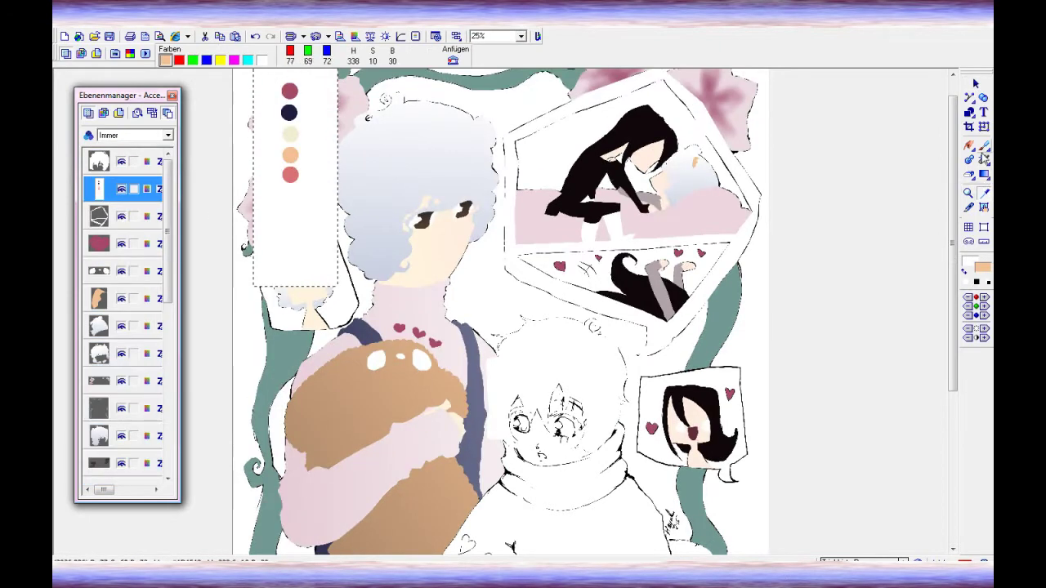
pyautogui.doubleClick(983, 147)
pyautogui.press('Escape')
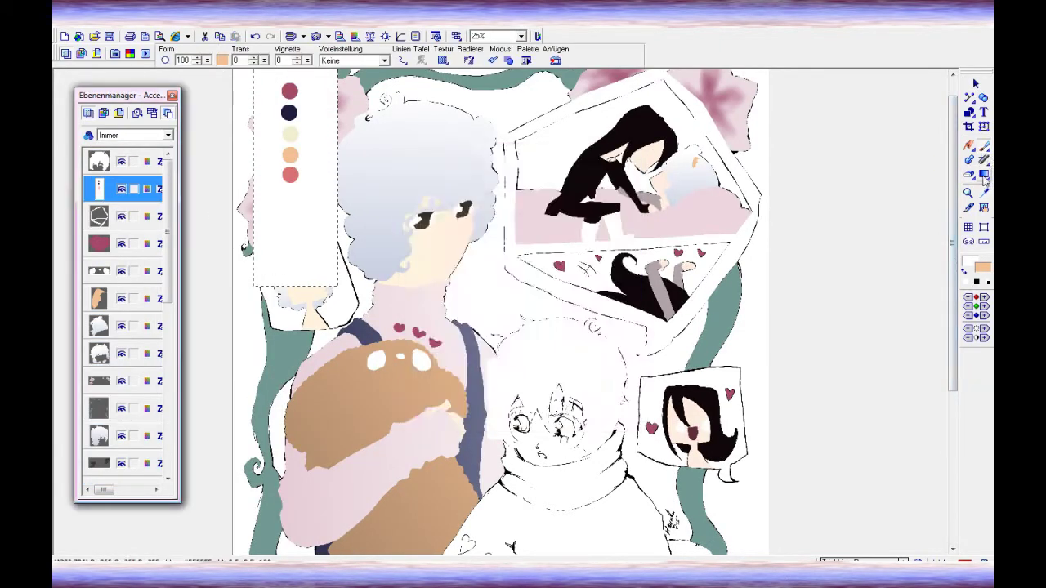
pyautogui.moveTo(556, 376); pyautogui.dragTo(817, 294)
pyautogui.press('F4')
pyautogui.scroll(4, 845, 409)
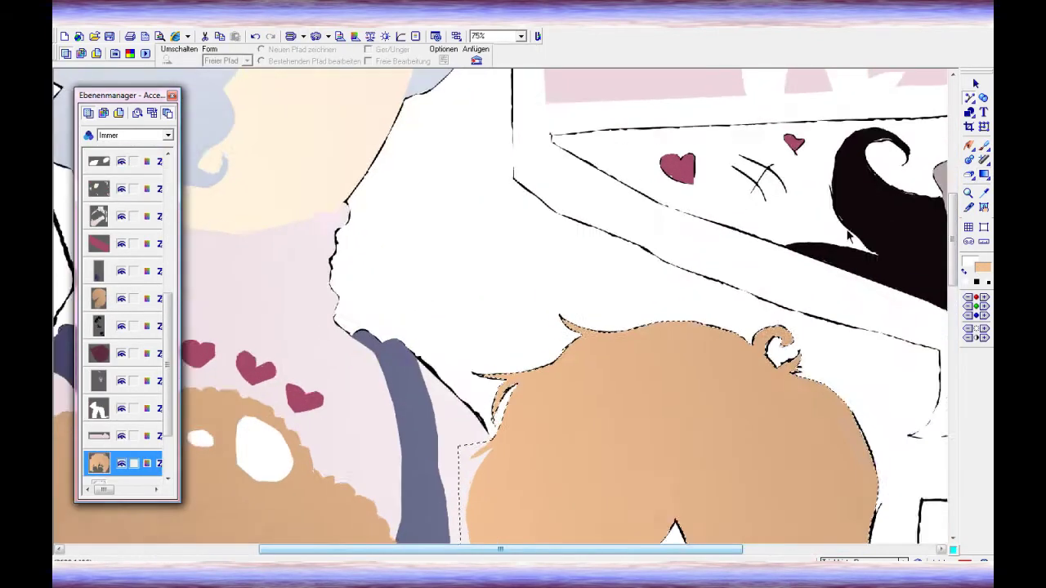
# - Trace the boy's face with a closed path that follows the jawline and passes behind the hair, and convert it into an object
pyautogui.click(511, 144)
pyautogui.scroll(-3, 530, 420)
pyautogui.hscroll(-5, 529, 421)
pyautogui.click(831, 285)
pyautogui.click(802, 299)
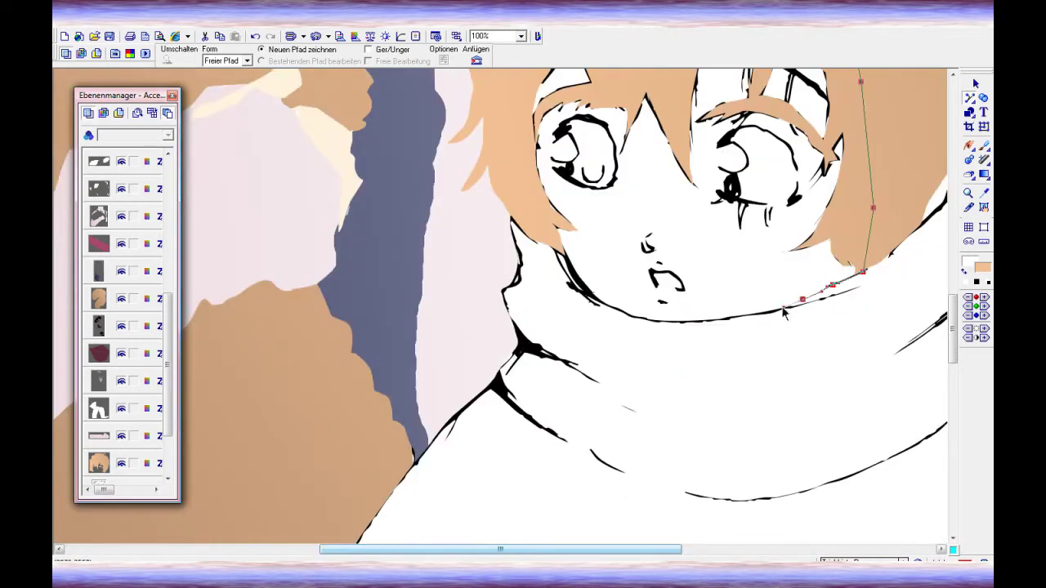
pyautogui.scroll(3, 596, 302)
pyautogui.scroll(-3, 597, 302)
pyautogui.scroll(-4, 597, 302)
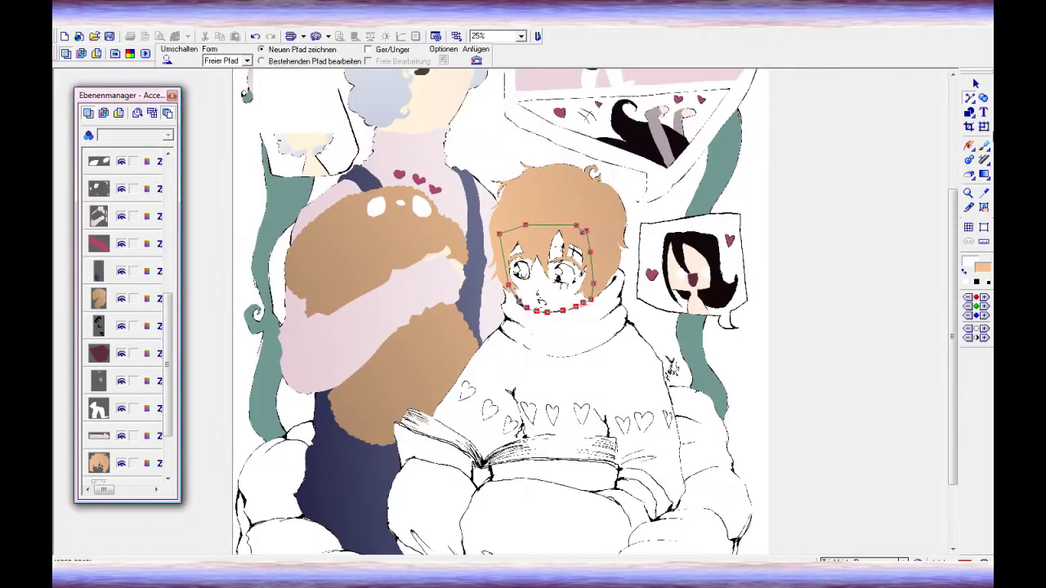
pyautogui.press('Return')
# - Fill the boy's face with a two-colour pale skin-tone gradient and move its layer beneath the hair
pyautogui.click(260, 62)
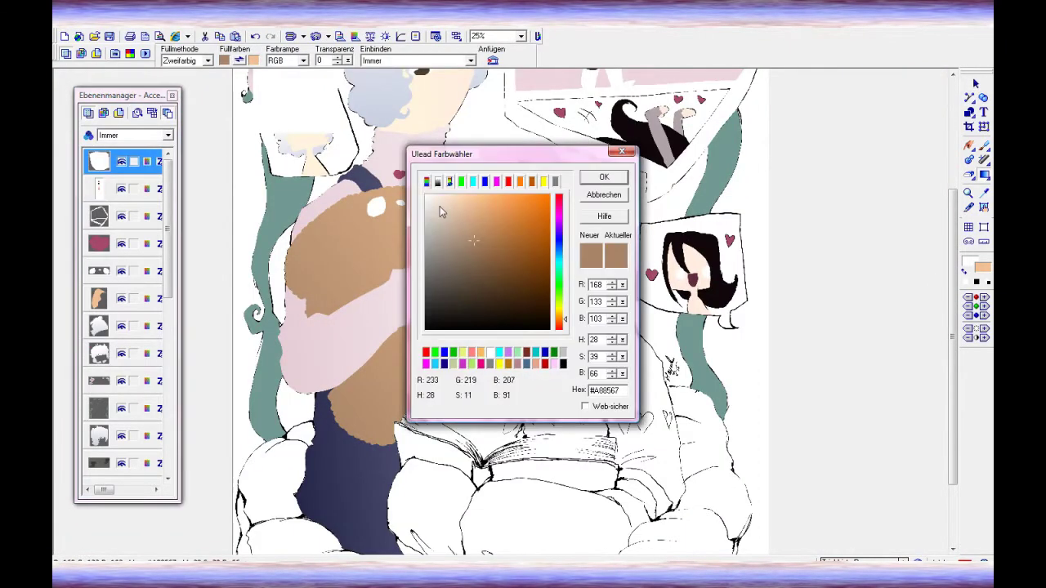
pyautogui.click(440, 206)
pyautogui.click(604, 176)
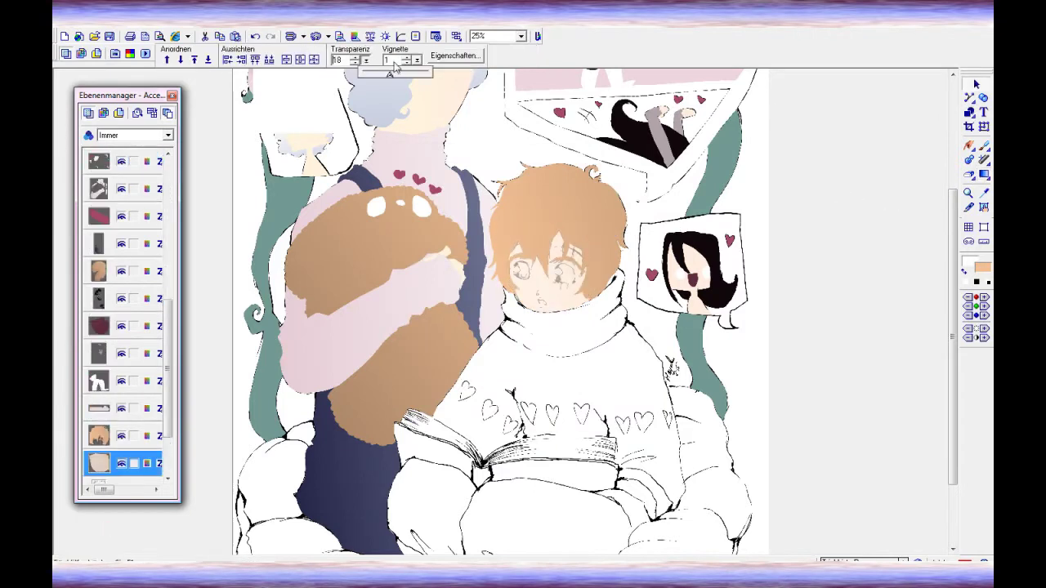
# - Trace the whites of both of the boy's eyes and turn the closed paths into a white object beneath the hair
pyautogui.scroll(3, 556, 245)
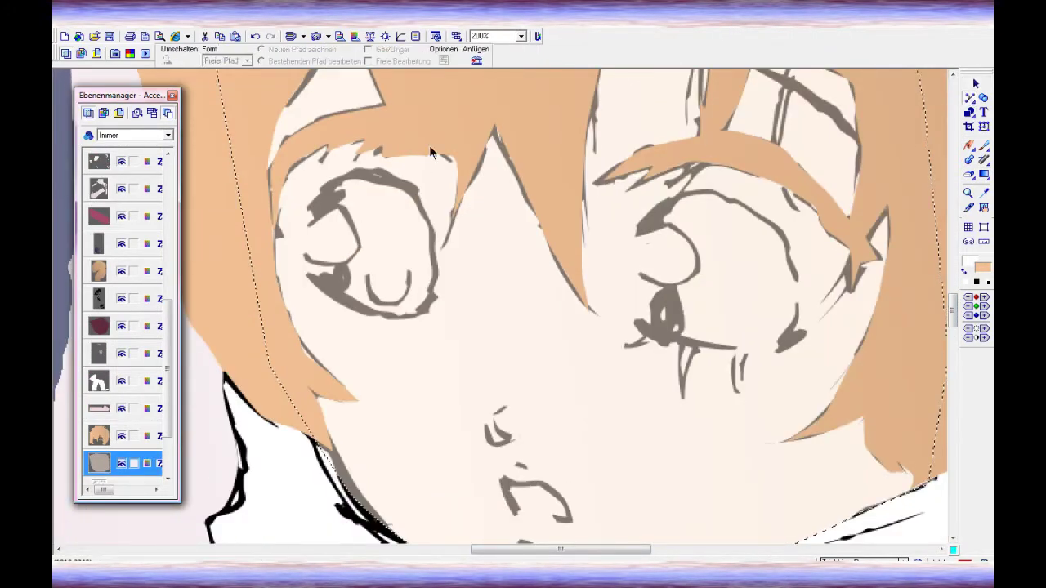
pyautogui.moveTo(440, 148); pyautogui.dragTo(431, 314)
pyautogui.moveTo(425, 141); pyautogui.dragTo(440, 148)
pyautogui.moveTo(741, 157); pyautogui.dragTo(823, 308)
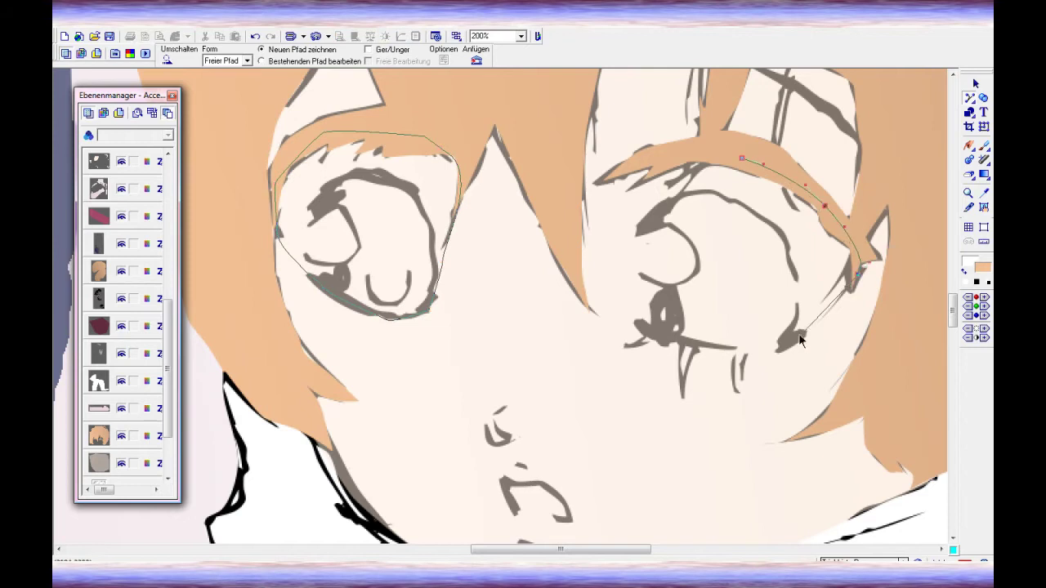
pyautogui.click(975, 85)
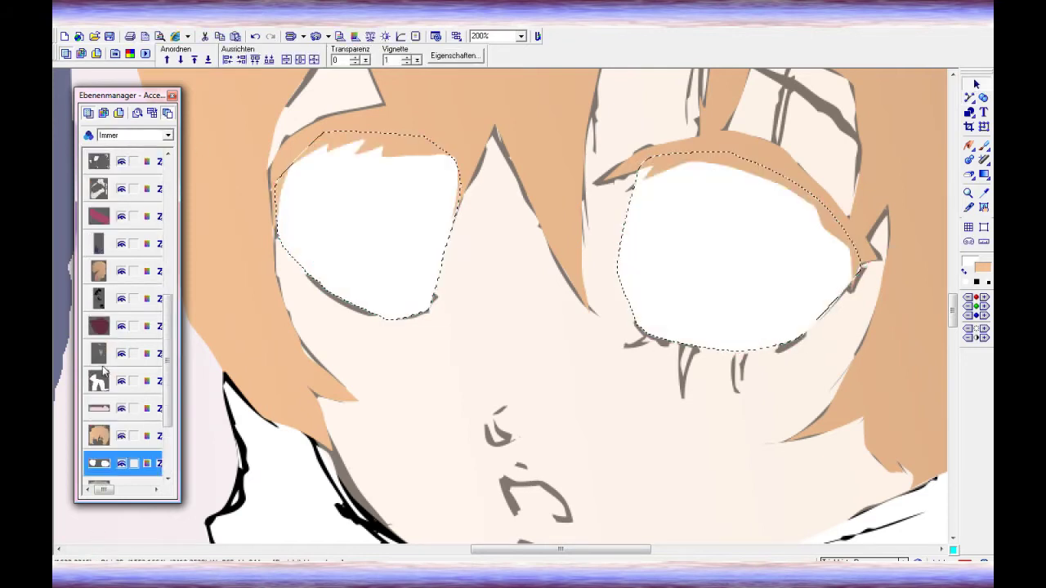
# - Trace the iris of the boy's right-hand eye around its round highlight, convert it into an object and colour it light teal
pyautogui.click(977, 98)
pyautogui.moveTo(650, 220); pyautogui.dragTo(746, 209)
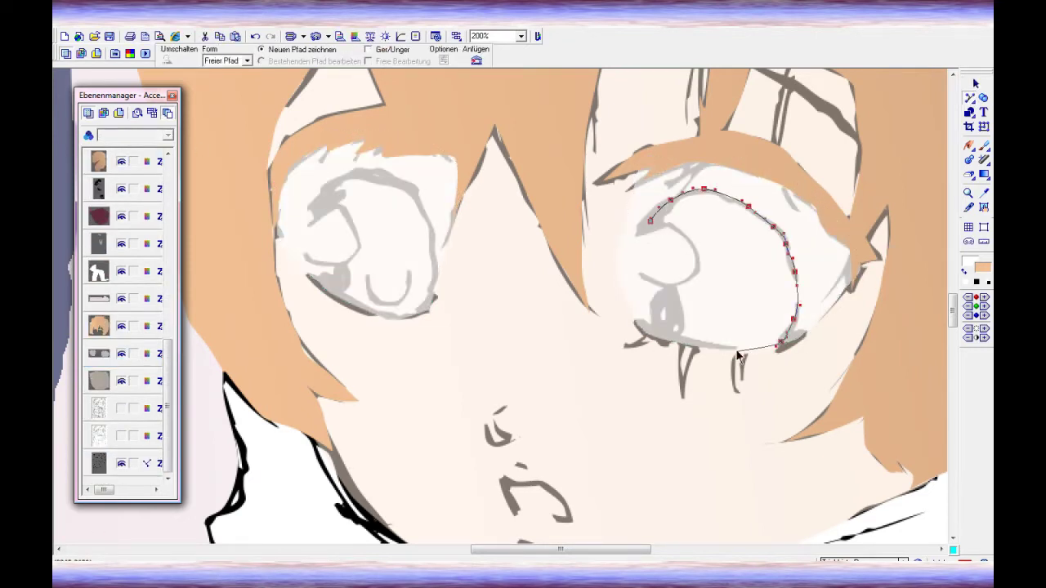
pyautogui.click(976, 84)
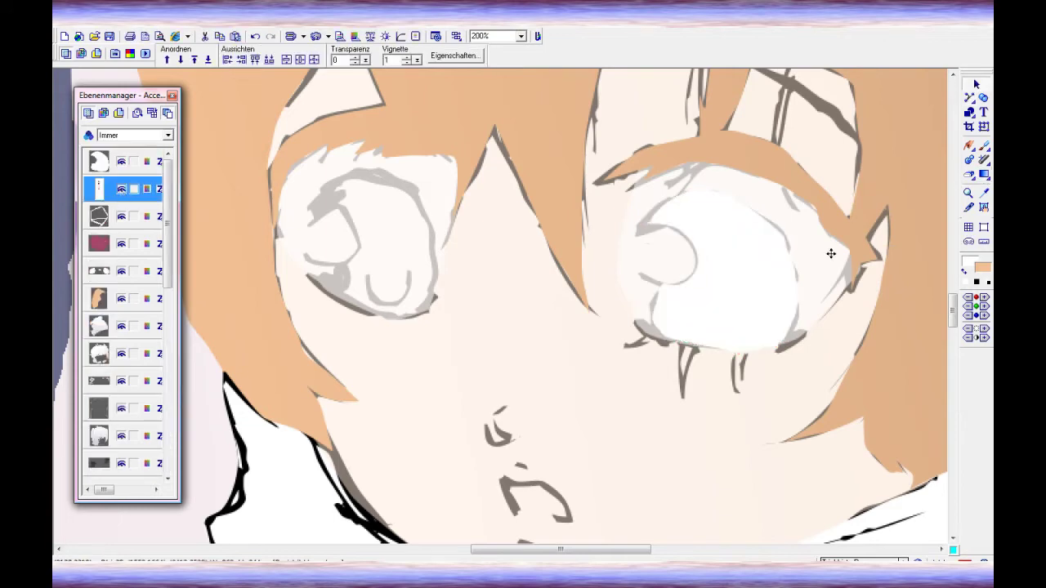
pyautogui.scroll(-2, 929, 327)
pyautogui.scroll(4, 564, 294)
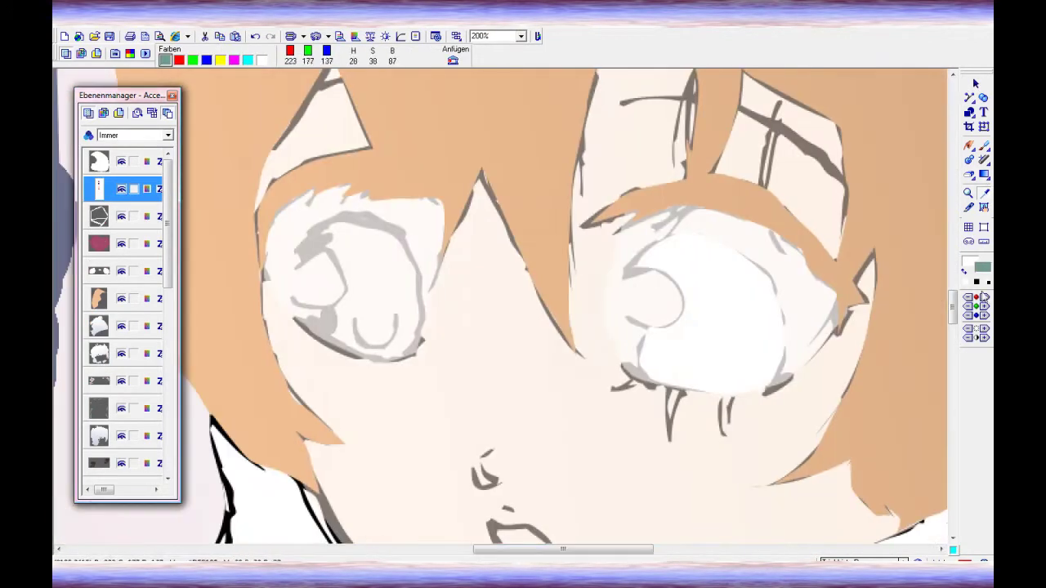
pyautogui.click(166, 59)
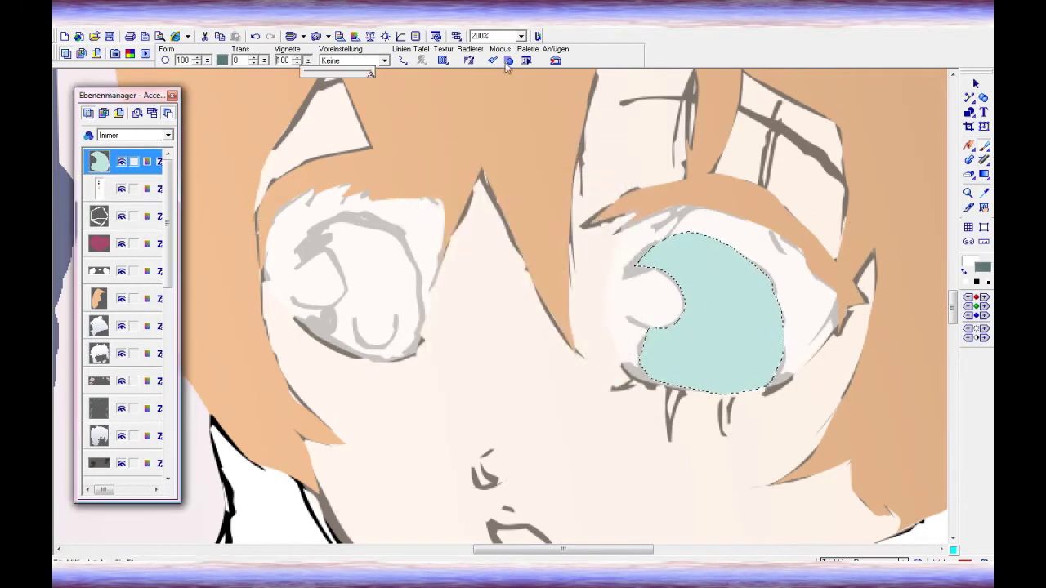
# - Trace the iris of the boy's left-hand eye around its highlight and shade it dark teal with a soft brush
pyautogui.click(310, 247)
pyautogui.click(331, 219)
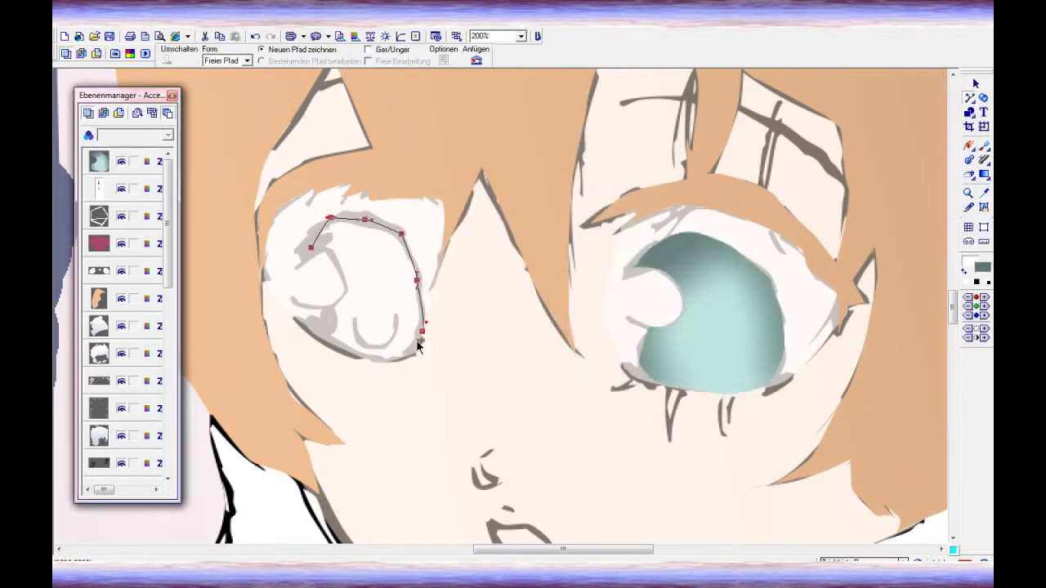
pyautogui.doubleClick(345, 303)
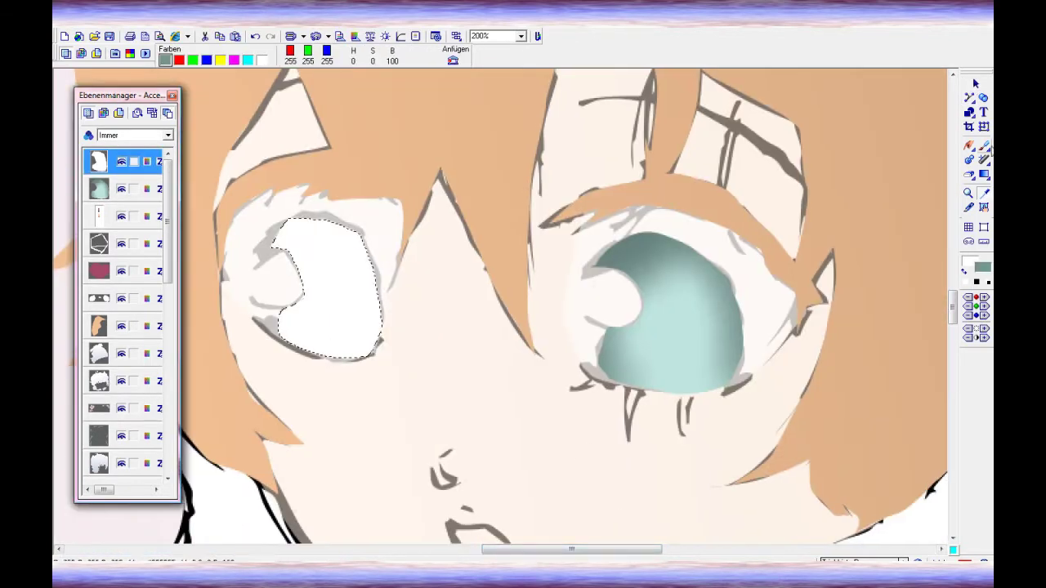
pyautogui.moveTo(318, 278); pyautogui.dragTo(378, 228)
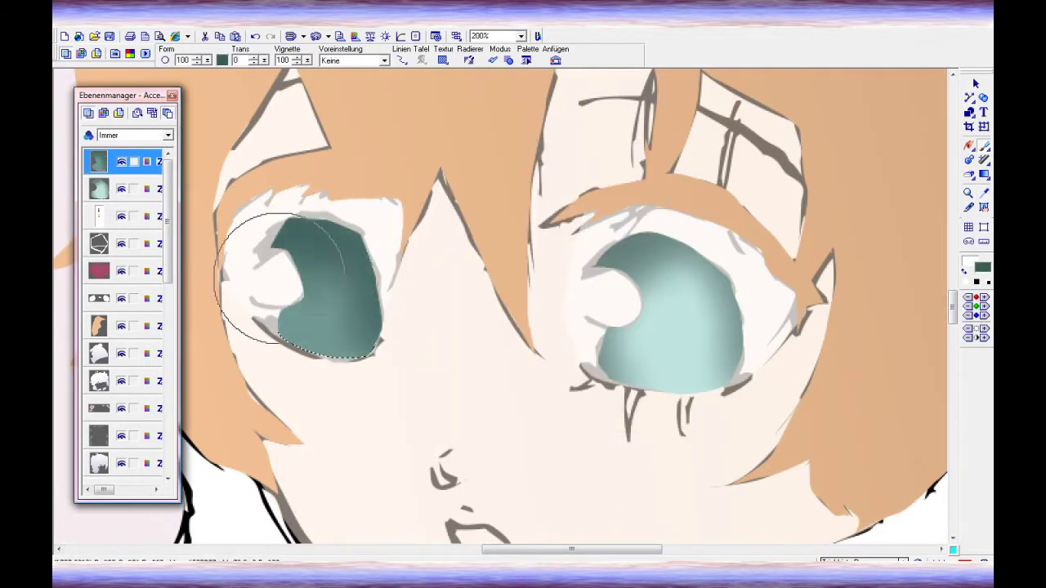
pyautogui.moveTo(270, 237); pyautogui.dragTo(373, 245)
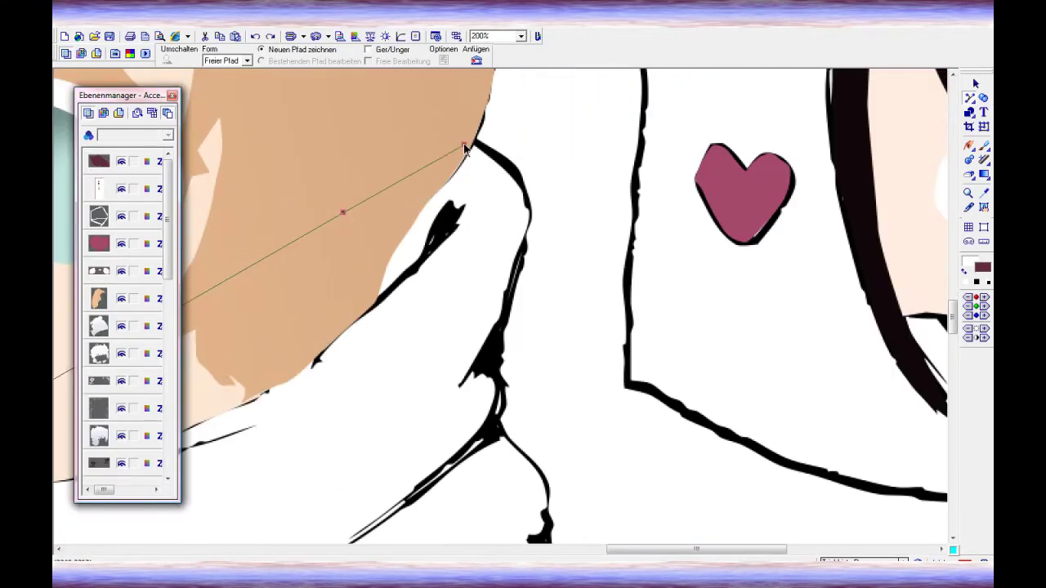
# - Start the sweater path at the collar beside the hair and trace over the right-hand shoulder and down the sleeve's outer edge
pyautogui.scroll(-5, 506, 344)
pyautogui.click(637, 255)
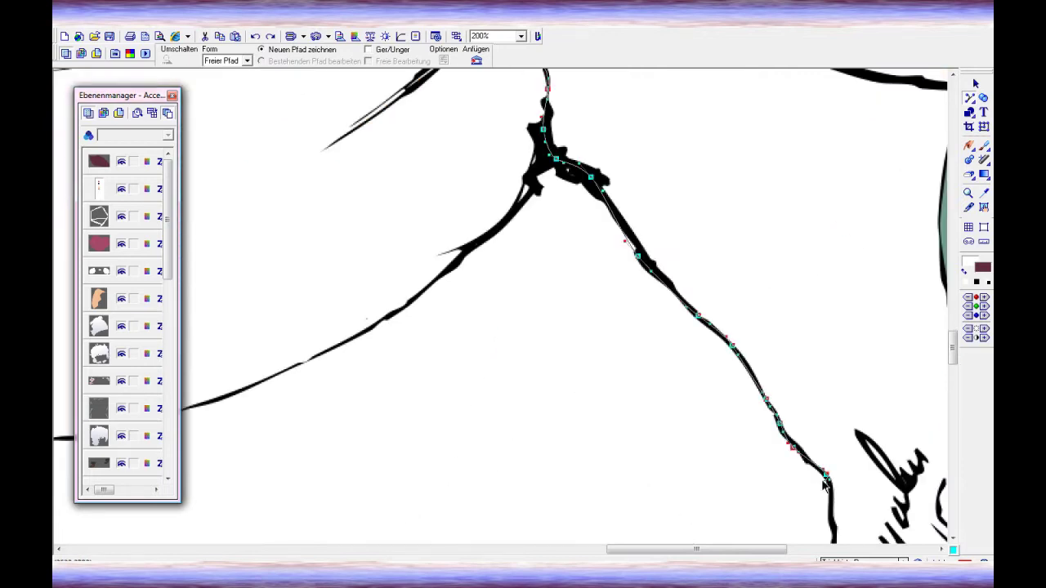
pyautogui.scroll(-6, 825, 484)
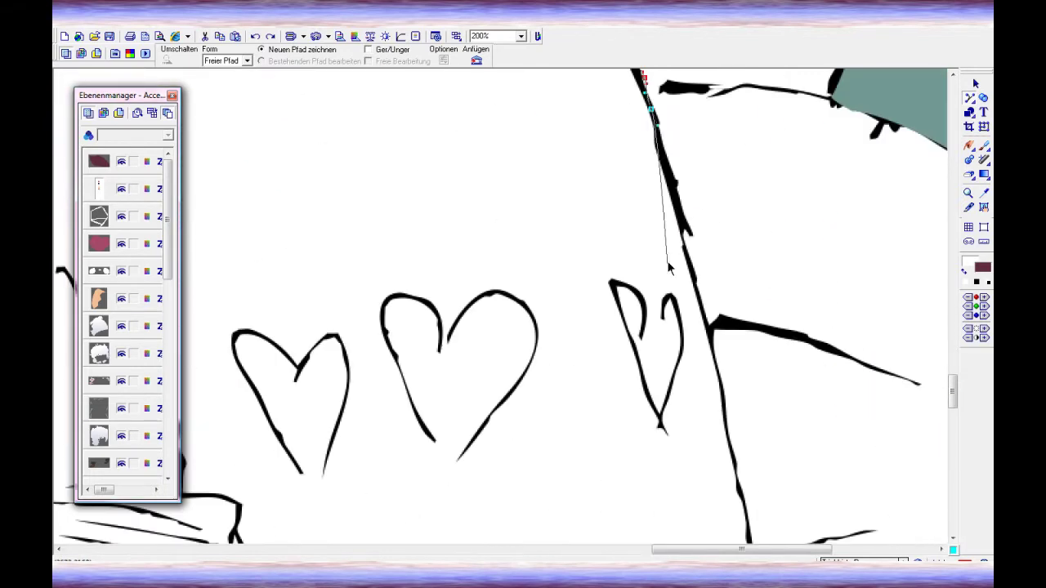
pyautogui.scroll(-6, 745, 445)
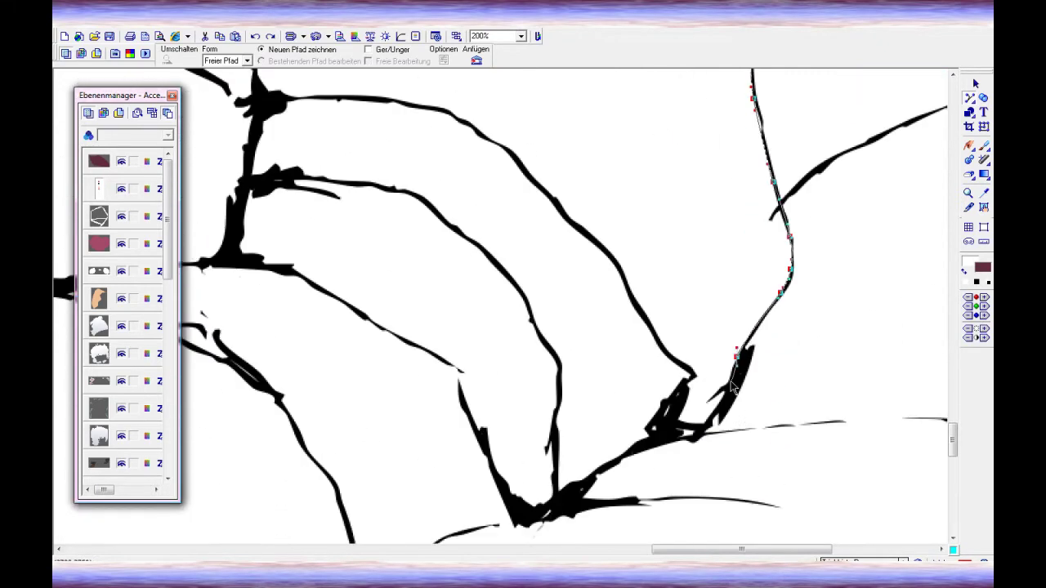
# - Continue the sweater path along the cuff and the top of the leg, up to the outer corner of the book
pyautogui.hscroll(-5, 603, 478)
pyautogui.scroll(-4, 680, 382)
pyautogui.click(729, 349)
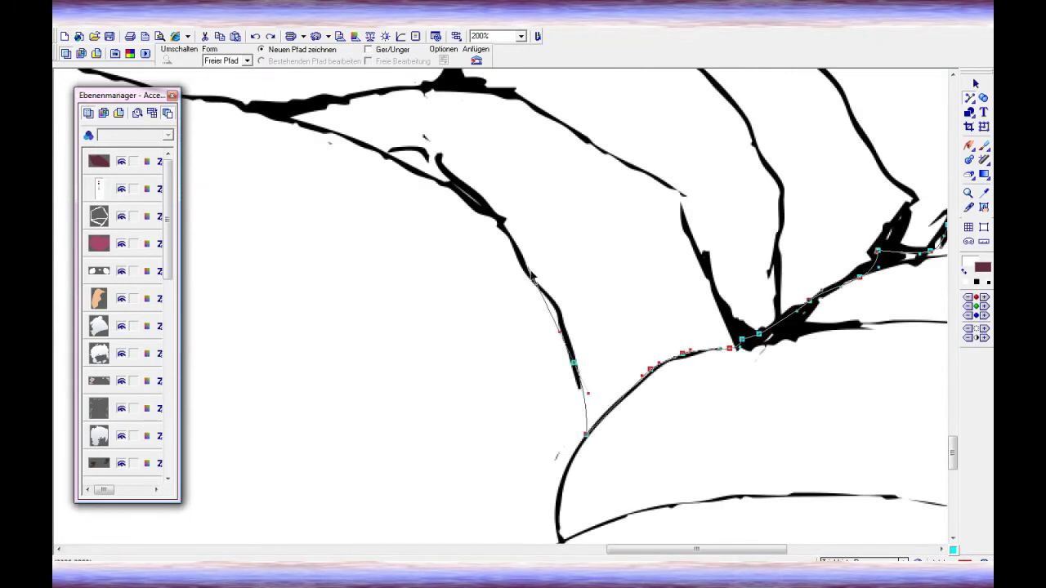
pyautogui.click(418, 179)
pyautogui.scroll(4, 344, 351)
pyautogui.scroll(5, 482, 145)
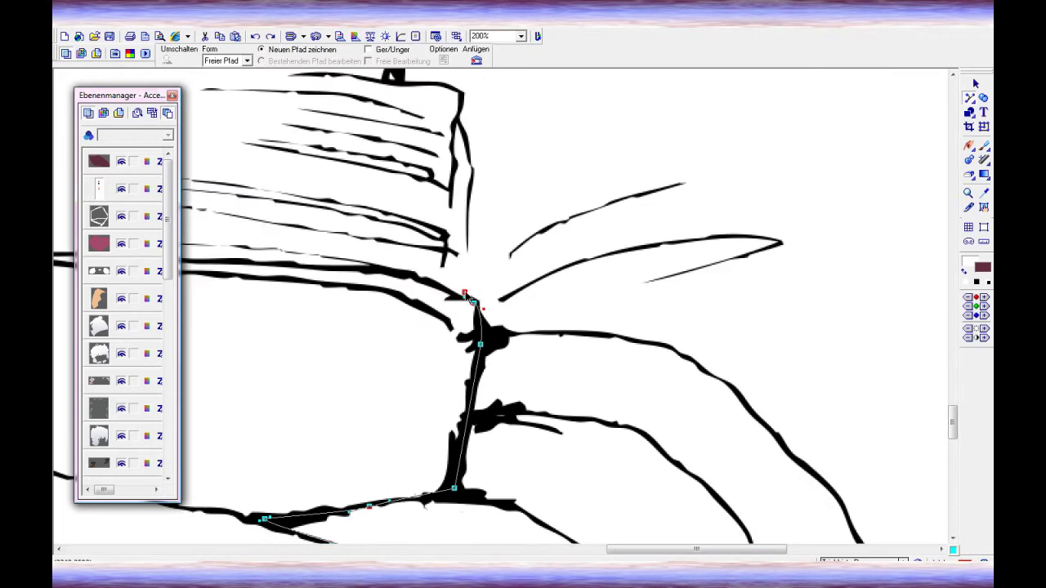
# - Continue the sweater path along the upper edge of the open book's pages, across the spine and up the left-hand side
pyautogui.hscroll(-4, 474, 326)
pyautogui.scroll(-2, 428, 243)
pyautogui.click(625, 255)
pyautogui.hscroll(-4, 623, 257)
pyautogui.click(615, 327)
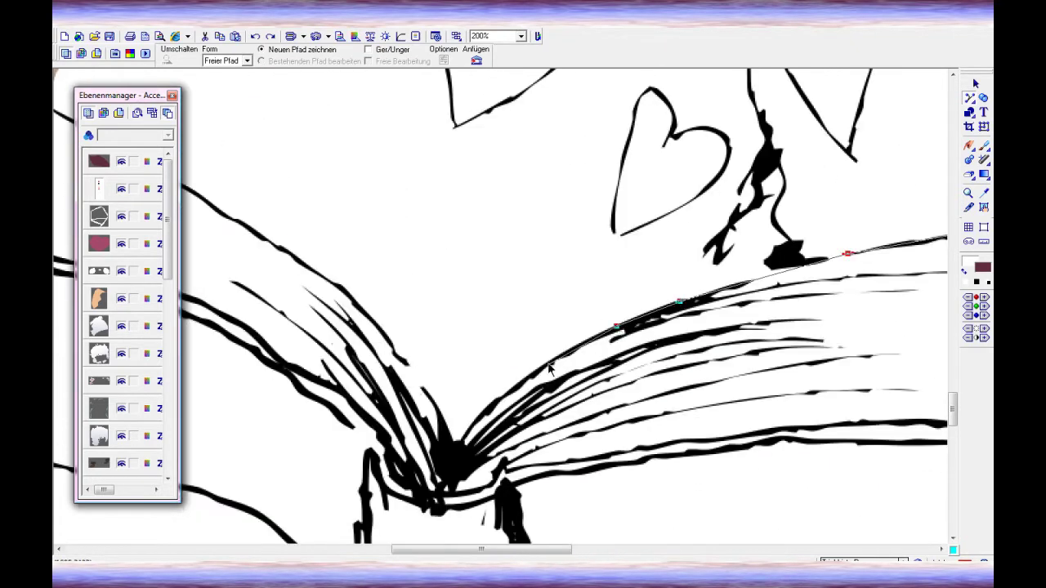
pyautogui.hscroll(-4, 386, 331)
pyautogui.scroll(2, 490, 384)
pyautogui.hscroll(-4, 456, 349)
pyautogui.scroll(2, 490, 286)
pyautogui.scroll(4, 572, 204)
# - Close the sweater path loosely behind the hair and across the boy's lower face, and convert it into an object
pyautogui.click(630, 164)
pyautogui.hscroll(5, 572, 164)
pyautogui.click(321, 144)
pyautogui.click(465, 133)
pyautogui.click(684, 254)
pyautogui.click(763, 311)
pyautogui.click(792, 316)
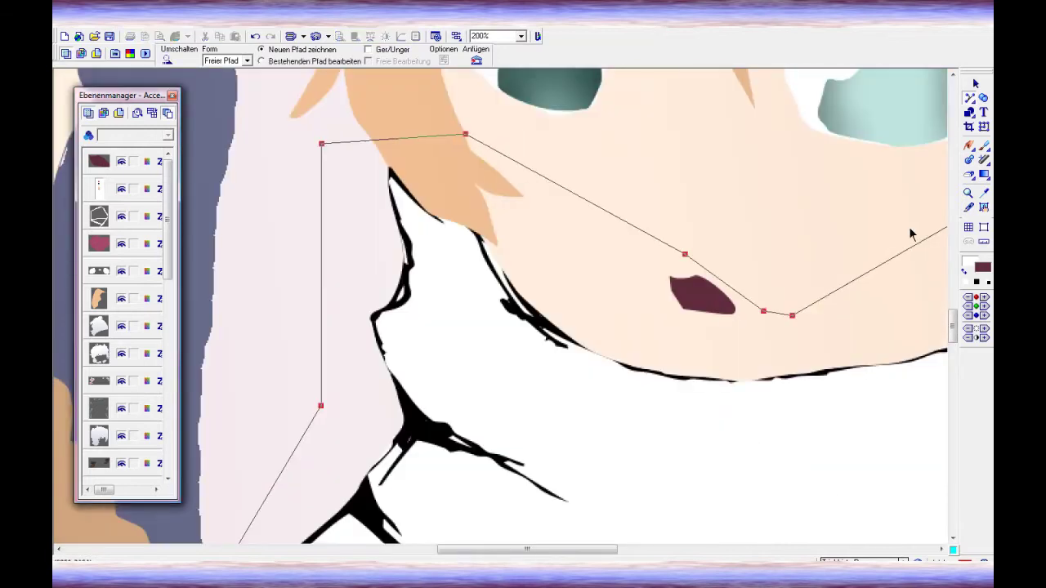
pyautogui.scroll(-3, 852, 129)
pyautogui.scroll(2, 771, 199)
pyautogui.click(975, 84)
# - Move the sweater layer beneath the boy's face and pick the dark navy swatch as the colour
pyautogui.hotkey('shift', 'pagedown')
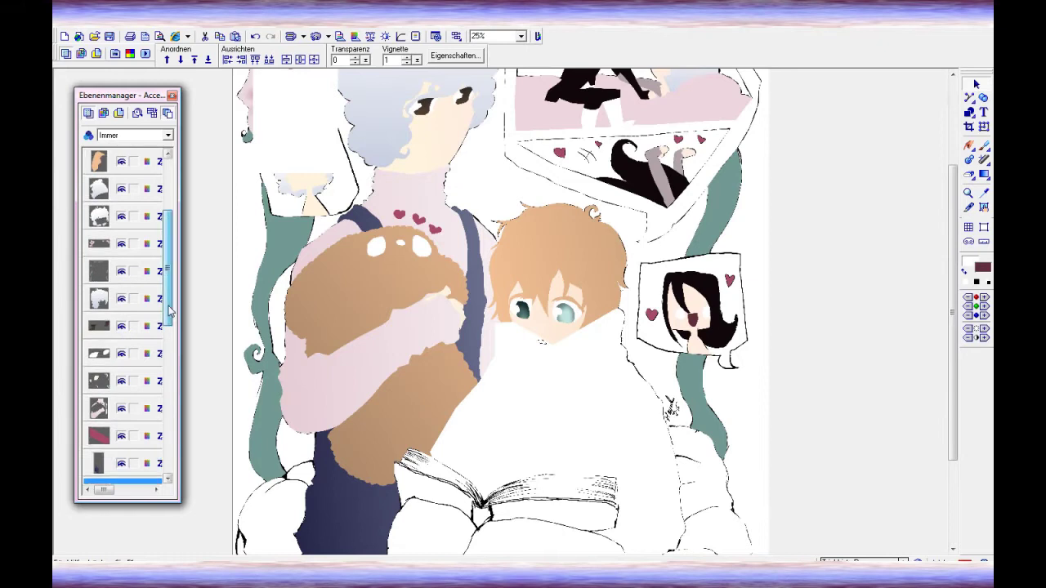
pyautogui.scroll(3, 926, 176)
pyautogui.press('e')
pyautogui.scroll(-3, 926, 176)
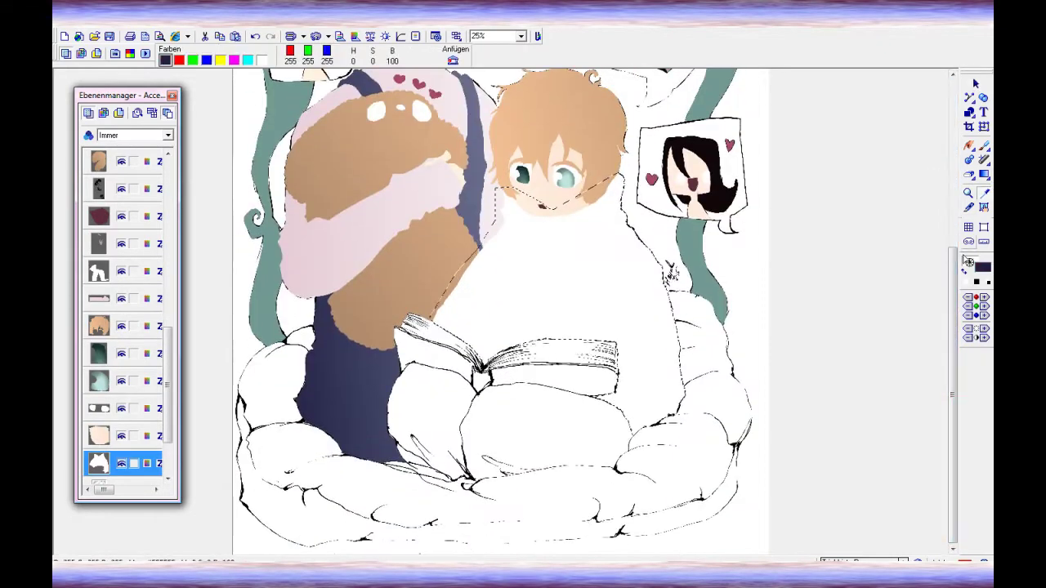
# - Fill the sweater with a light grey to navy gradient and brush soft dark spots over its heart pattern
pyautogui.click(982, 266)
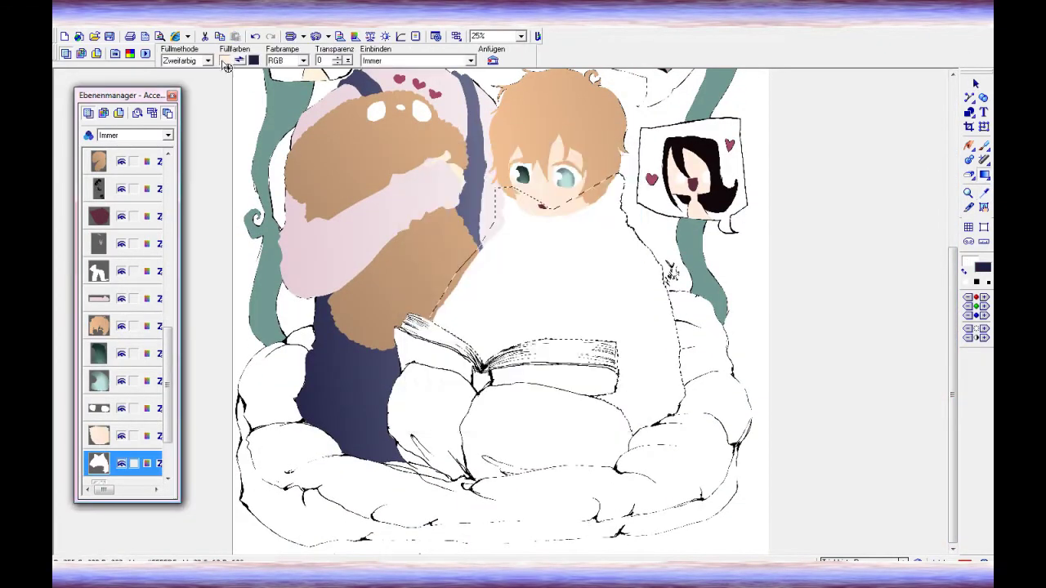
pyautogui.click(432, 230)
pyautogui.click(604, 177)
pyautogui.moveTo(433, 269); pyautogui.dragTo(845, 304)
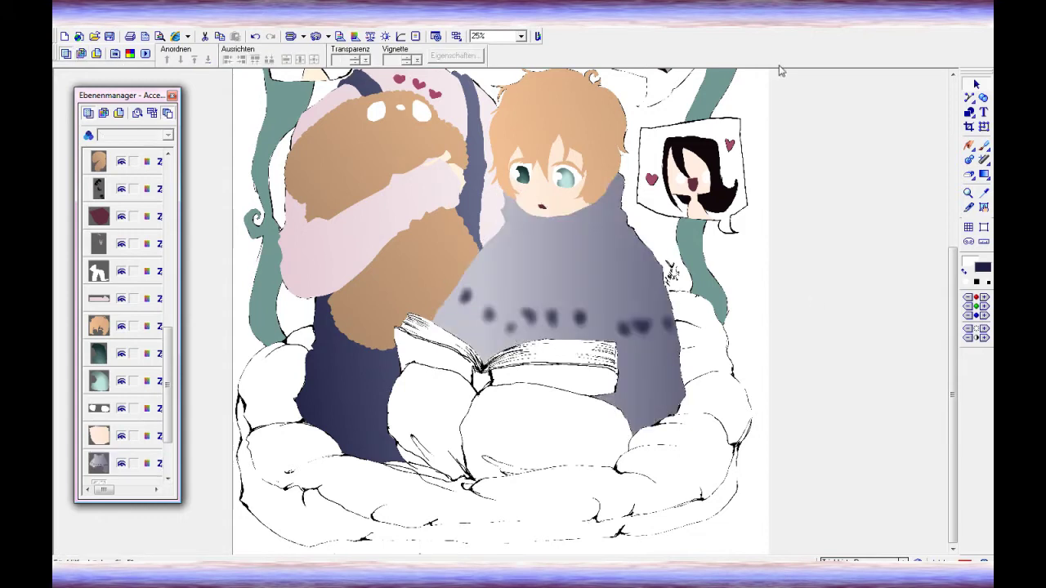
# - Trace the open book's pages, convert them into a white object and add soft lavender-grey shading around the spine
pyautogui.scroll(2, 499, 327)
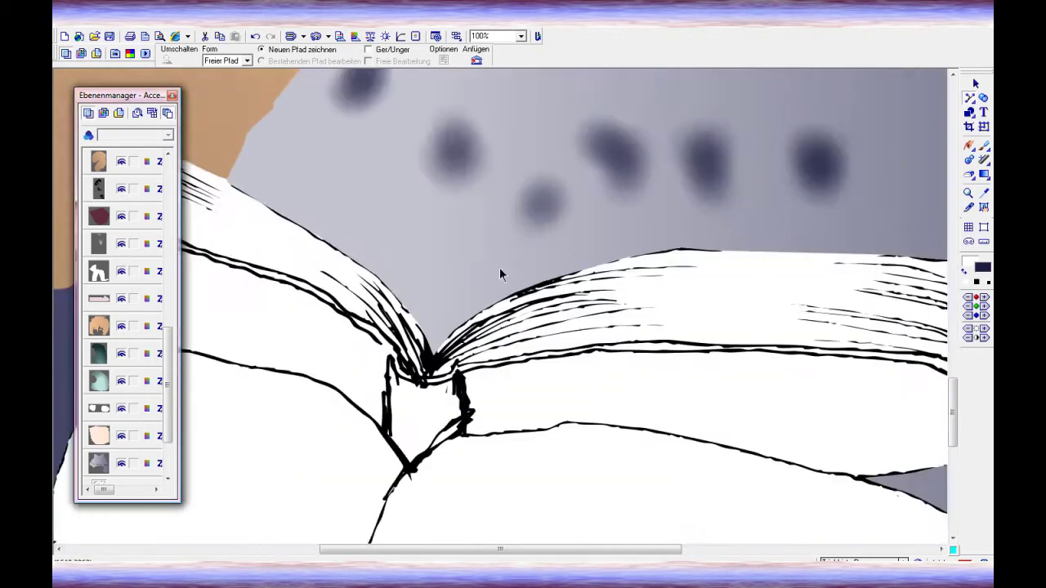
pyautogui.hscroll(3, 501, 274)
pyautogui.hscroll(-3, 520, 351)
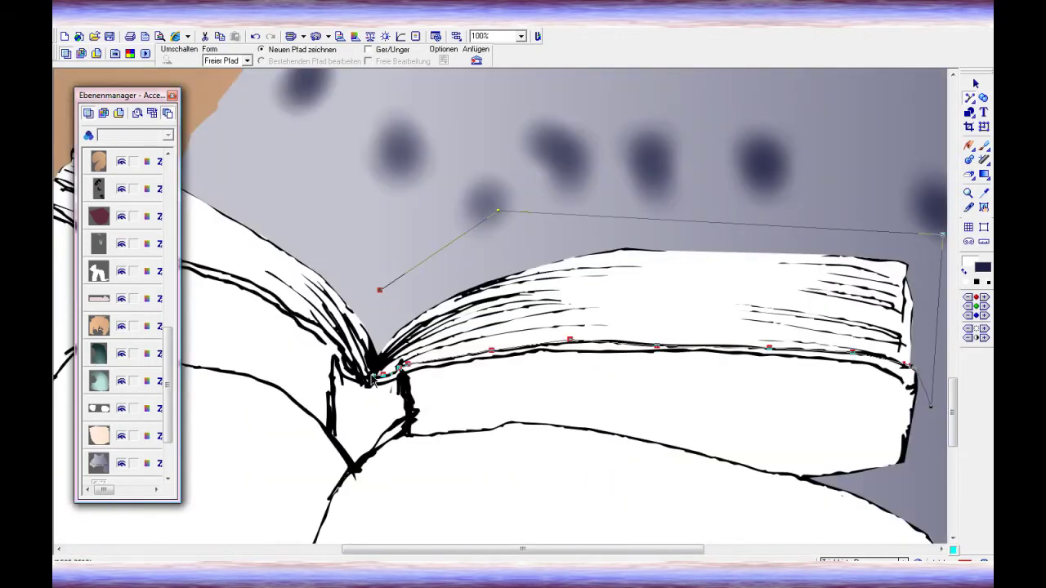
pyautogui.hscroll(-3, 373, 377)
pyautogui.click(383, 94)
pyautogui.moveTo(583, 269)
pyautogui.mouseDown()
pyautogui.moveTo(653, 367)
pyautogui.moveTo(650, 413)
pyautogui.moveTo(571, 362)
pyautogui.moveTo(526, 508)
pyautogui.mouseUp()
# - Trace the book cover along its lower edge, around the spine and over both halves, and convert the path into an object
pyautogui.scroll(-1, 572, 362)
pyautogui.scroll(3, 832, 304)
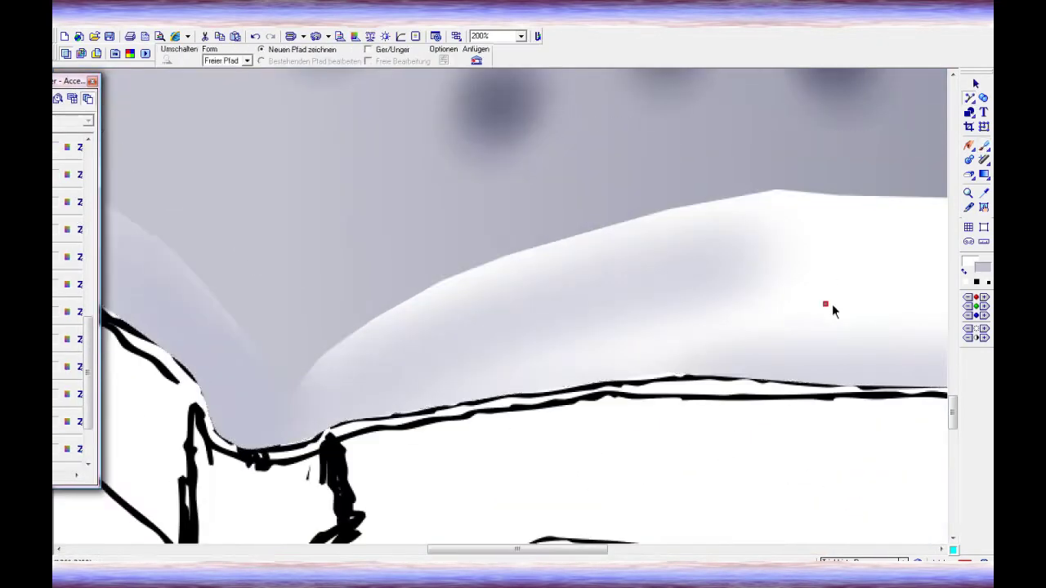
pyautogui.scroll(-3, 832, 304)
pyautogui.click(290, 229)
pyautogui.hscroll(-5, 506, 269)
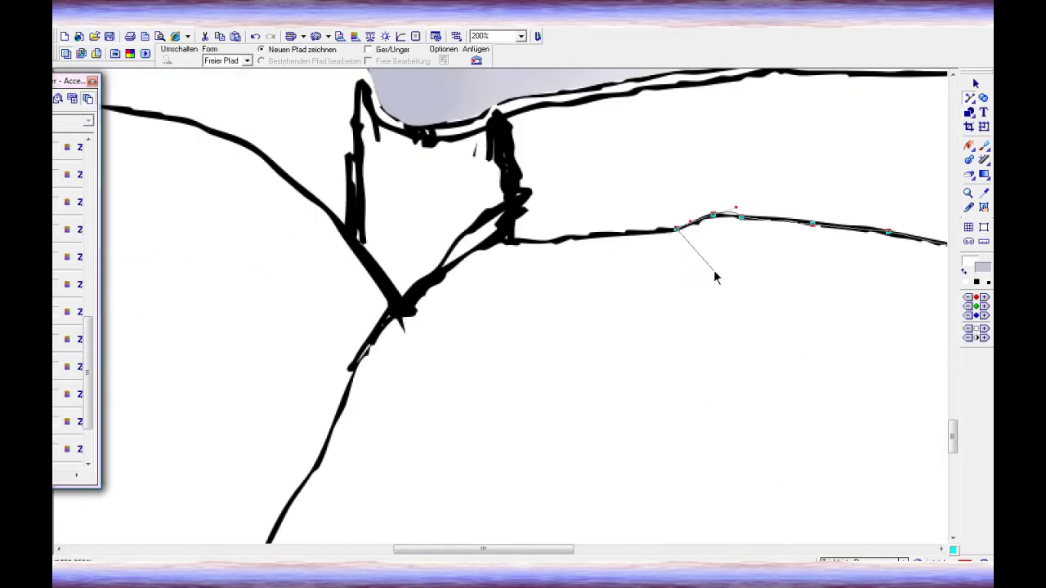
pyautogui.hscroll(-6, 393, 308)
pyautogui.click(749, 318)
pyautogui.click(663, 291)
pyautogui.click(492, 260)
pyautogui.click(430, 243)
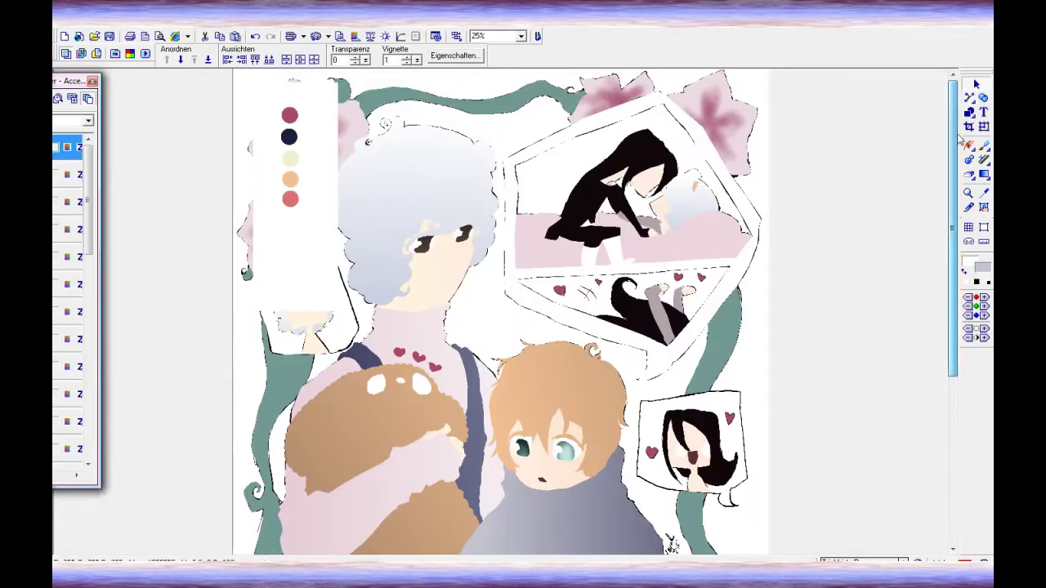
# - Pick the coral red swatch, paint the whole book cover with it and move its layer beneath the pages
pyautogui.click(291, 113)
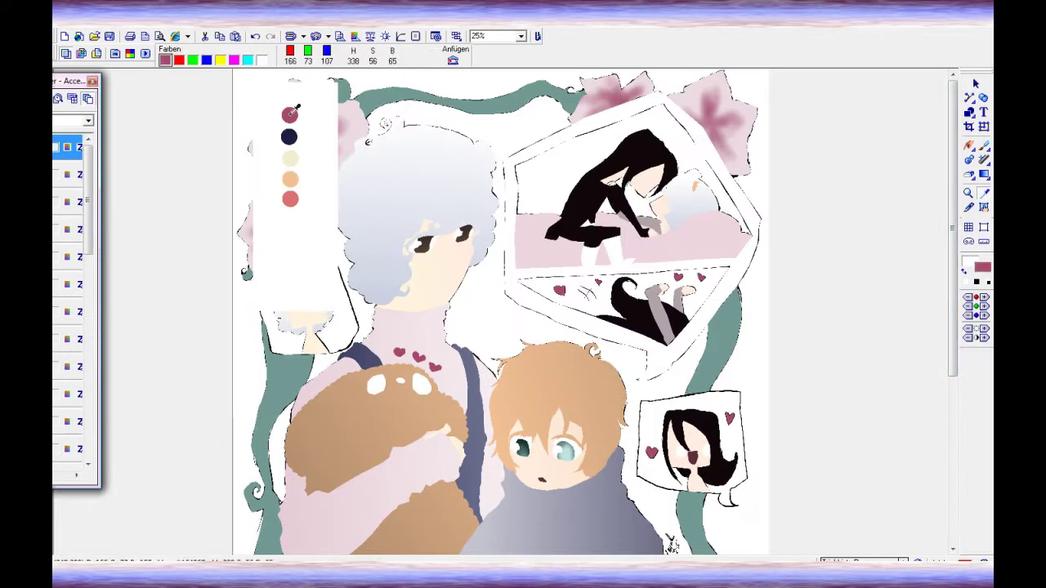
pyautogui.click(290, 198)
pyautogui.scroll(-5, 500, 310)
pyautogui.press('b')
pyautogui.moveTo(386, 409)
pyautogui.mouseDown()
pyautogui.moveTo(490, 415)
pyautogui.moveTo(625, 458)
pyautogui.mouseUp()
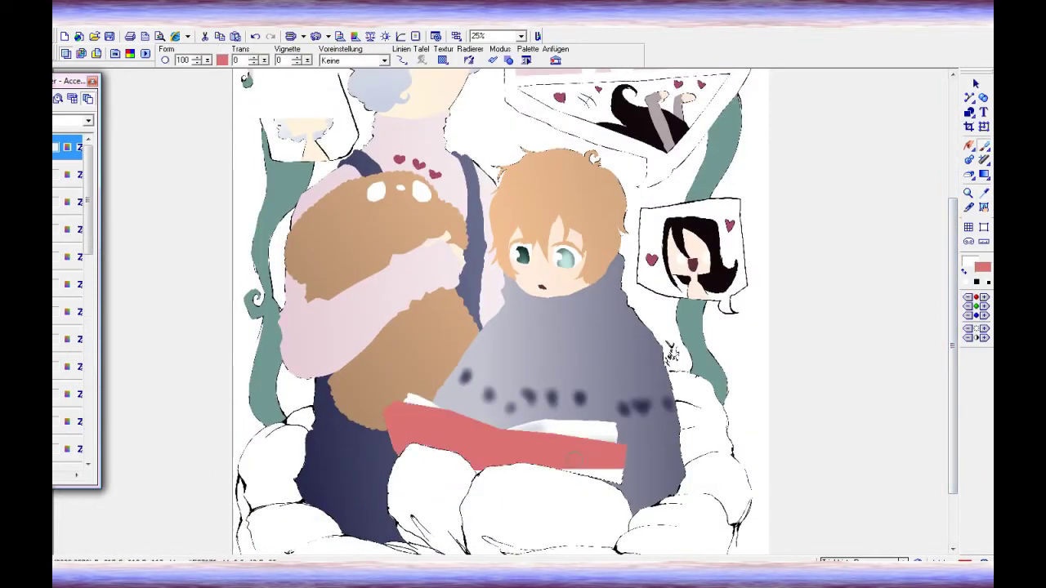
# - Trace the boy's trousers beneath the open book along the cushion's edge and convert the path into an object
pyautogui.scroll(3, 829, 322)
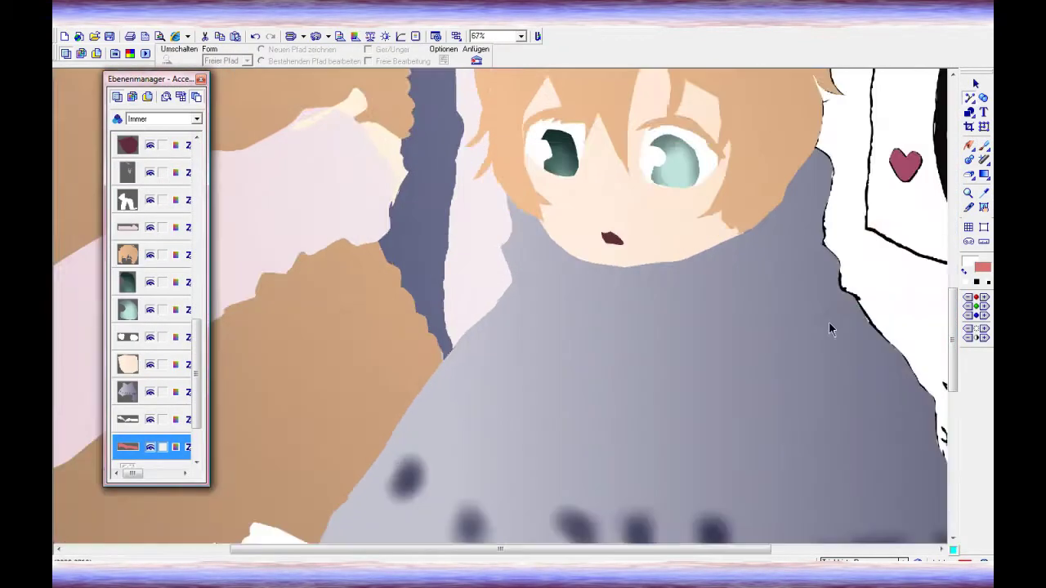
pyautogui.scroll(-3, 876, 382)
pyautogui.scroll(3, 876, 382)
pyautogui.scroll(-5, 817, 327)
pyautogui.click(742, 260)
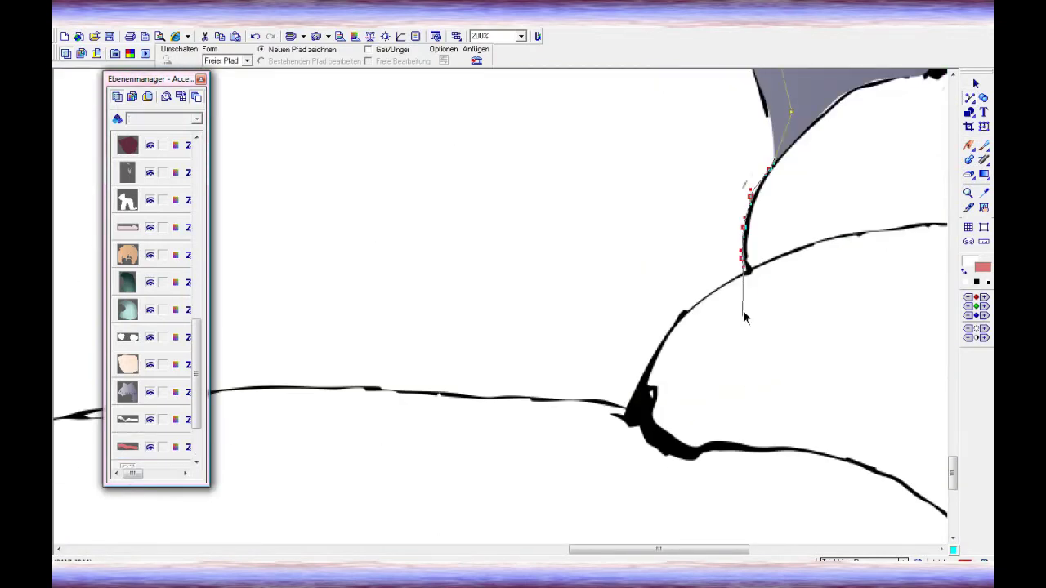
pyautogui.click(606, 400)
pyautogui.hscroll(-5, 723, 400)
pyautogui.hscroll(-10, 442, 391)
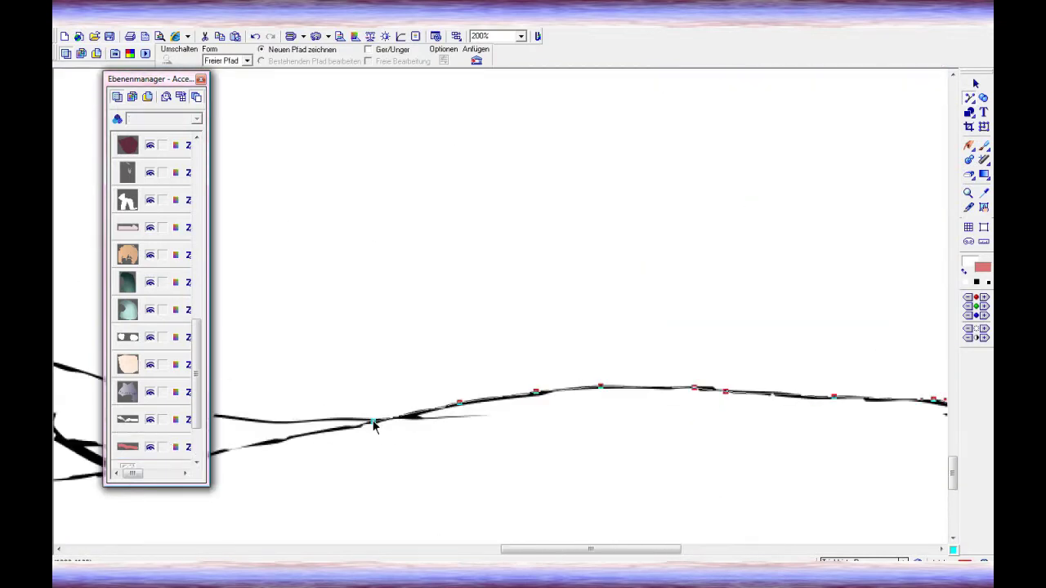
pyautogui.hscroll(4, 559, 382)
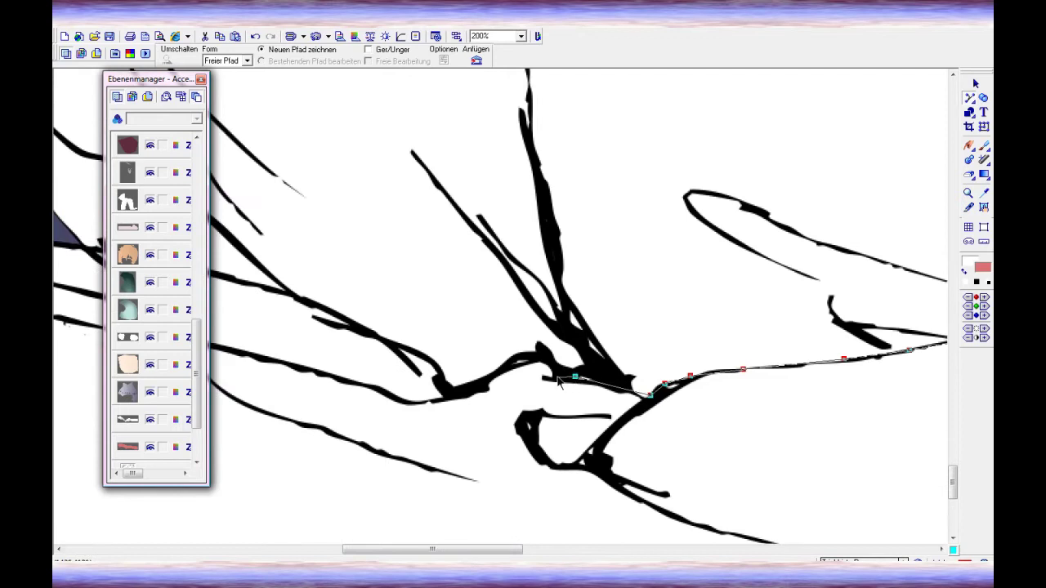
pyautogui.hscroll(-5, 336, 319)
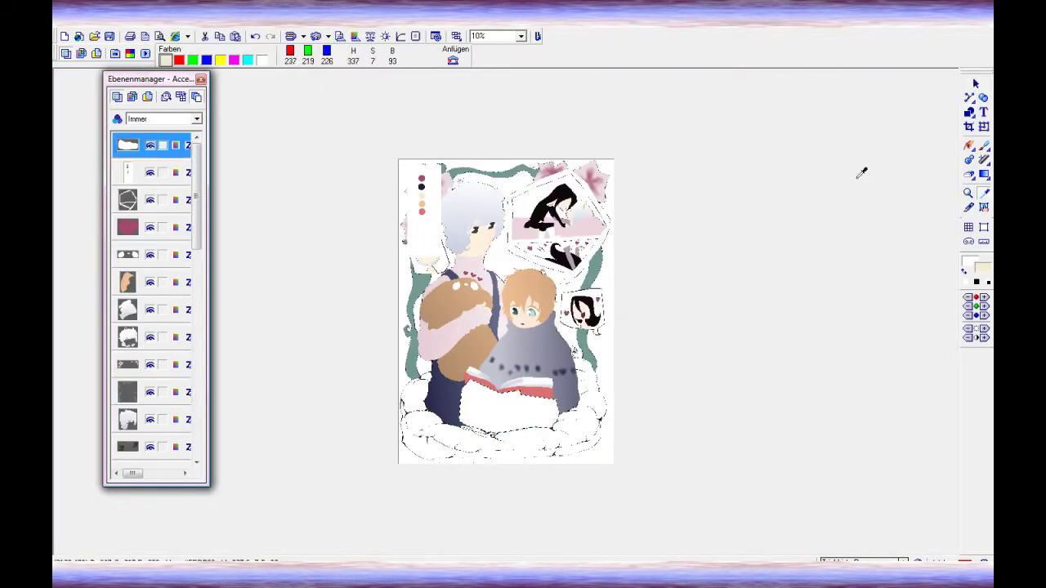
# - Fill the trousers with a horizontal two-colour gradient from lavender grey to pale pink #F4E8EC
pyautogui.scroll(2, 509, 391)
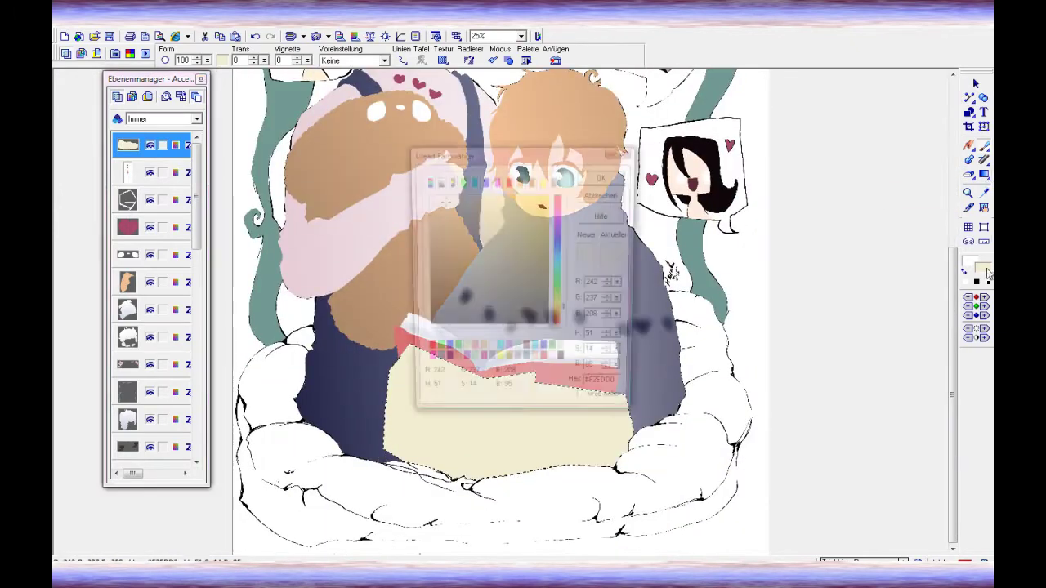
pyautogui.click(226, 60)
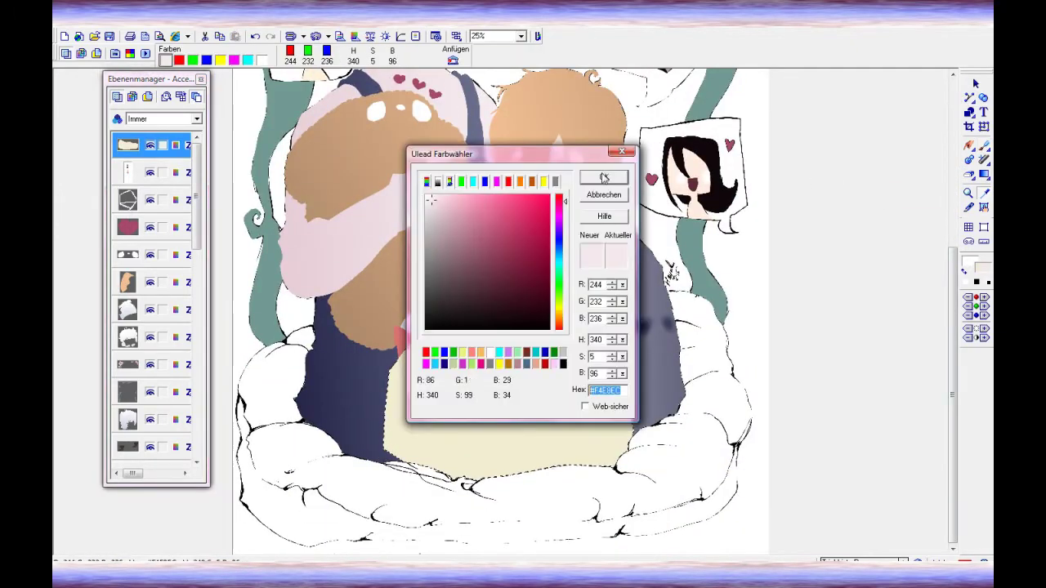
pyautogui.click(602, 177)
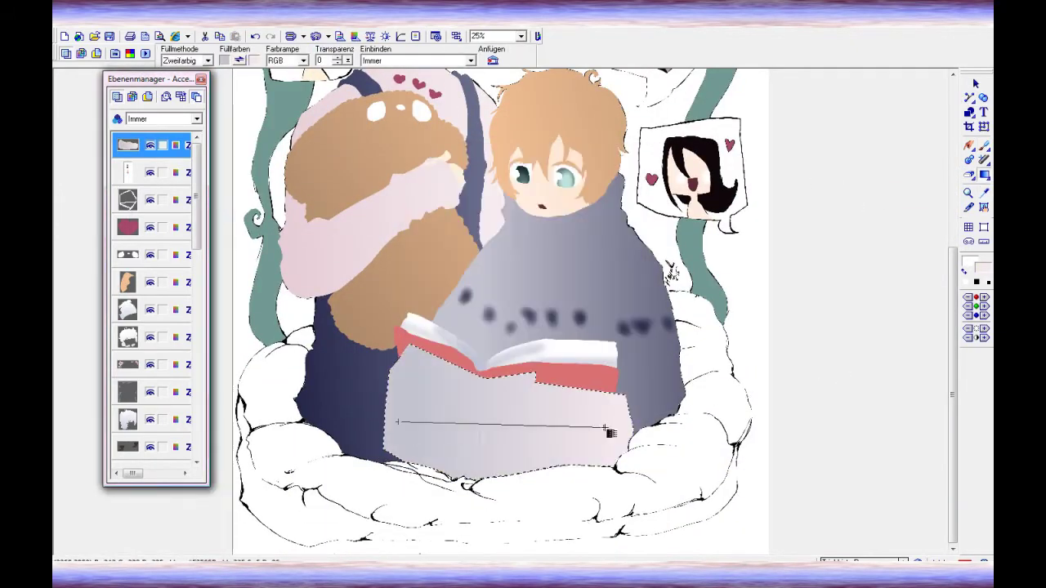
# - Trace the cushion around its right side and along its lower edge, and convert that part into an object
pyautogui.scroll(3, 585, 365)
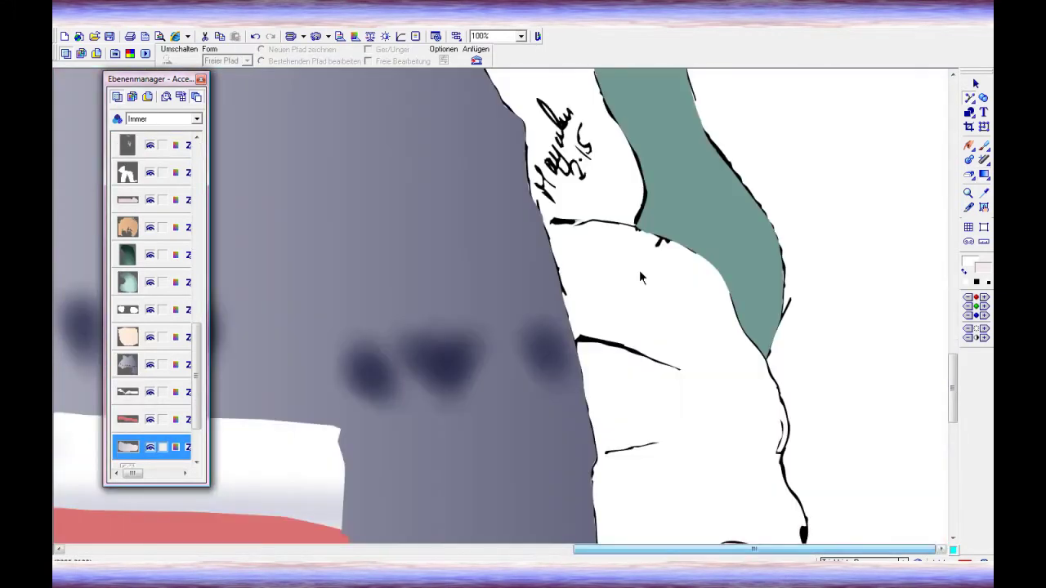
pyautogui.click(817, 368)
pyautogui.scroll(-5, 817, 367)
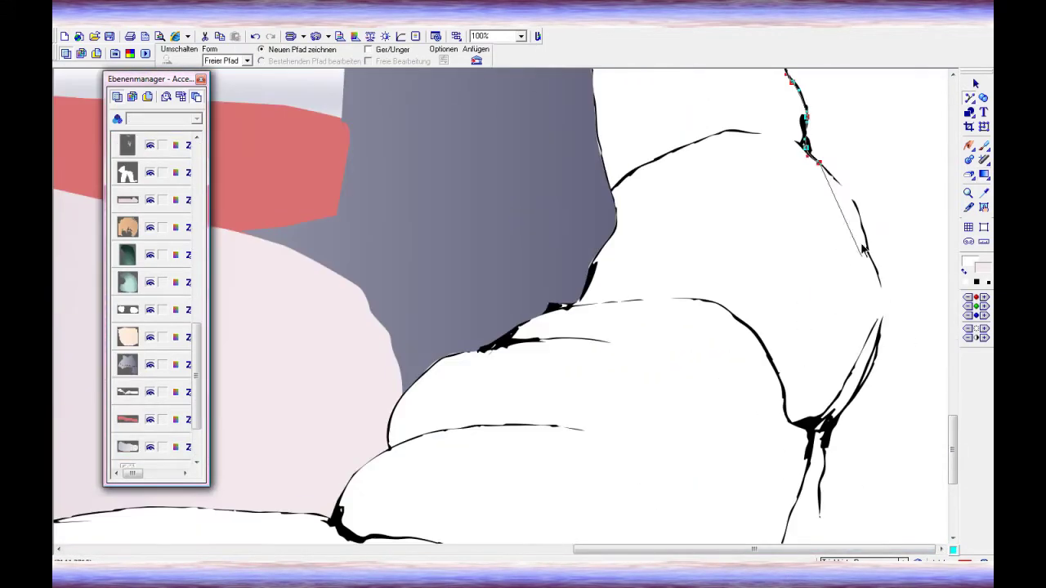
pyautogui.click(880, 352)
pyautogui.scroll(-3, 880, 352)
pyautogui.scroll(-3, 794, 331)
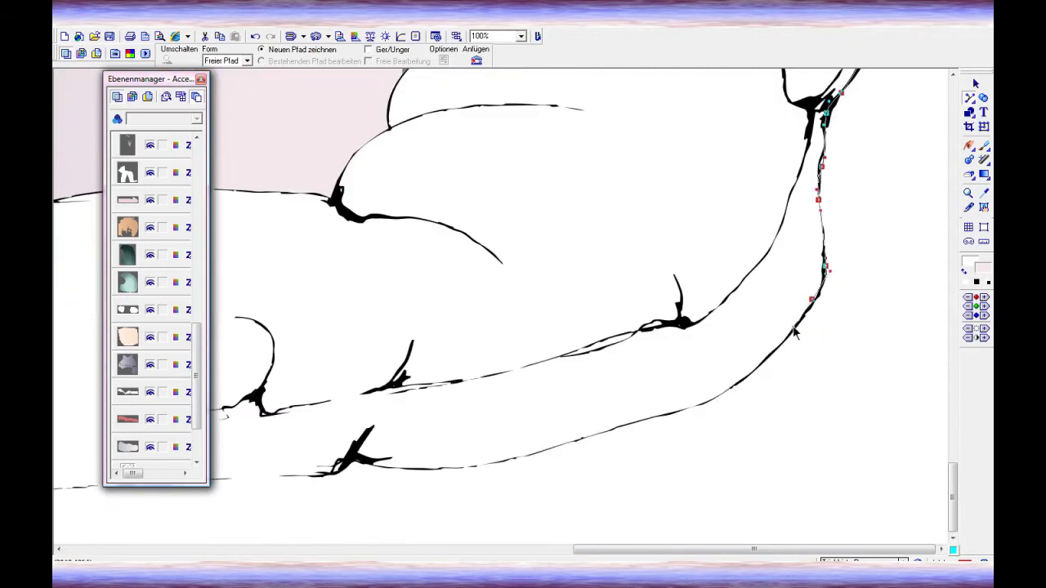
pyautogui.hscroll(-5, 354, 463)
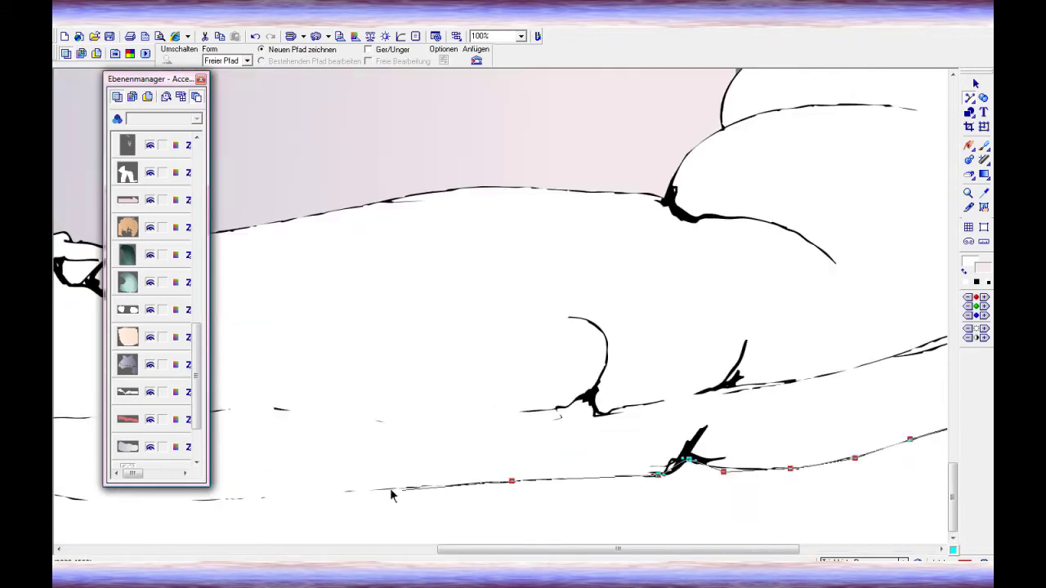
pyautogui.hscroll(-5, 295, 487)
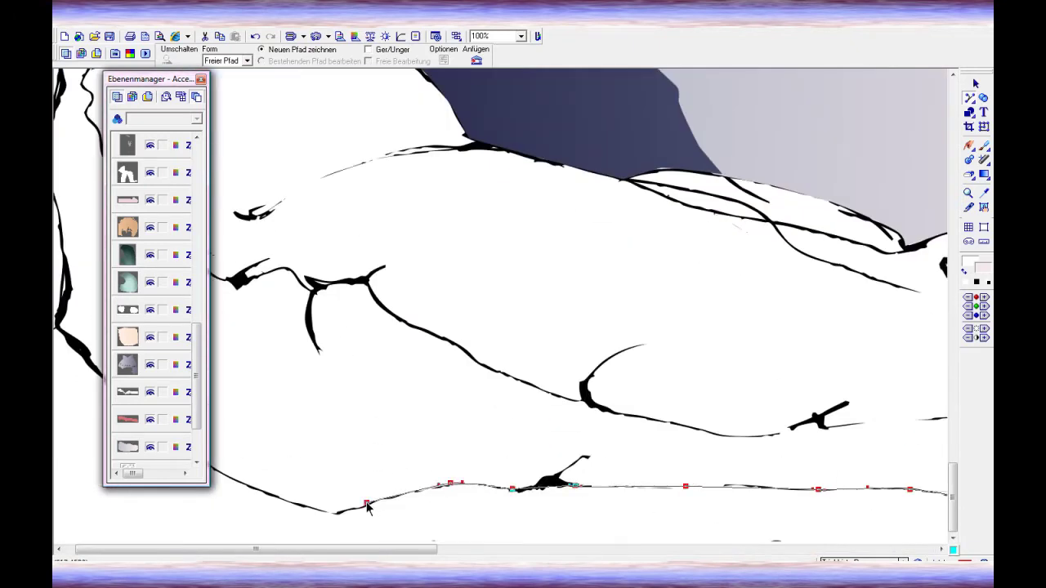
pyautogui.scroll(5, 367, 507)
# - Trace the remaining left part of the cushion from its lower edge up to the green vine and the trousers
pyautogui.hscroll(10, 366, 507)
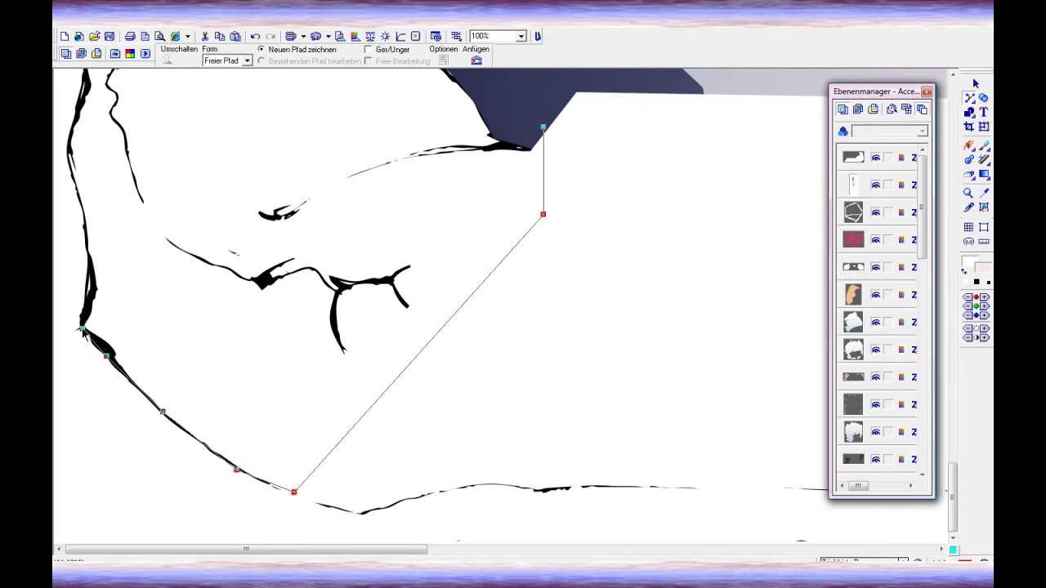
pyautogui.scroll(3, 82, 331)
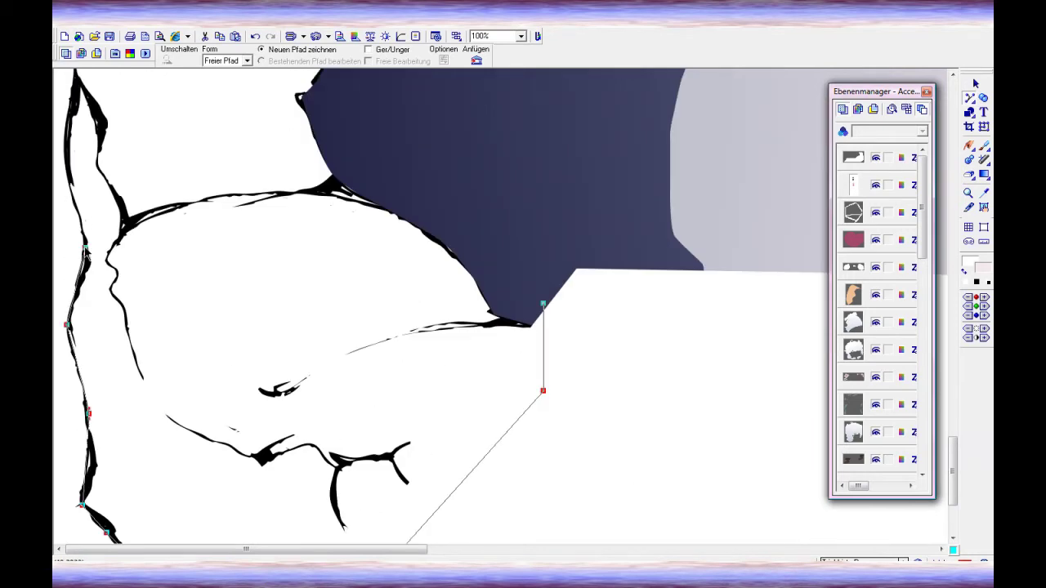
pyautogui.scroll(3, 90, 237)
pyautogui.moveTo(76, 232); pyautogui.dragTo(115, 140)
pyautogui.scroll(3, 204, 141)
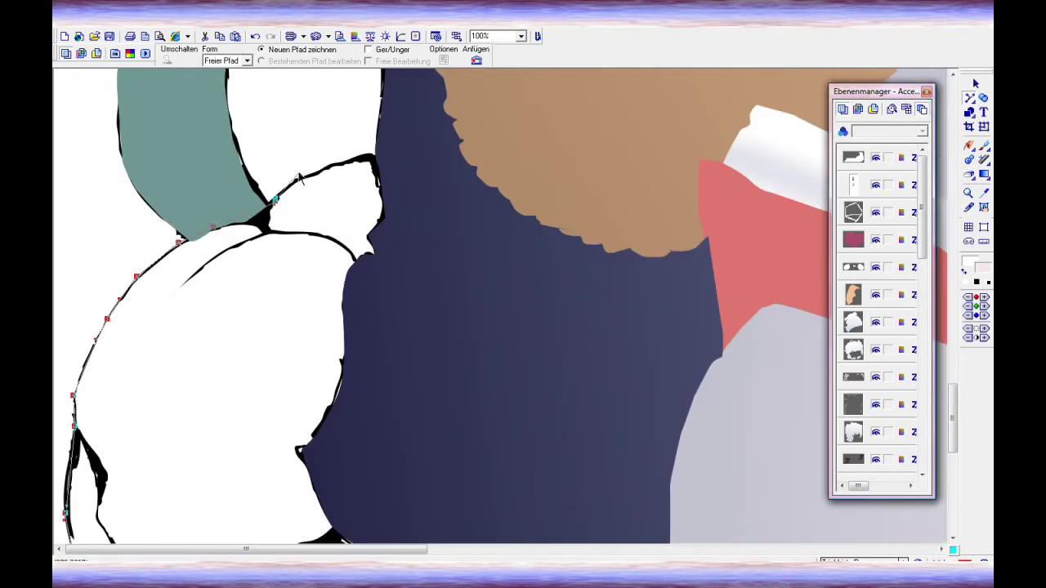
# - Convert the cushion's left part into an object and fill the whole cushion with a soft mauve pink to near-white gradient
pyautogui.scroll(-5, 466, 373)
pyautogui.scroll(1, 521, 371)
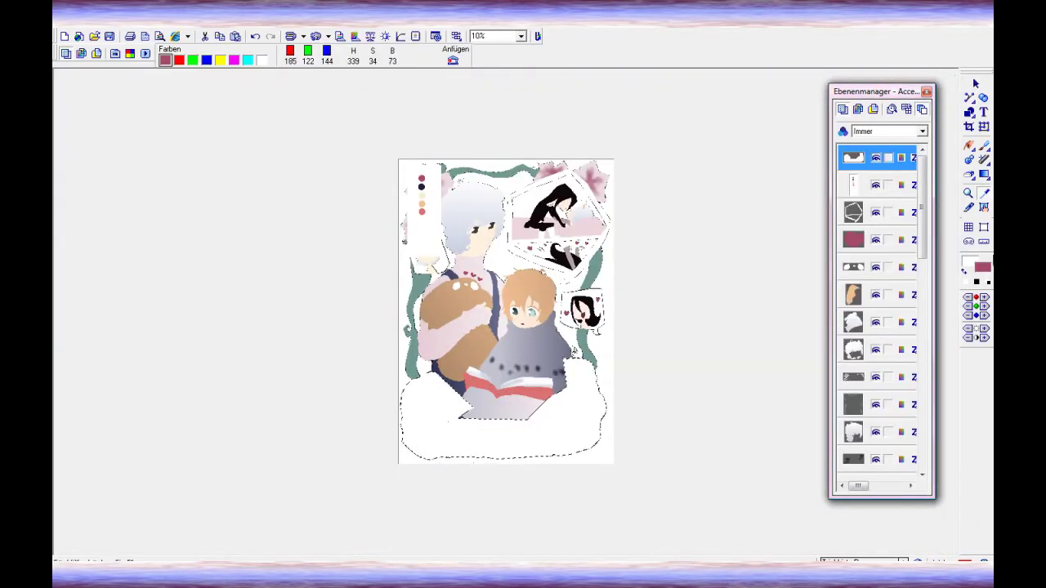
pyautogui.click(500, 402)
pyautogui.hotkey('ctrl', 'z')
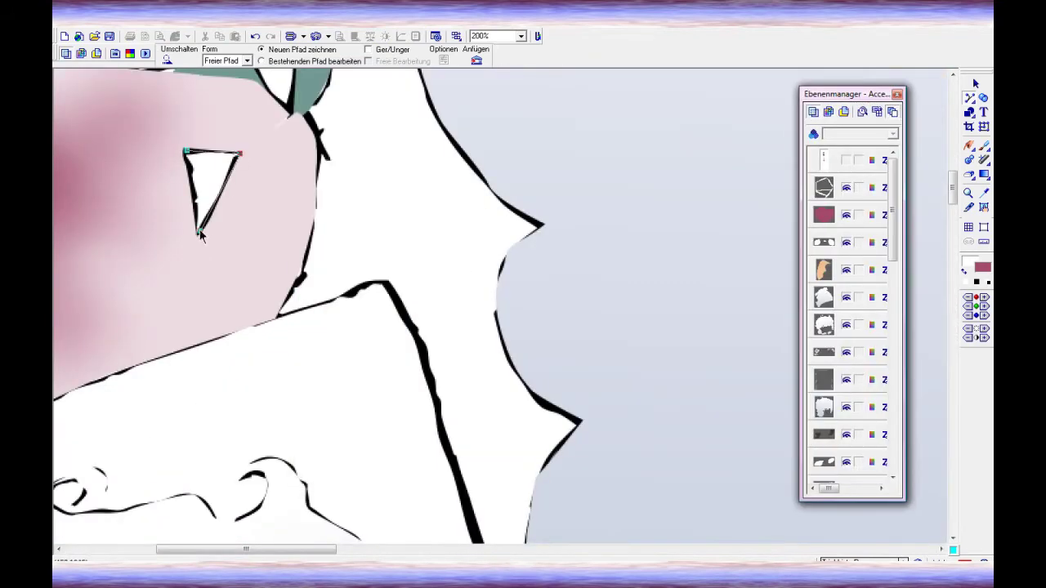
# - Trace the small triangular gap in the left flowers and the outline of the small portrait panel beneath them
pyautogui.scroll(5, 287, 275)
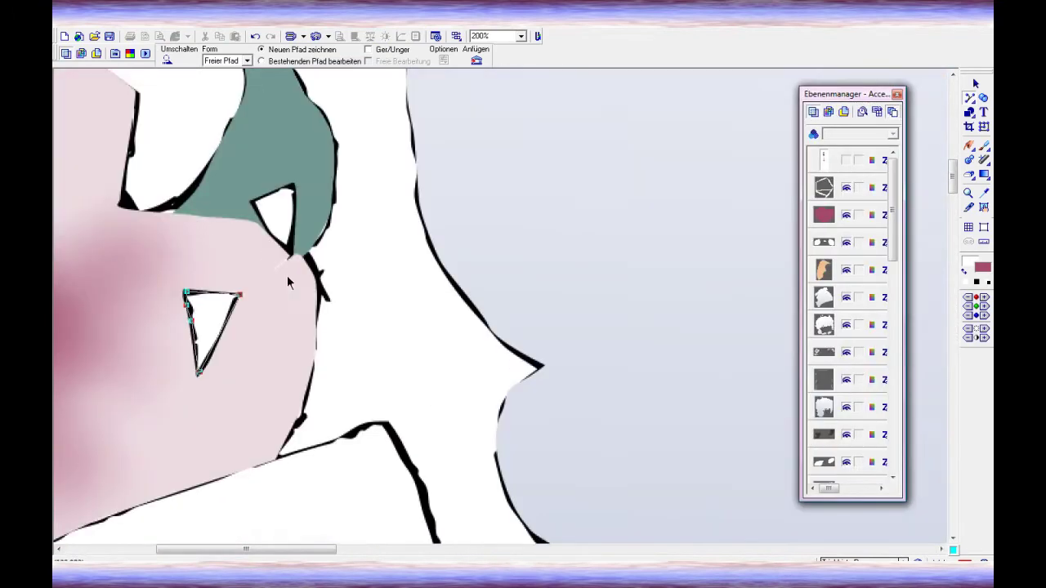
pyautogui.scroll(-8, 326, 229)
pyautogui.click(274, 219)
pyautogui.scroll(-10, 472, 423)
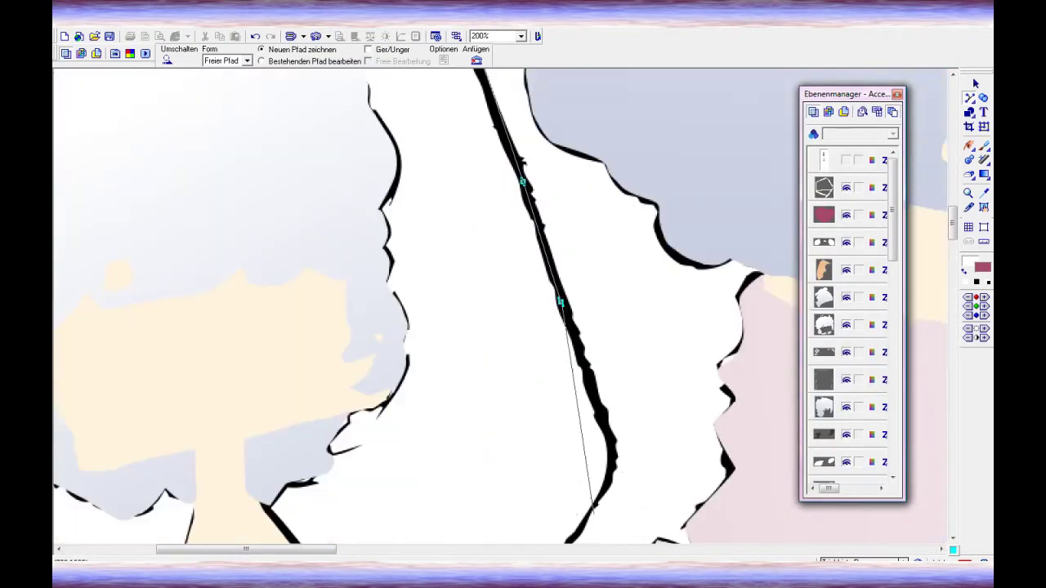
pyautogui.click(595, 270)
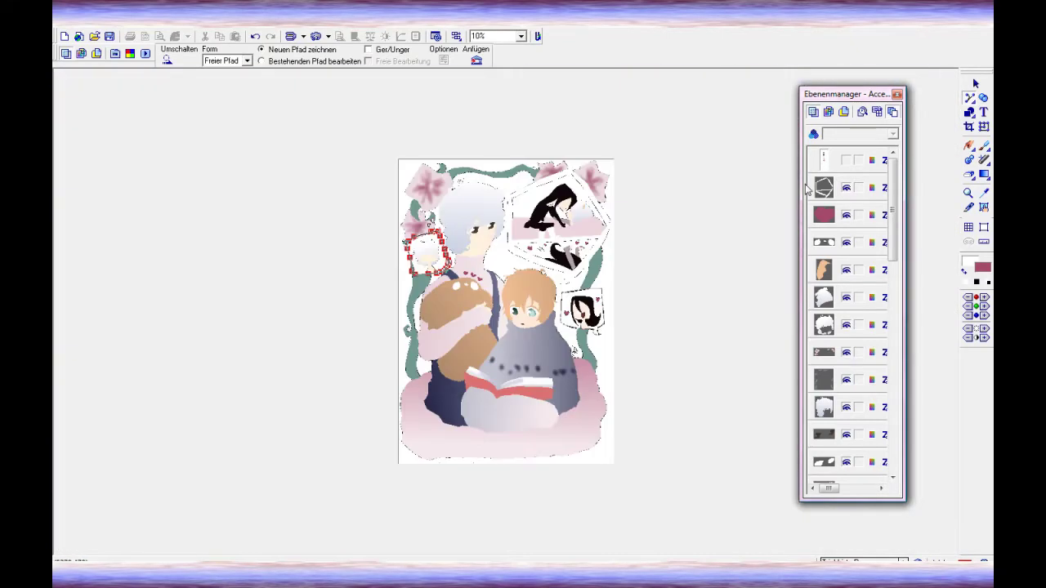
# - Show the colour palette layer and pick its mauve and cream swatches as the two gradient colours
pyautogui.click(848, 163)
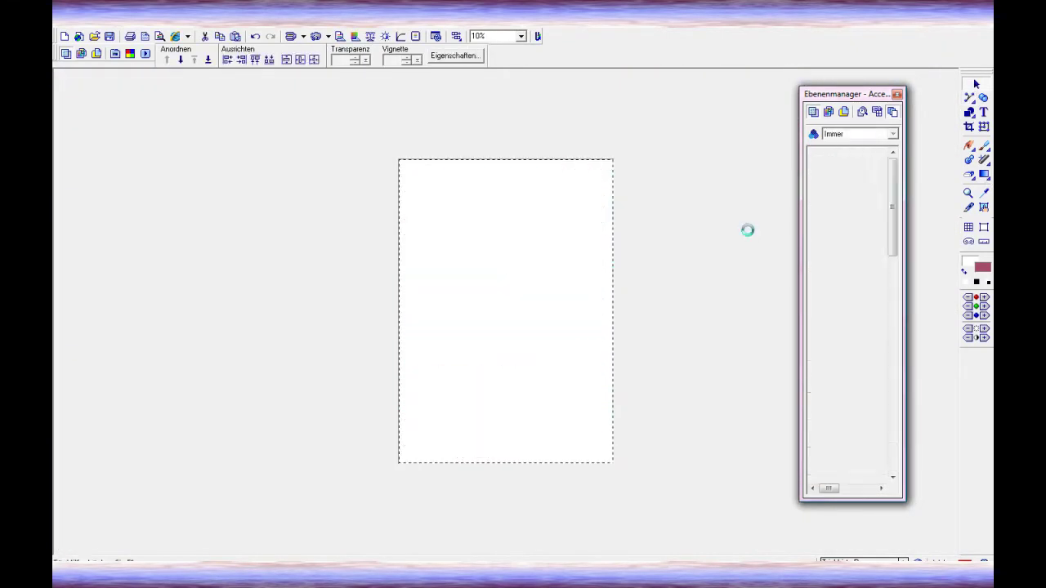
pyautogui.click(984, 192)
pyautogui.click(422, 196)
pyautogui.press('Return')
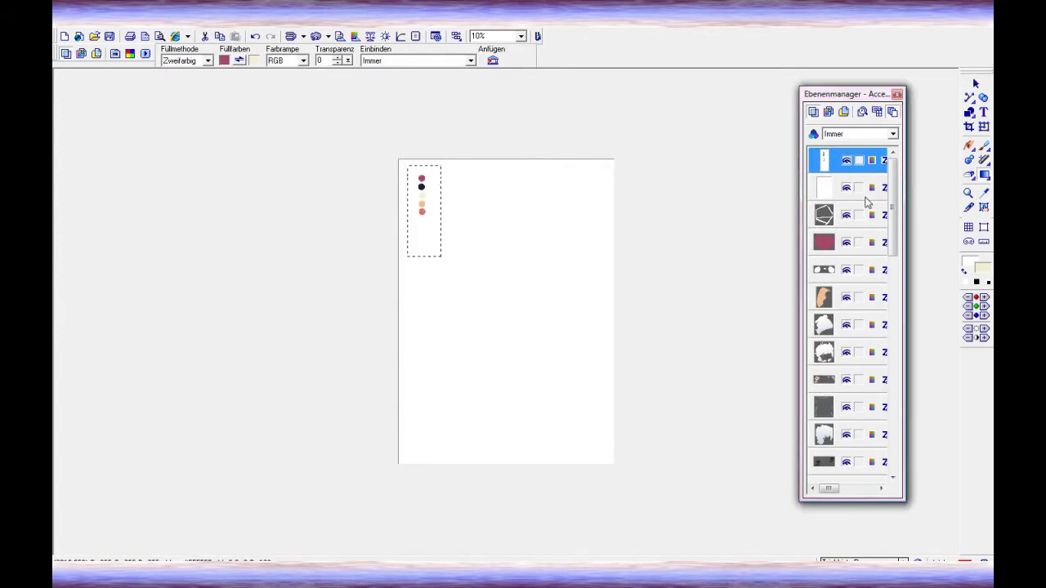
# - Fill the full-canvas background object beneath the artwork with a diagonal gradient from cream at the upper left to mauve at the lower right
pyautogui.click(614, 448)
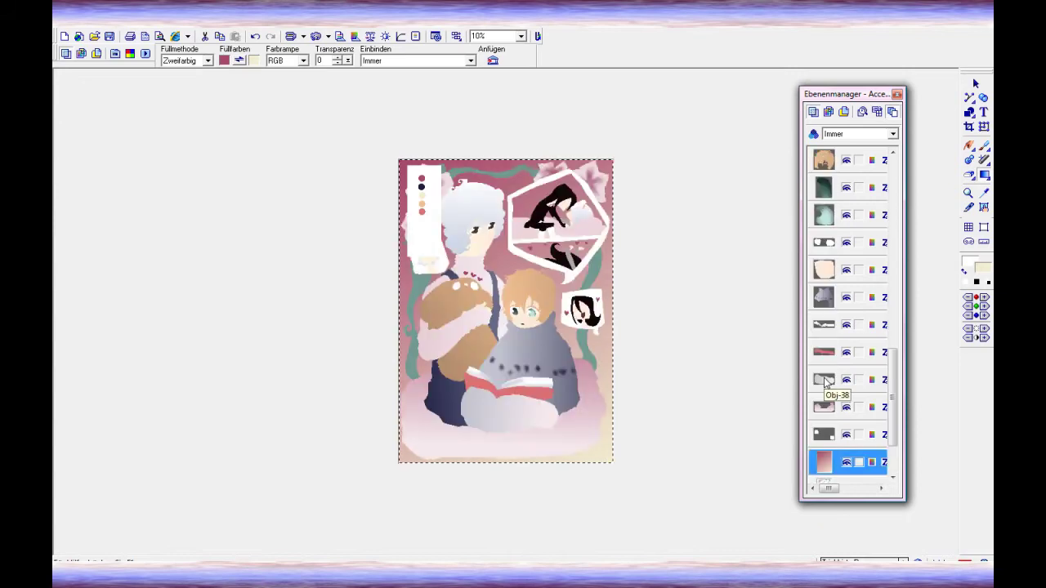
pyautogui.click(413, 149)
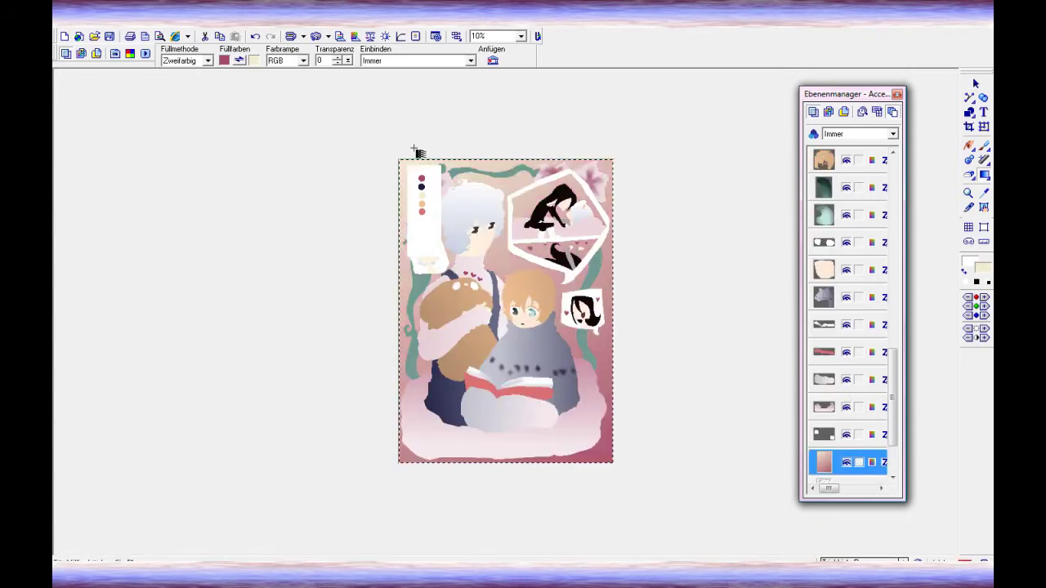
# - Select the line-art path object at the end of the layer stack and bring it to the front
pyautogui.click(974, 84)
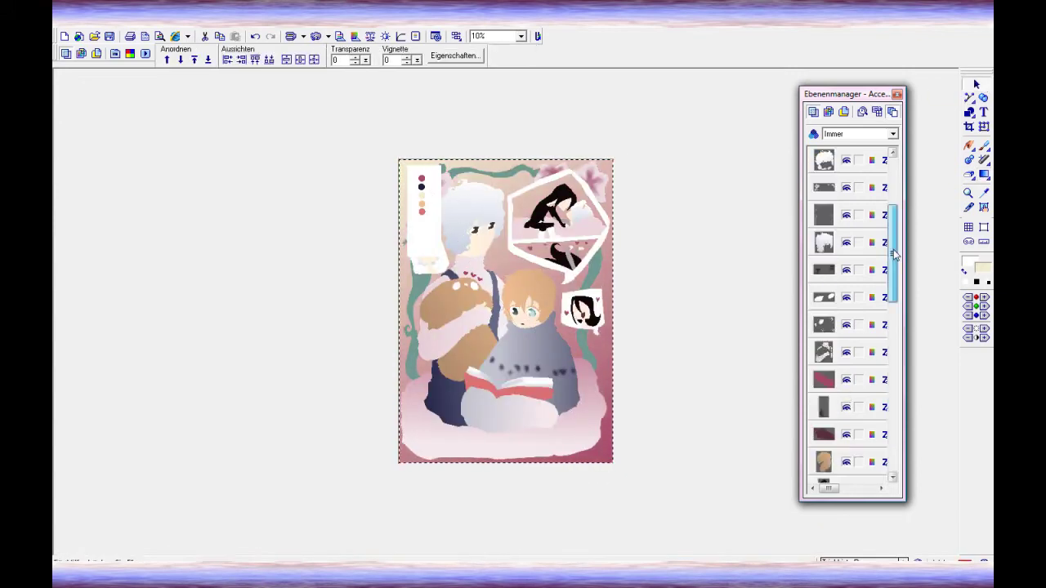
pyautogui.moveTo(899, 178); pyautogui.dragTo(841, 433)
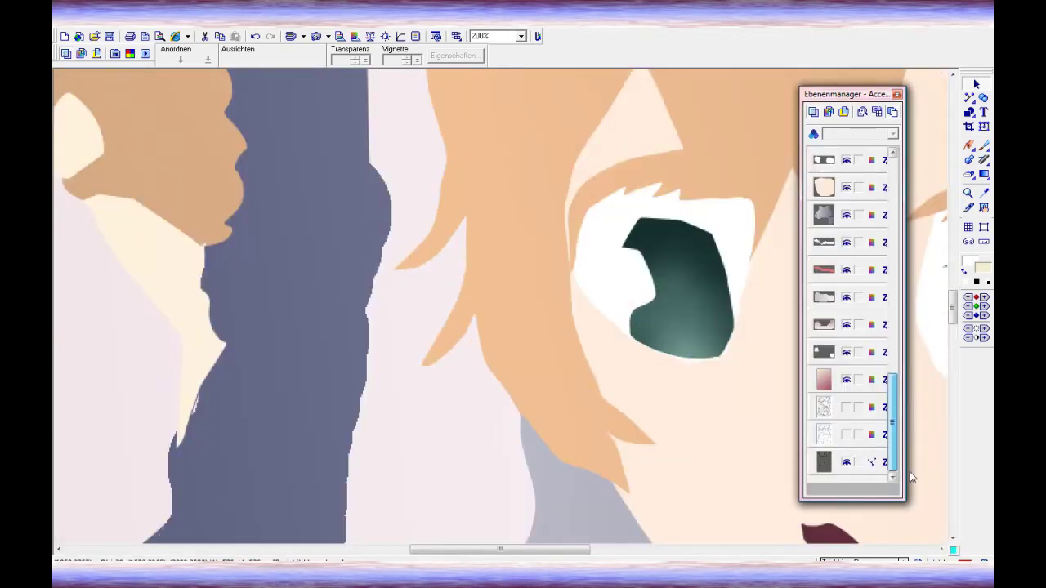
pyautogui.click(832, 463)
pyautogui.rightClick(832, 463)
pyautogui.moveTo(747, 385)
pyautogui.click(875, 414)
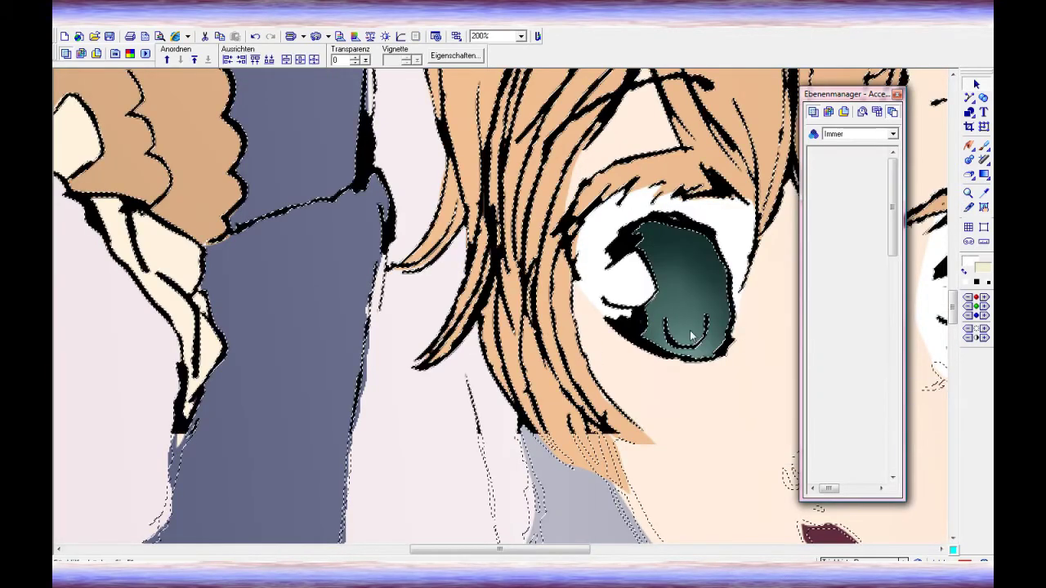
# - Sample the mauve of a sweater heart and recolour the line art with a darker maroon, #461326
pyautogui.moveTo(952, 308); pyautogui.dragTo(953, 245)
pyautogui.click(445, 238)
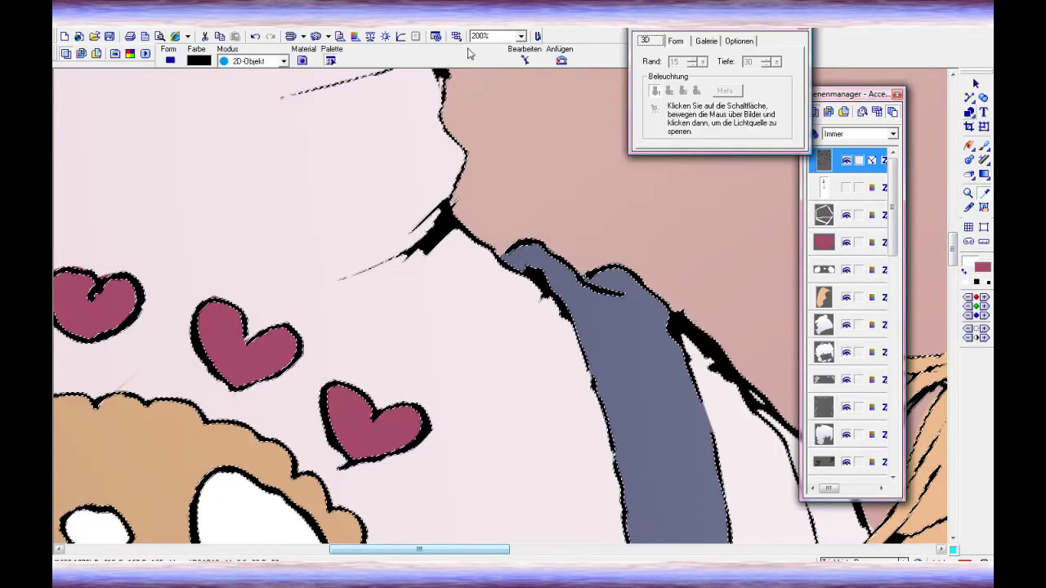
pyautogui.click(198, 61)
pyautogui.click(229, 73)
pyautogui.click(516, 297)
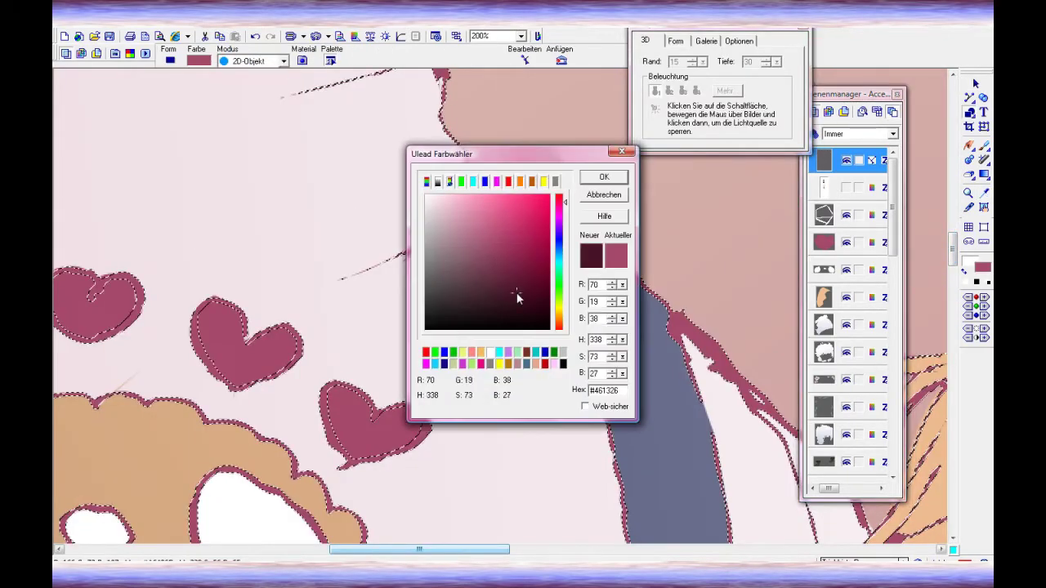
pyautogui.click(610, 177)
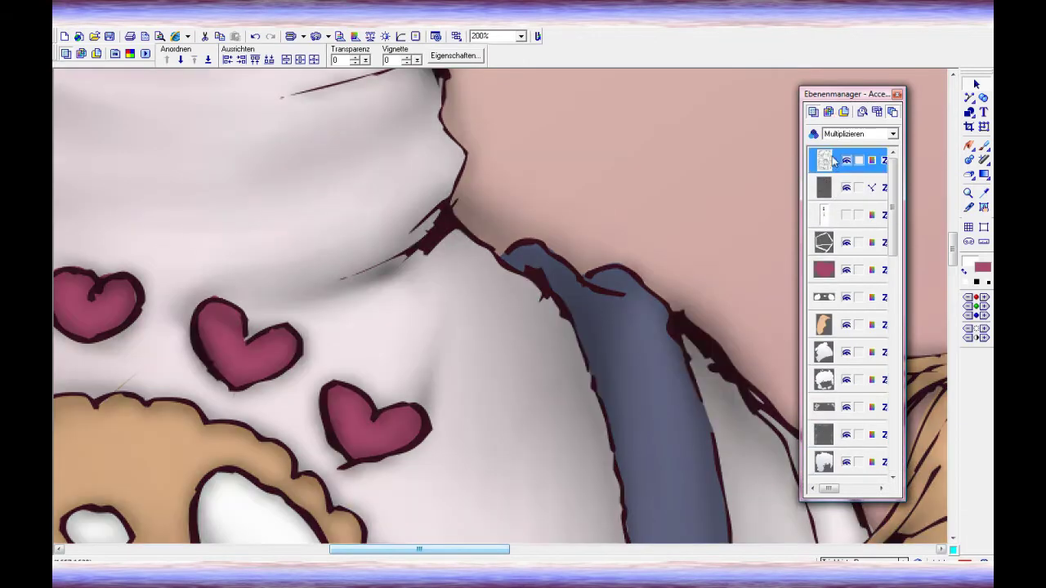
# - Tint the grey shading layer, blended with Multiplizieren above the line art, reddish pink with a colour balance adjustment
pyautogui.click(323, 125)
pyautogui.click(426, 390)
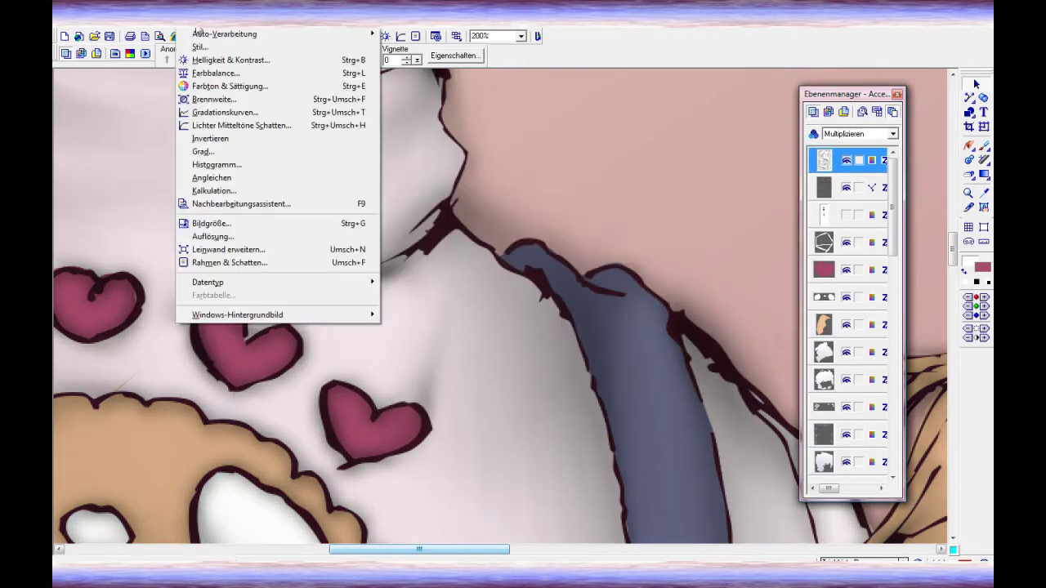
pyautogui.click(234, 72)
pyautogui.click(665, 319)
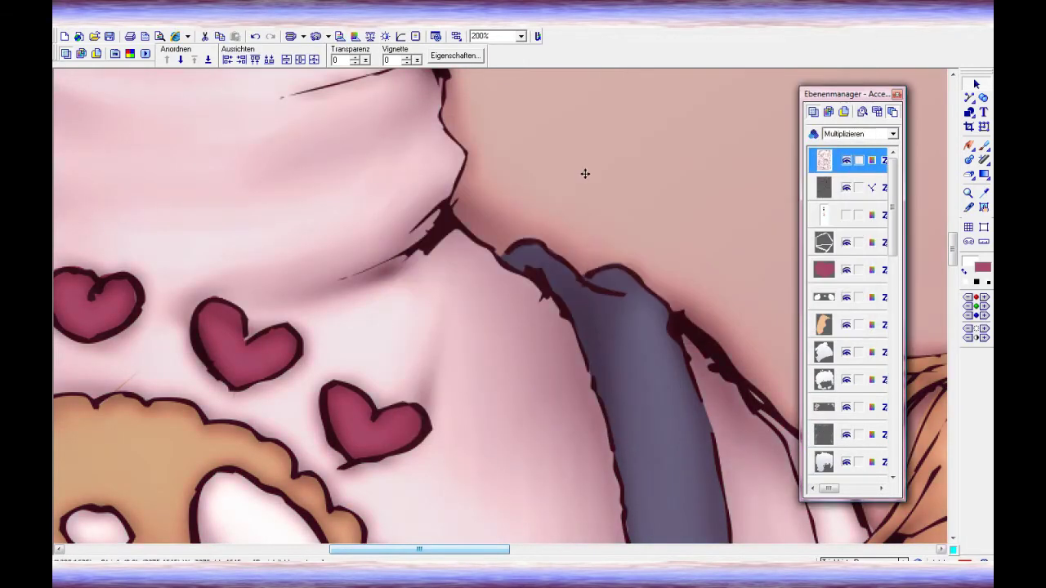
# - Add a full-canvas black object at the top of the stack and blend it with Umkehrung der Verv
pyautogui.scroll(-5, 743, 279)
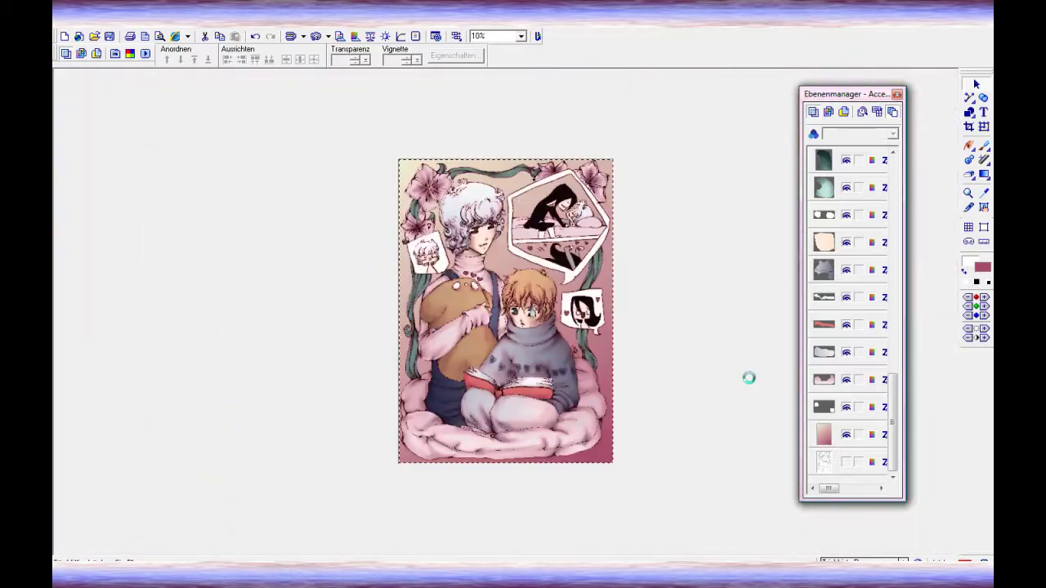
pyautogui.click(603, 175)
pyautogui.click(513, 276)
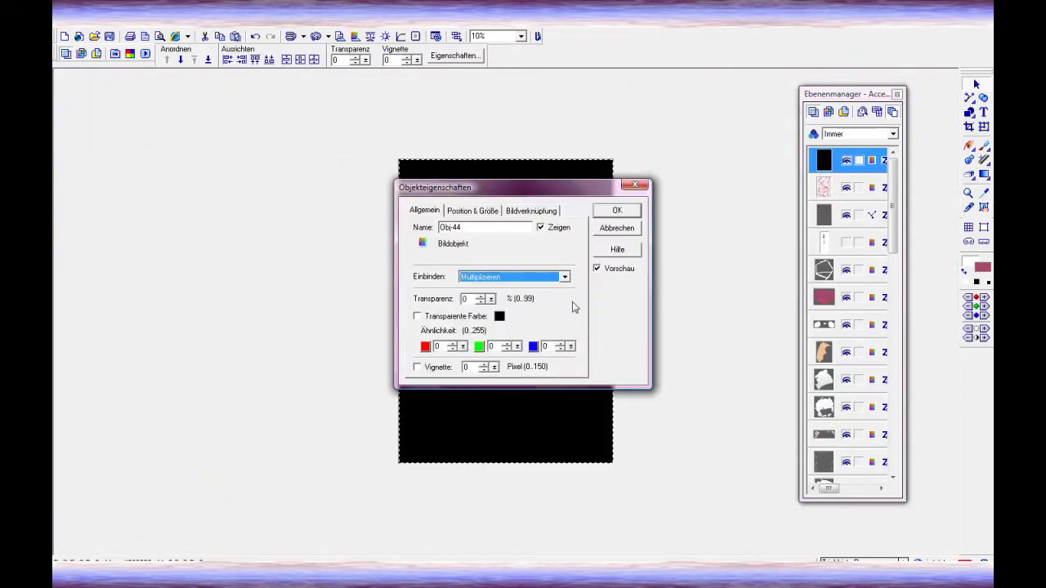
pyautogui.click(617, 210)
pyautogui.scroll(5, 679, 228)
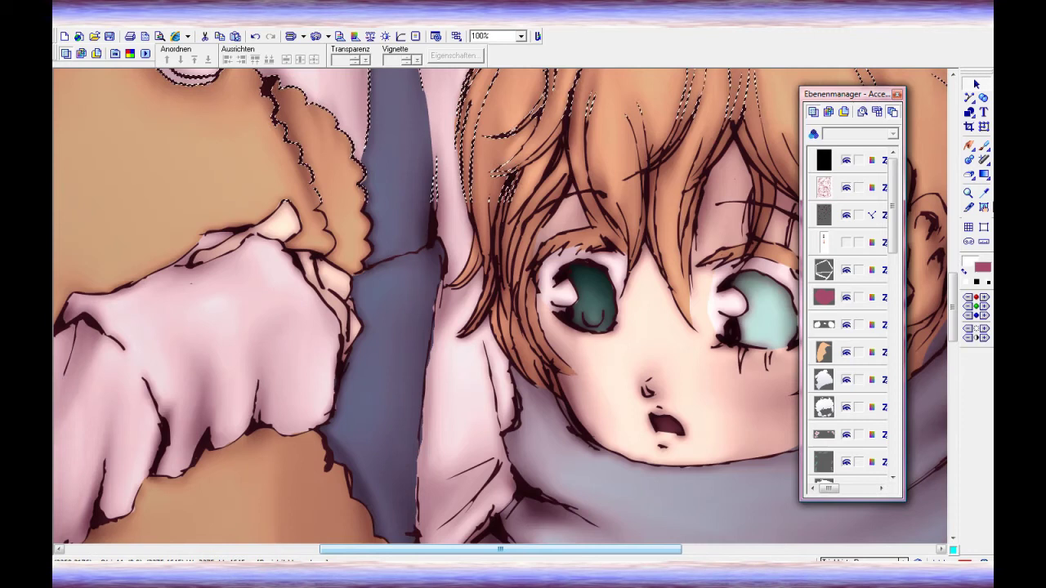
# - Recolour the line-art path object with a slightly brighter maroon
pyautogui.click(823, 215)
pyautogui.click(204, 60)
pyautogui.click(223, 66)
pyautogui.click(602, 175)
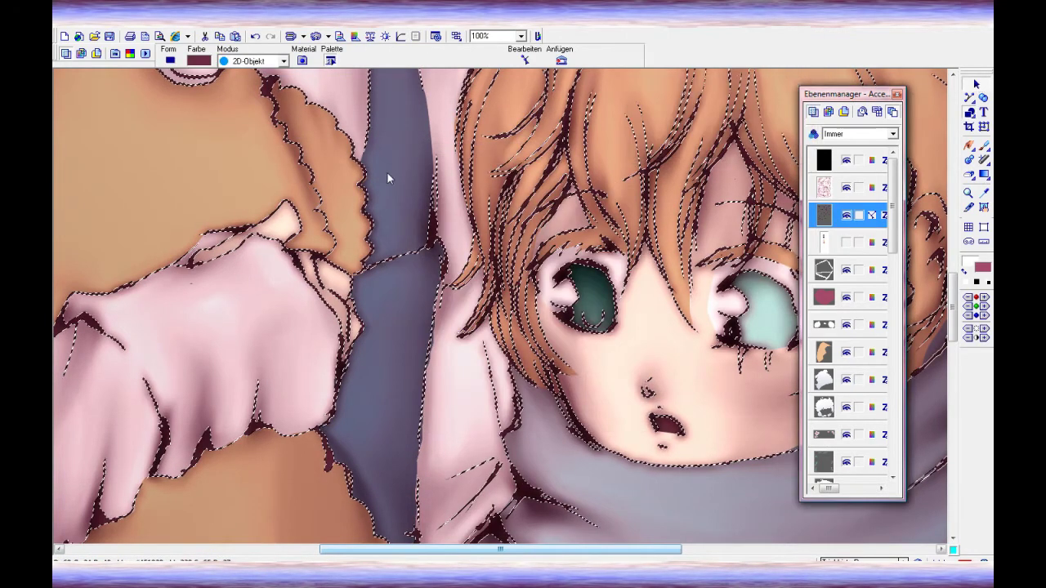
# - Select the boy's iris objects and paint soft white highlights along their lower edges, starting with a size 17 brush at 88 transparency
pyautogui.scroll(2, 643, 156)
pyautogui.scroll(-2, 643, 156)
pyautogui.scroll(-3, 849, 327)
pyautogui.click(824, 352)
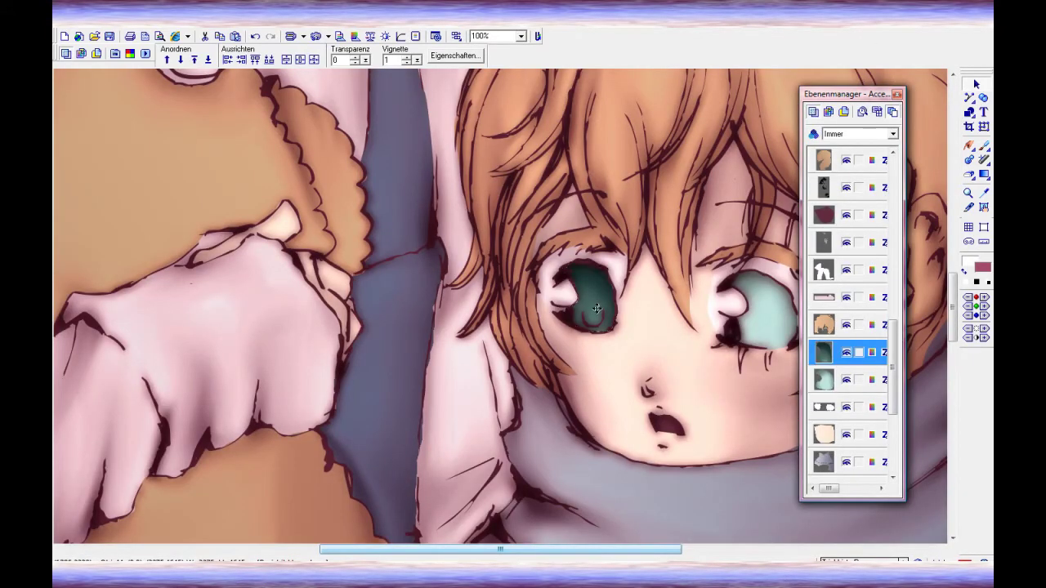
pyautogui.scroll(2, 597, 308)
pyautogui.moveTo(304, 253)
pyautogui.mouseDown()
pyautogui.moveTo(303, 327)
pyautogui.moveTo(304, 272)
pyautogui.mouseUp()
pyautogui.click(981, 267)
pyautogui.click(603, 175)
pyautogui.click(984, 145)
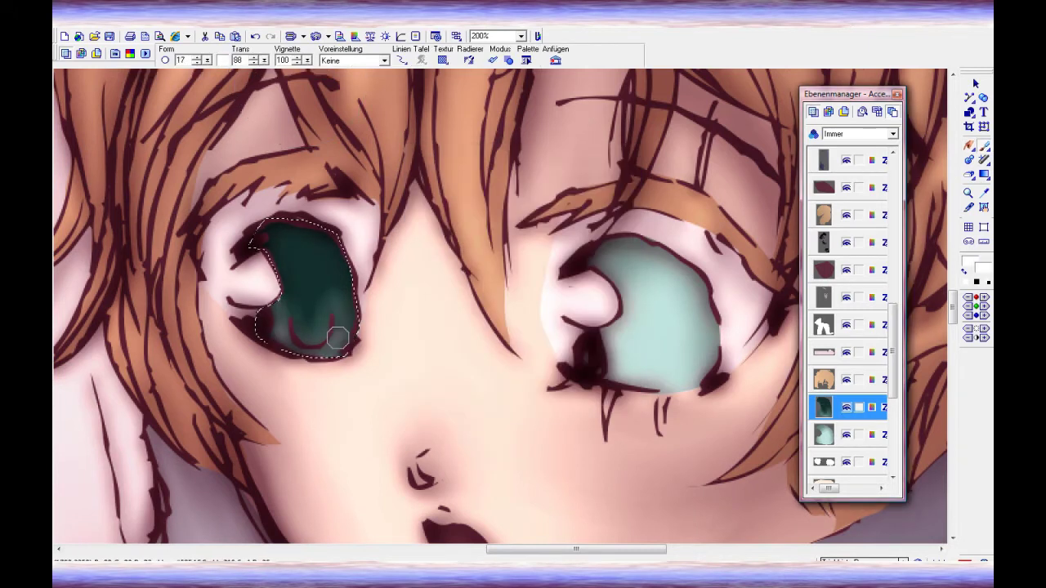
pyautogui.click(621, 390)
pyautogui.click(316, 316)
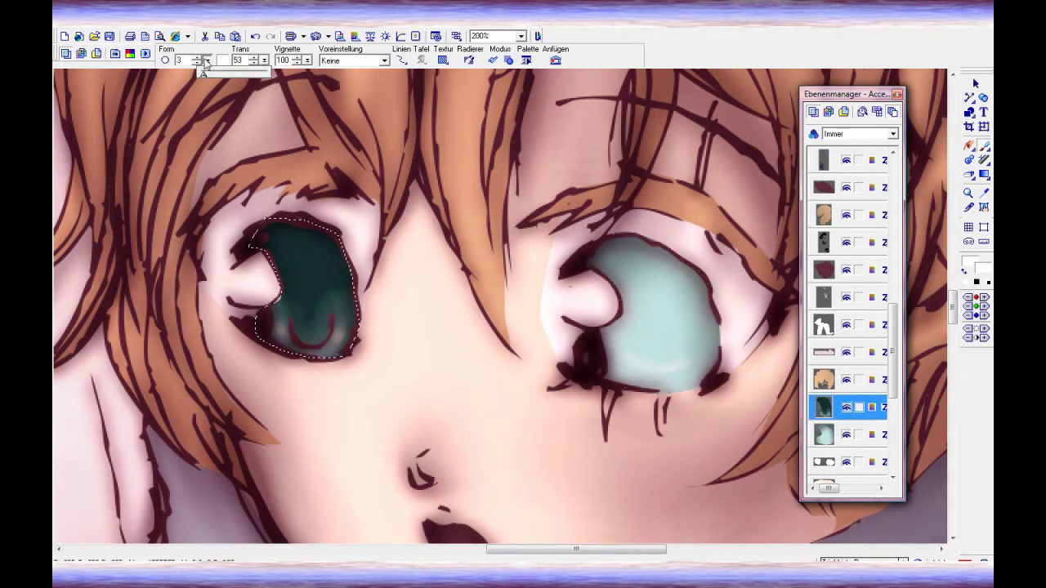
# - Select the curly-haired figure's dark iris object and retouch it with the size 27 smudge tool and a soft white brush at 86 transparency
pyautogui.click(986, 129)
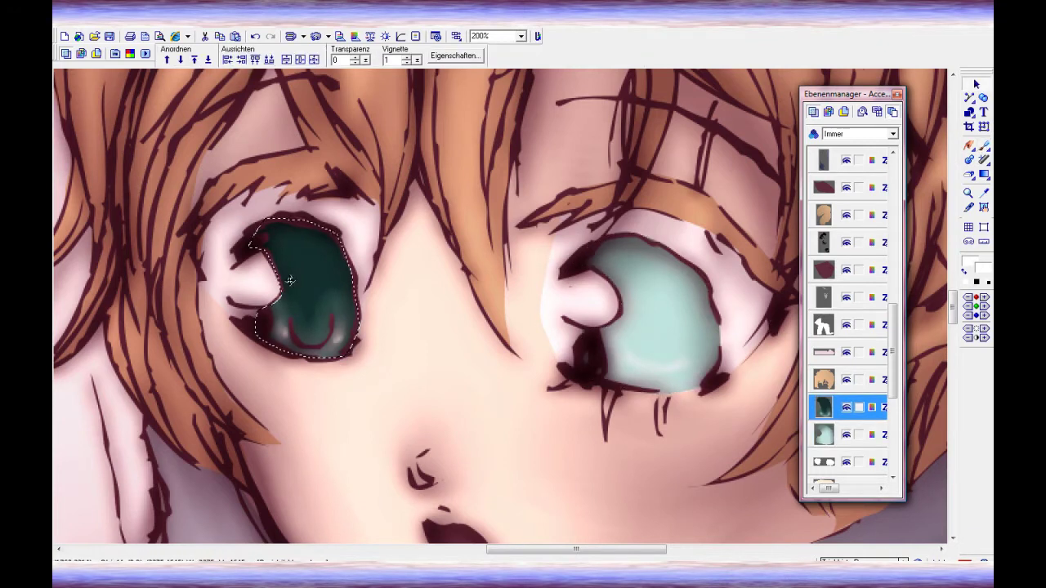
pyautogui.scroll(5, 850, 245)
pyautogui.moveTo(893, 250); pyautogui.dragTo(893, 294)
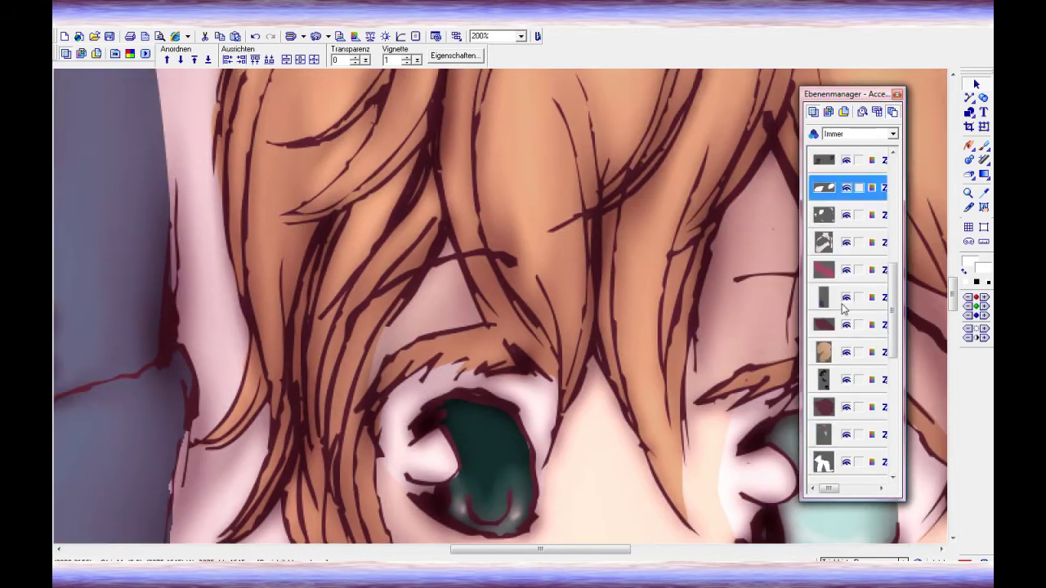
pyautogui.moveTo(540, 549); pyautogui.dragTo(468, 550)
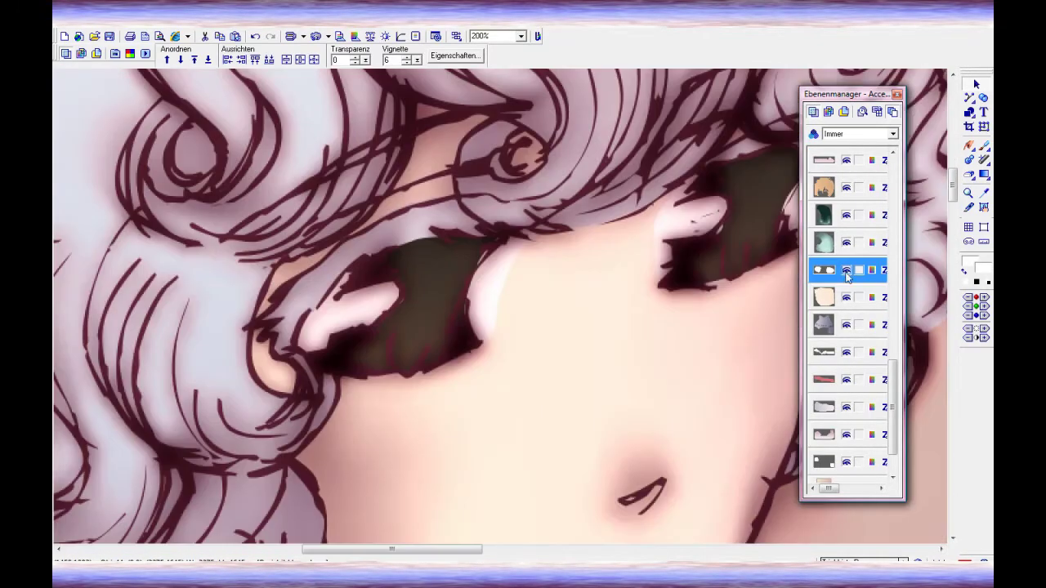
pyautogui.scroll(-2, 837, 261)
pyautogui.click(825, 406)
pyautogui.scroll(5, 842, 371)
pyautogui.click(825, 215)
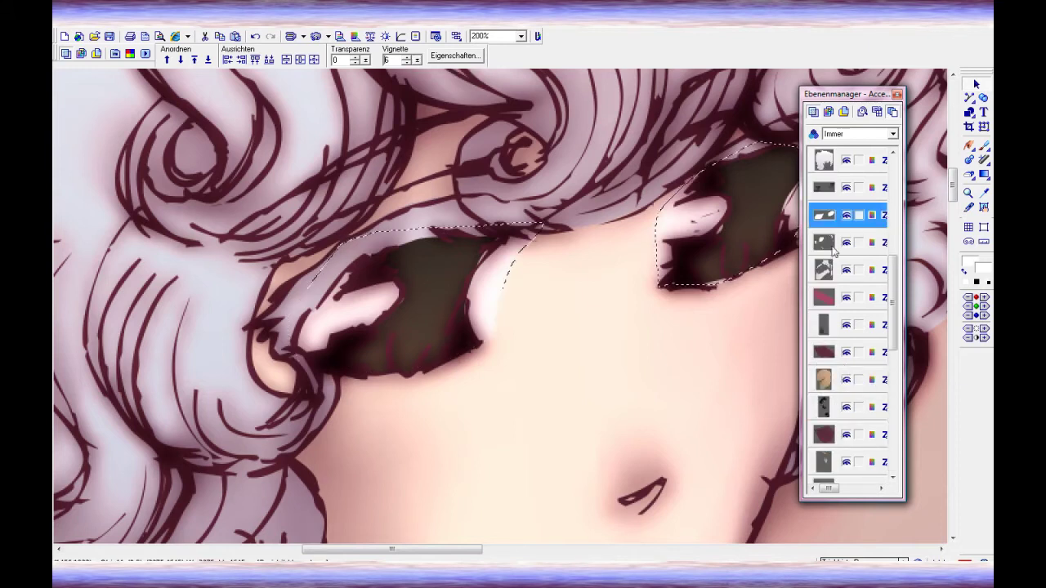
pyautogui.press('p')
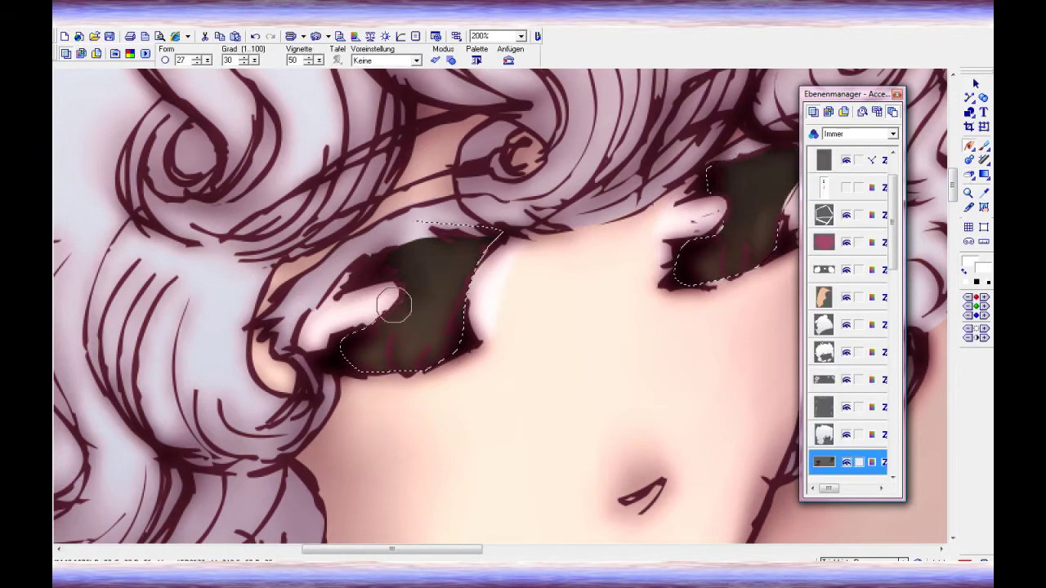
pyautogui.press('x')
pyautogui.moveTo(227, 64); pyautogui.dragTo(232, 64)
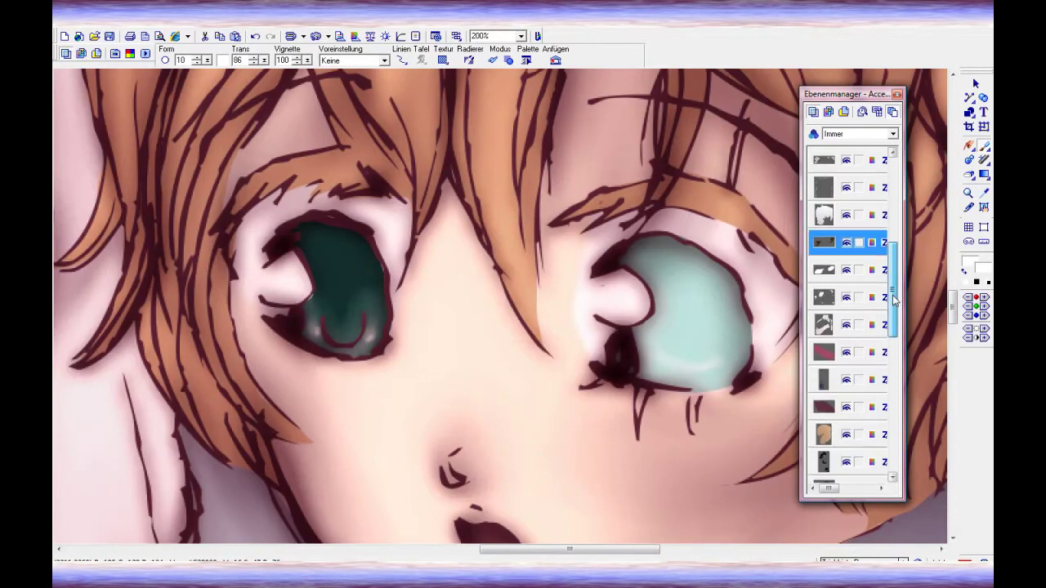
# - Select the boy's face skin object and shade it in a sampled dusty pink with a size 10 brush at 86 transparency
pyautogui.click(831, 245)
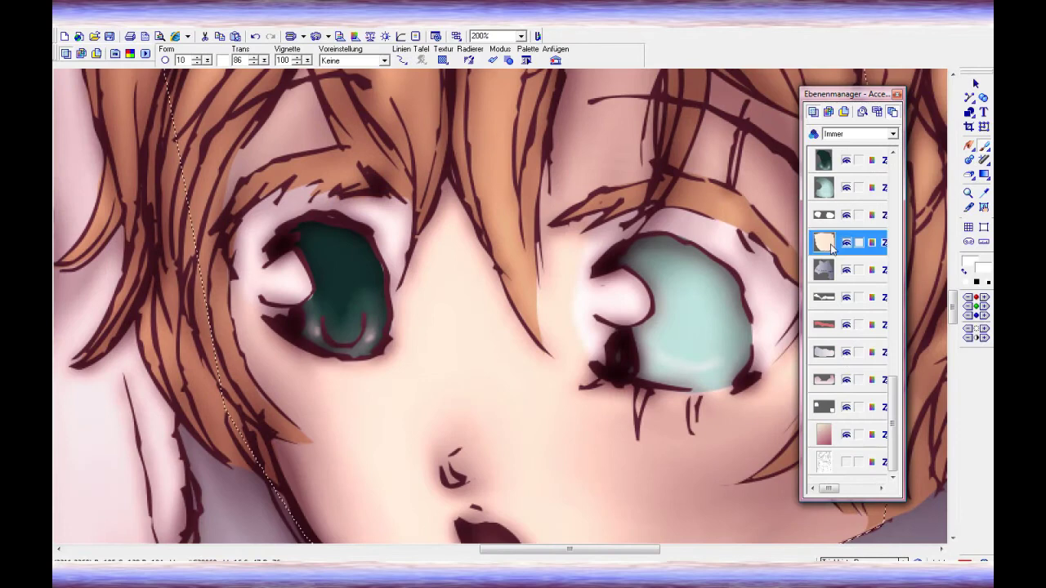
pyautogui.scroll(3, 735, 323)
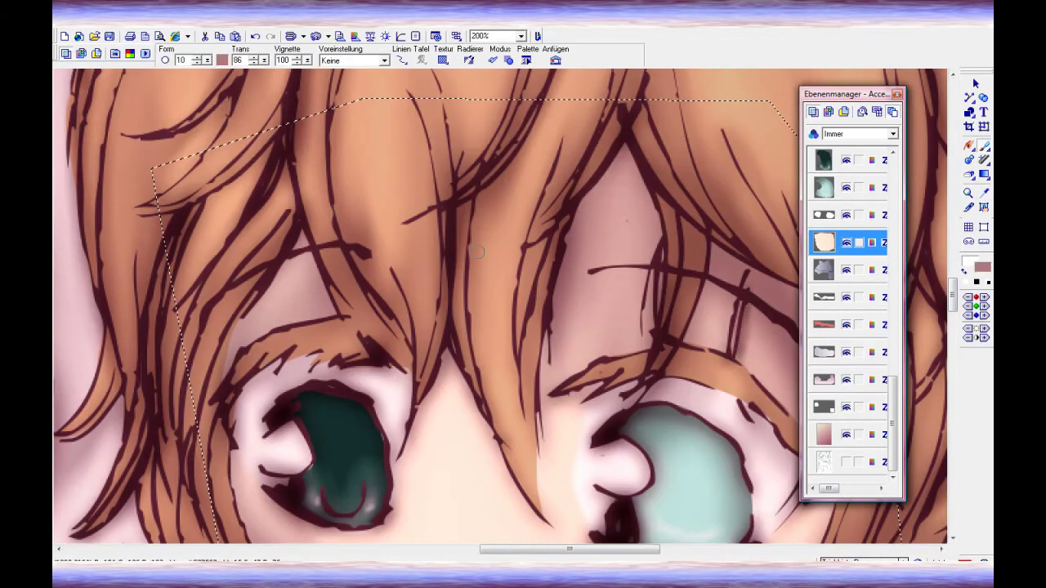
pyautogui.scroll(-3, 740, 296)
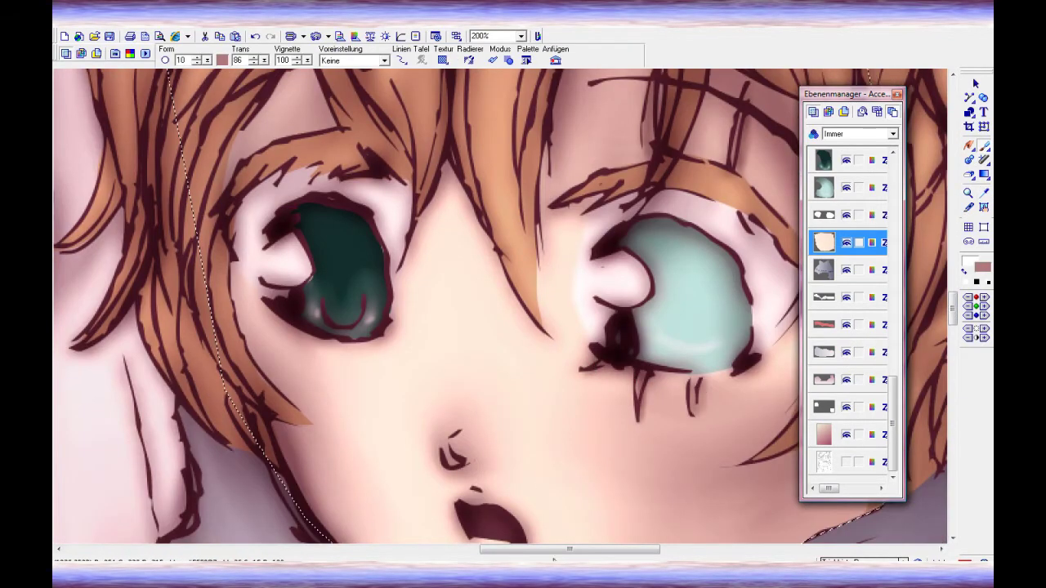
pyautogui.hscroll(5, 500, 312)
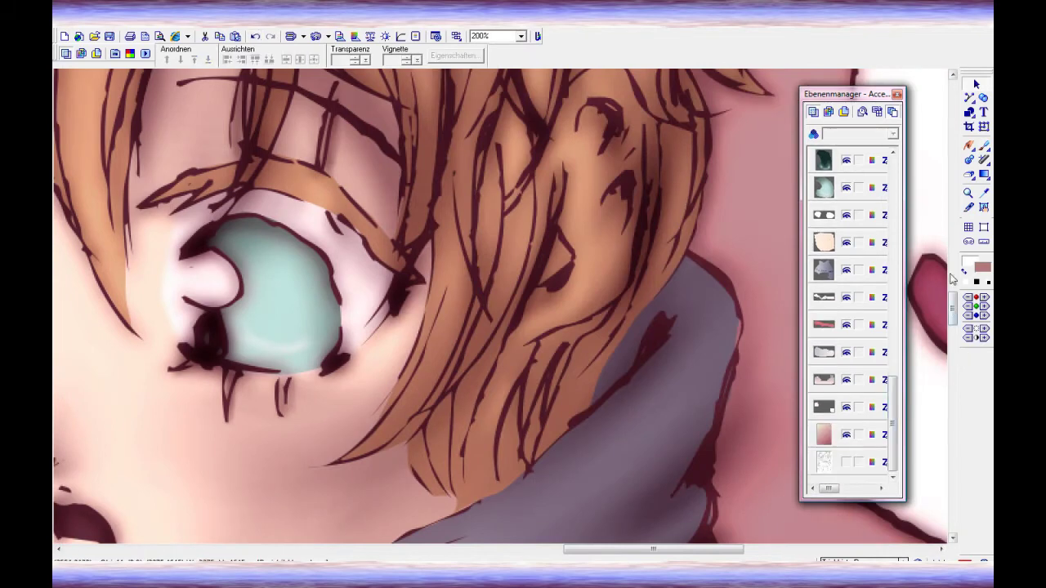
# - Lighten the black hair and clothing objects of the dark-haired figure in the speech bubbles to dark grey
pyautogui.scroll(-5, 950, 278)
pyautogui.scroll(5, 899, 276)
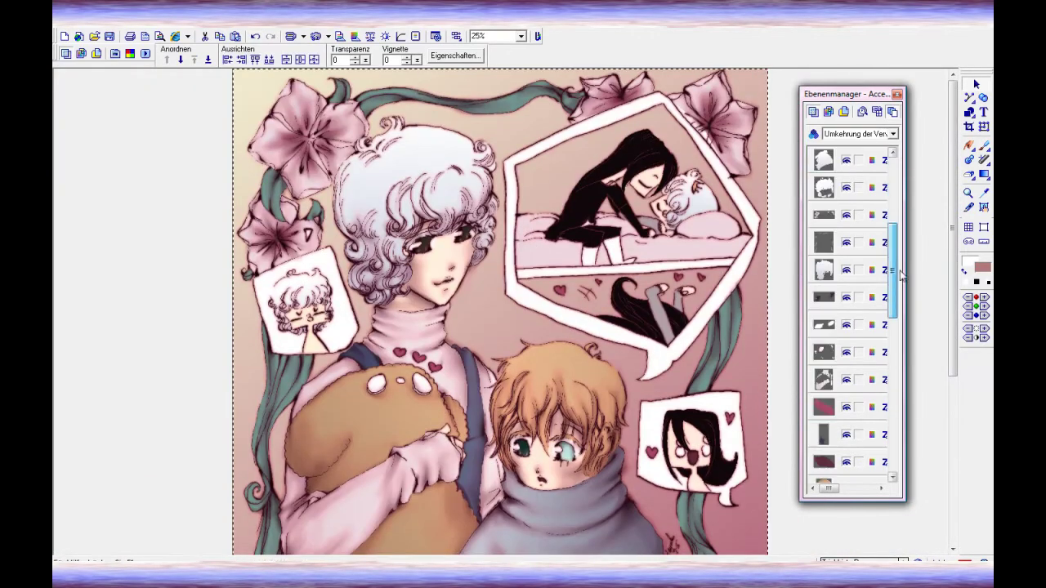
pyautogui.click(589, 188)
pyautogui.click(187, 36)
pyautogui.click(221, 60)
pyautogui.press('Return')
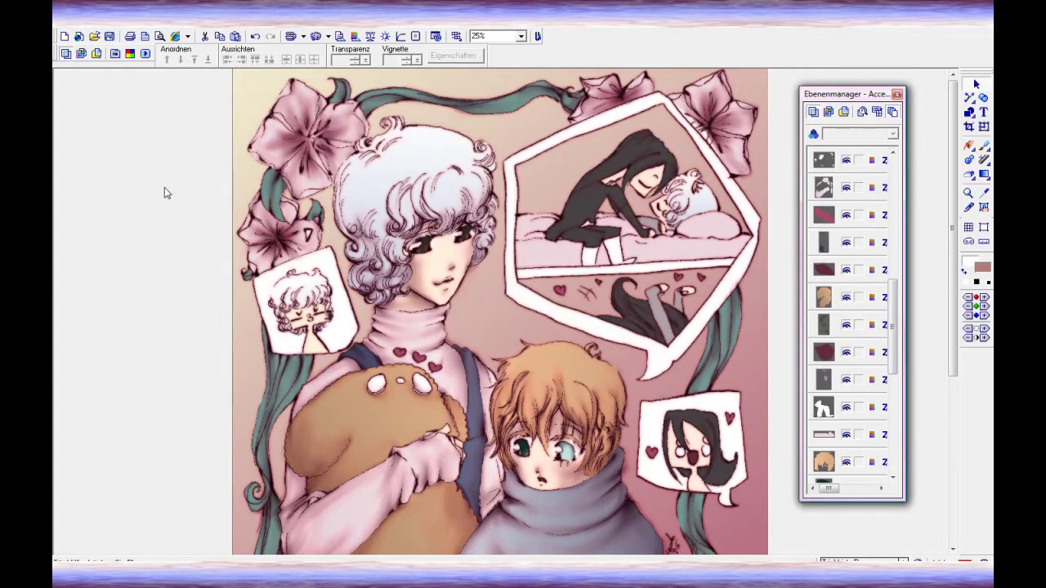
# - Paint soft white highlights on the upper flower's petals on the black top effect layer, using a size 71 brush at 87 transparency
pyautogui.click(849, 160)
pyautogui.click(849, 420)
pyautogui.click(982, 267)
pyautogui.click(429, 199)
pyautogui.click(604, 177)
pyautogui.scroll(4, 176, 321)
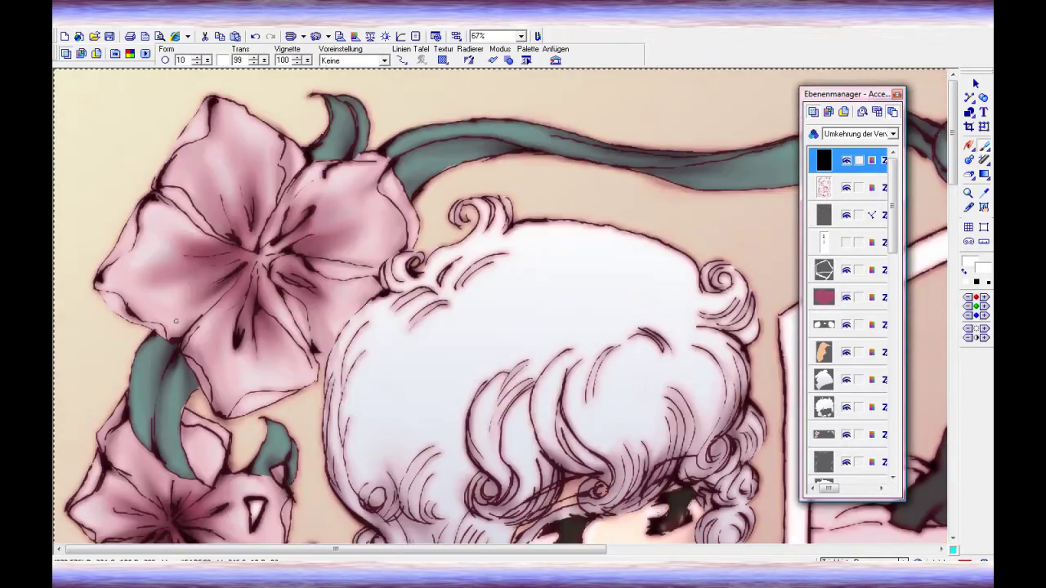
pyautogui.moveTo(209, 192)
pyautogui.mouseDown()
pyautogui.moveTo(249, 160)
pyautogui.moveTo(245, 205)
pyautogui.mouseUp()
pyautogui.moveTo(258, 155); pyautogui.dragTo(281, 204)
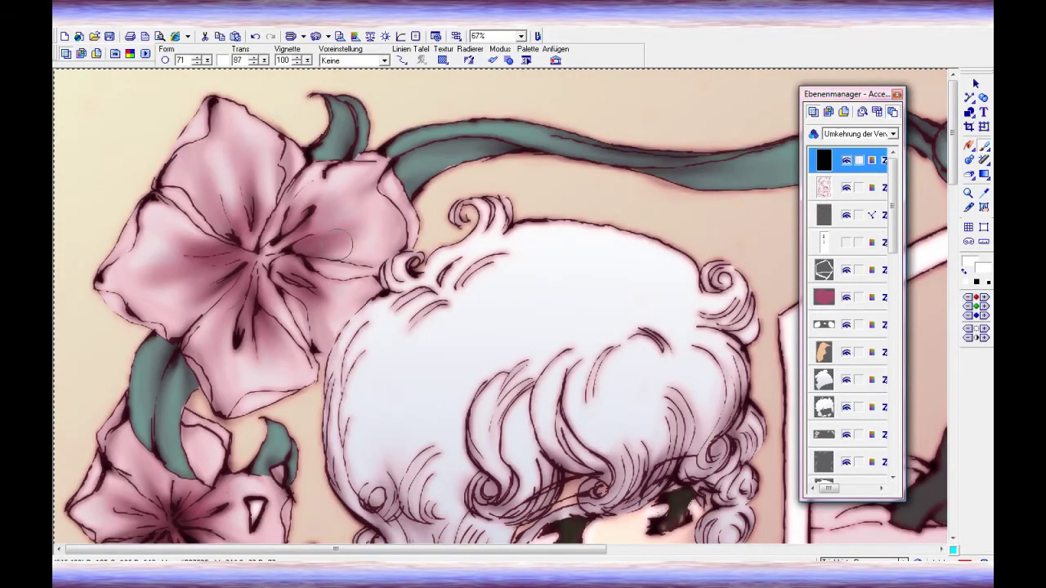
pyautogui.moveTo(336, 242); pyautogui.dragTo(358, 195)
pyautogui.scroll(-1, 143, 211)
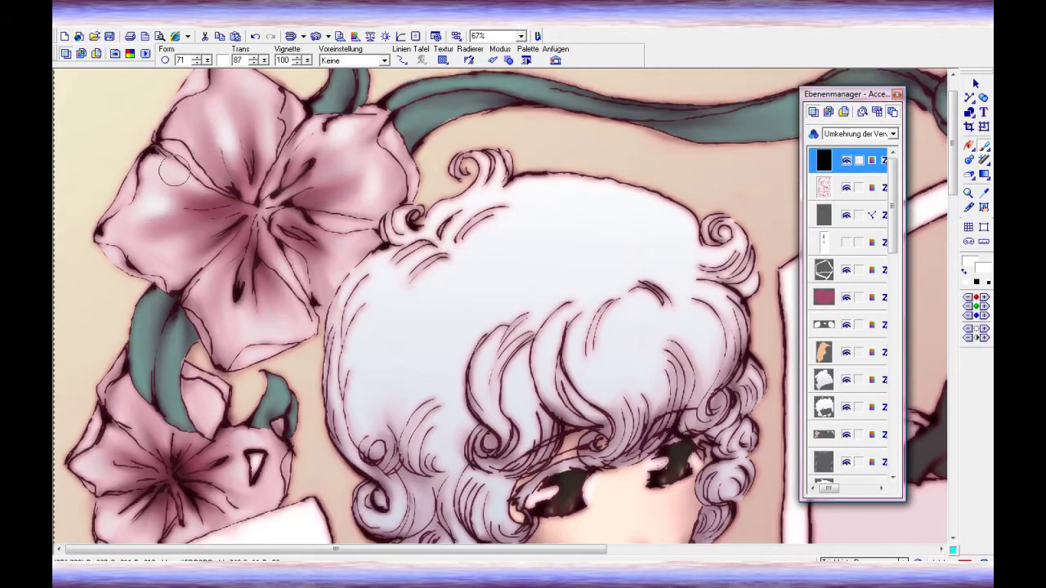
pyautogui.scroll(-1, 212, 245)
pyautogui.moveTo(346, 171); pyautogui.dragTo(342, 229)
pyautogui.scroll(-2, 344, 246)
pyautogui.click(825, 407)
pyautogui.moveTo(894, 228); pyautogui.dragTo(899, 310)
pyautogui.scroll(5, 898, 310)
pyautogui.click(825, 270)
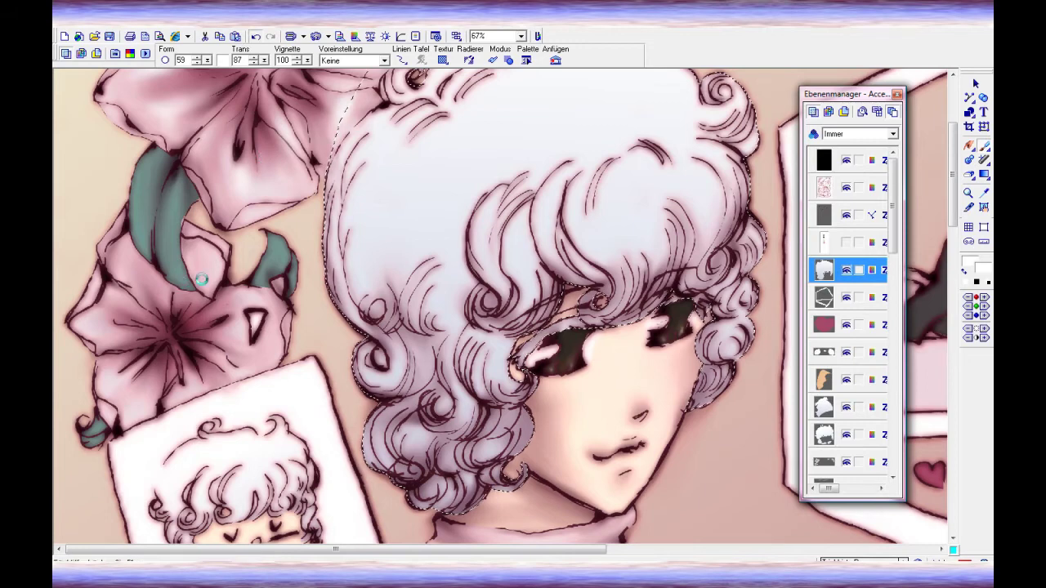
pyautogui.press('Delete')
# - Add soft white highlights to the lower flower and green leaf ribbons on the effect layer with a size 59 brush at 87 transparency
pyautogui.scroll(-3, 159, 163)
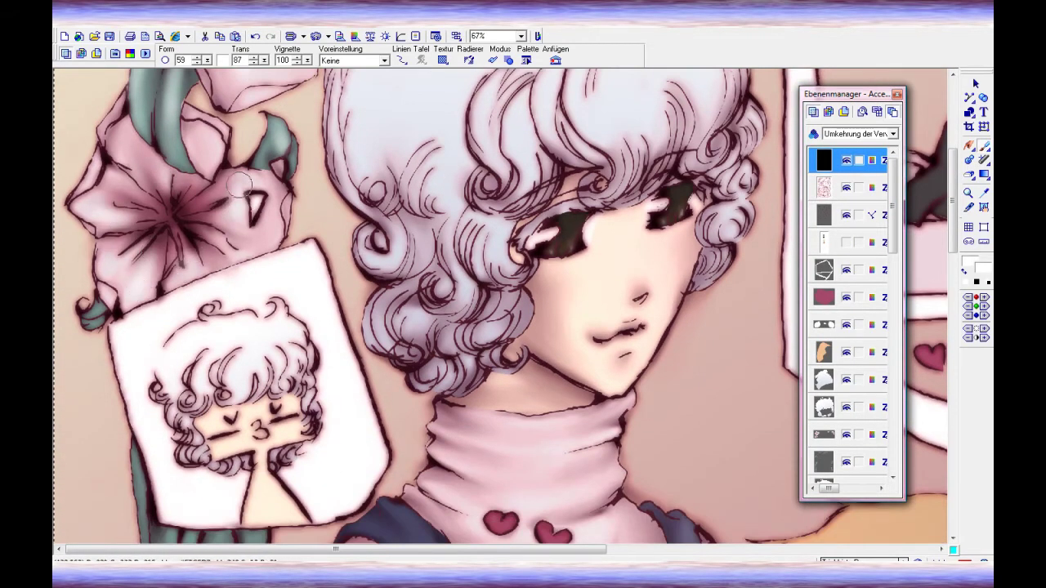
pyautogui.scroll(-9, 242, 186)
pyautogui.scroll(-4, 102, 313)
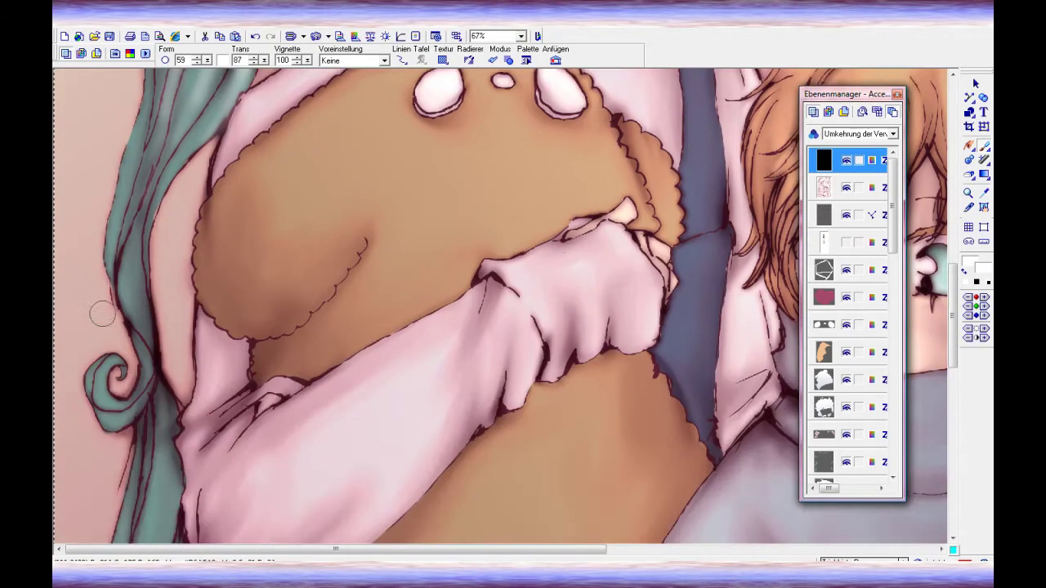
pyautogui.scroll(-5, 102, 313)
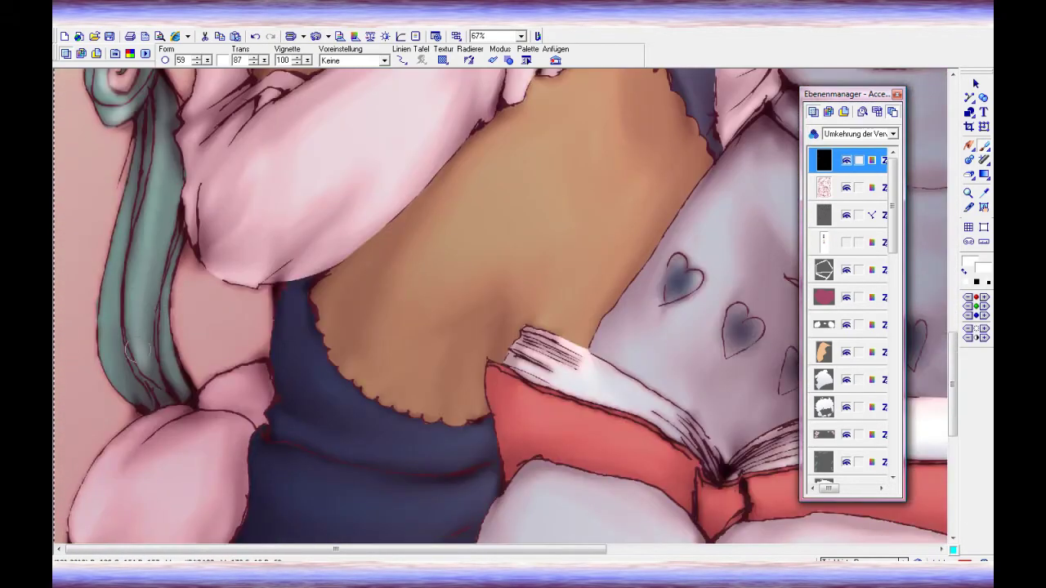
# - Brush white highlights onto the folds of the pink blanket with a size 100 brush at 87 transparency
pyautogui.scroll(-6, 82, 278)
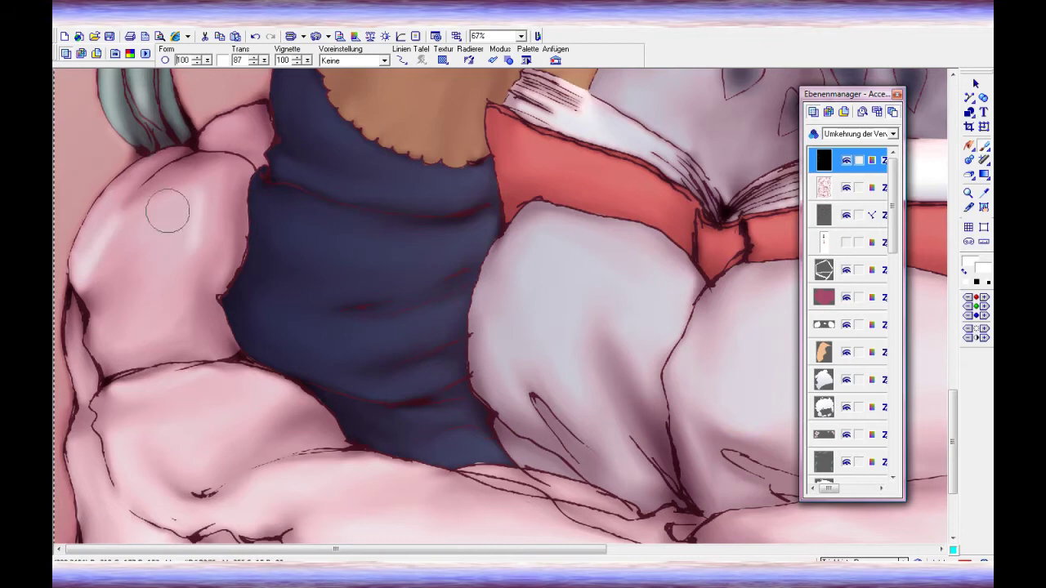
pyautogui.scroll(-6, 139, 261)
pyautogui.scroll(9, 163, 194)
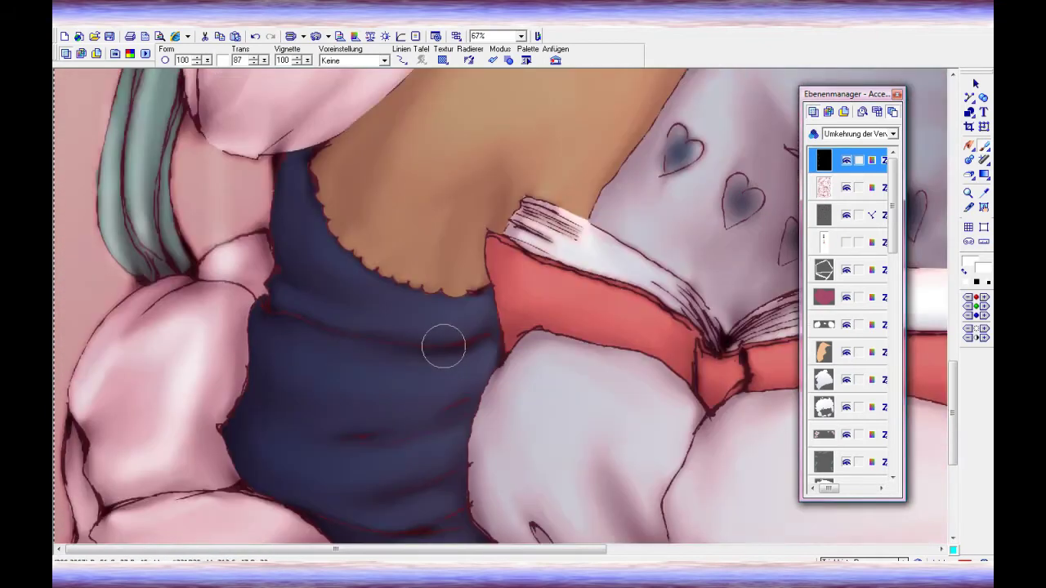
pyautogui.scroll(-6, 443, 346)
# - Highlight the curly-haired figure's face in soft white on the effect layer with a size 68 brush
pyautogui.scroll(14, 946, 233)
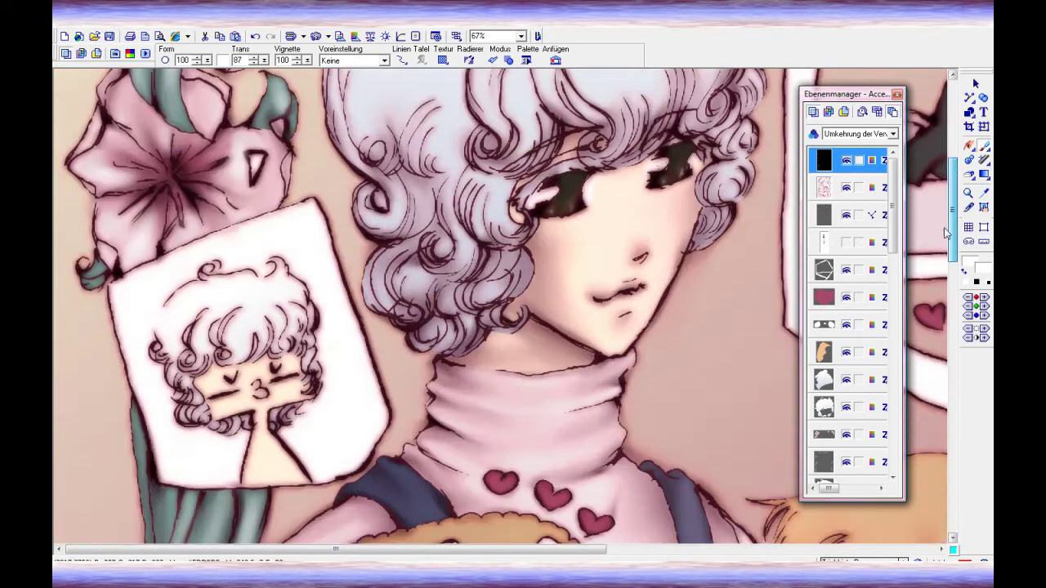
pyautogui.scroll(-2, 709, 257)
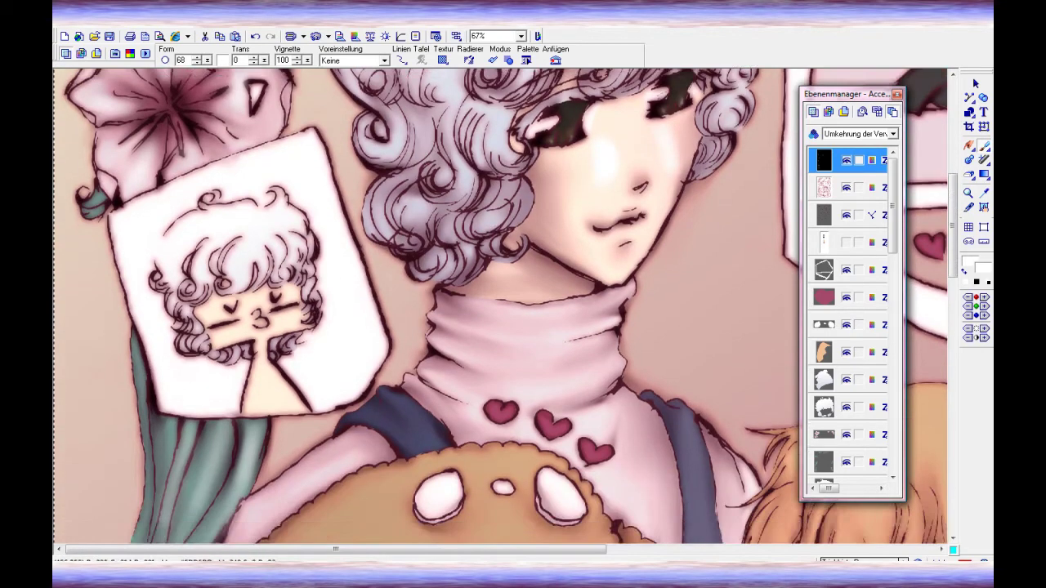
pyautogui.scroll(3, 490, 246)
pyautogui.scroll(3, 491, 245)
# - Brush over the curly hair on the effect layer at size 68 and 80 transparency to lighten its dark strand lines to grey
pyautogui.scroll(-1, 343, 280)
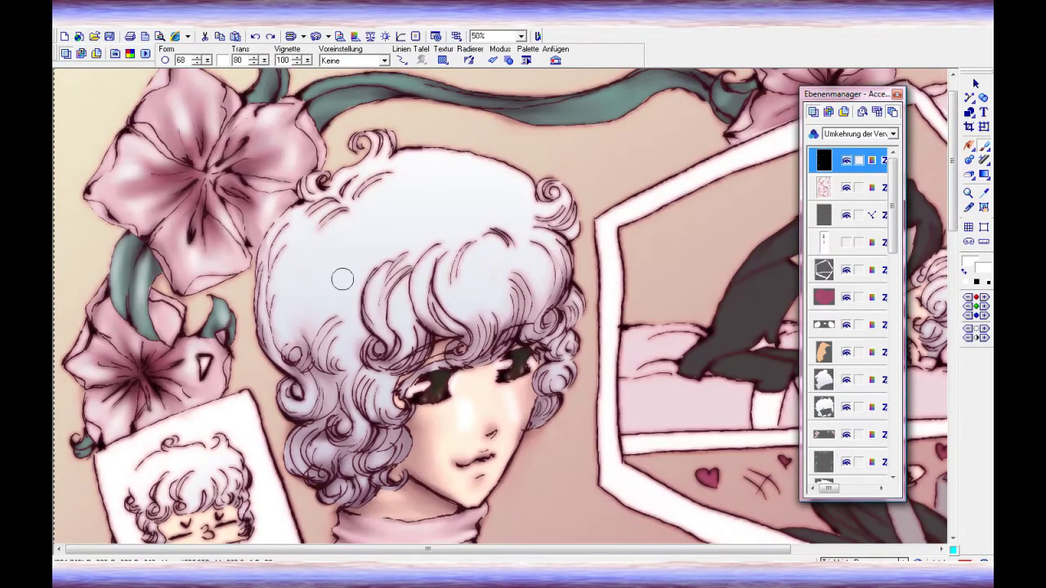
pyautogui.moveTo(488, 339); pyautogui.dragTo(527, 331)
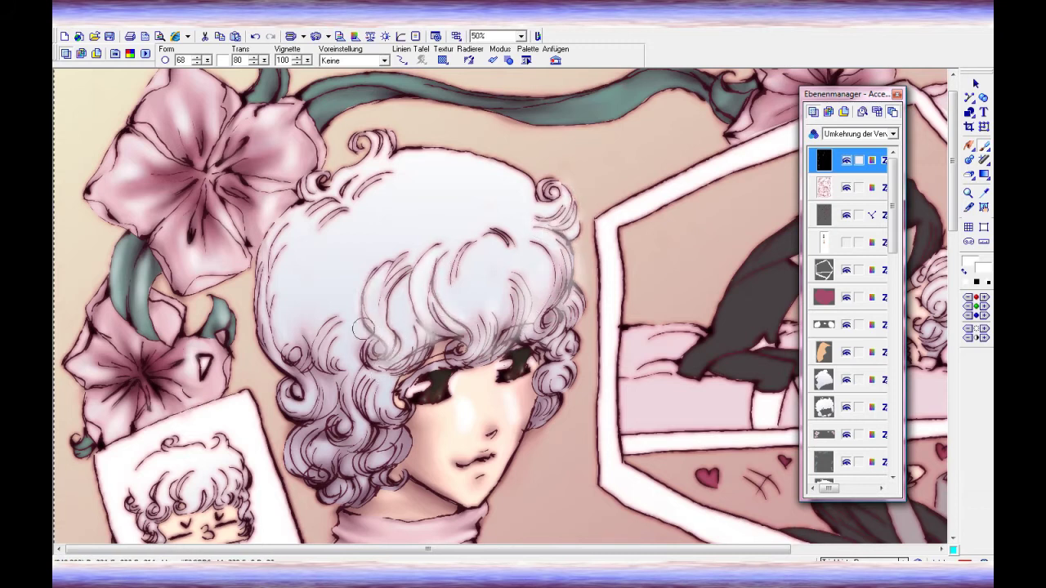
pyautogui.scroll(-1, 364, 328)
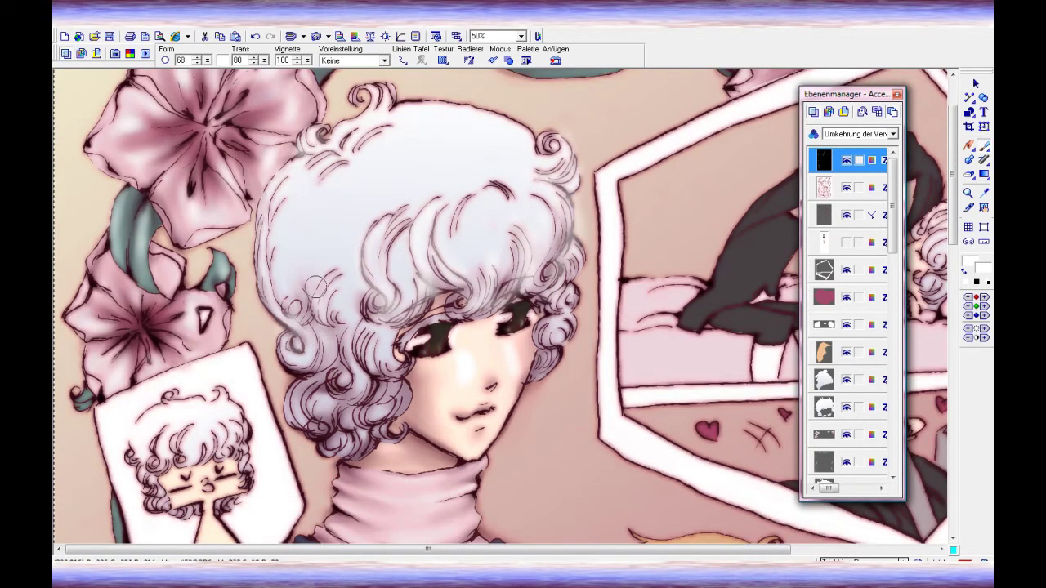
pyautogui.moveTo(315, 282); pyautogui.dragTo(317, 431)
pyautogui.moveTo(364, 384); pyautogui.dragTo(421, 433)
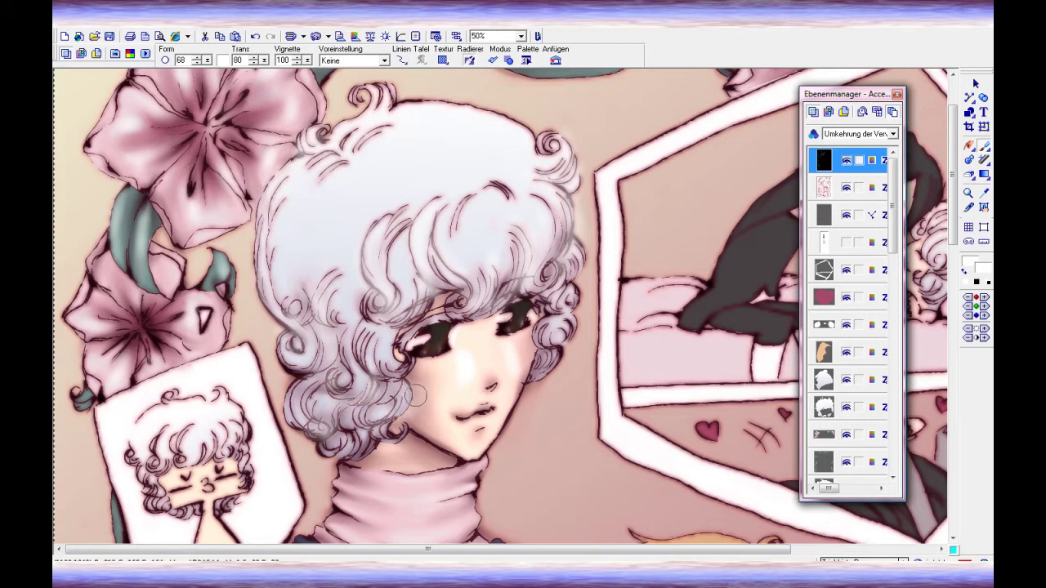
pyautogui.moveTo(323, 413); pyautogui.dragTo(371, 449)
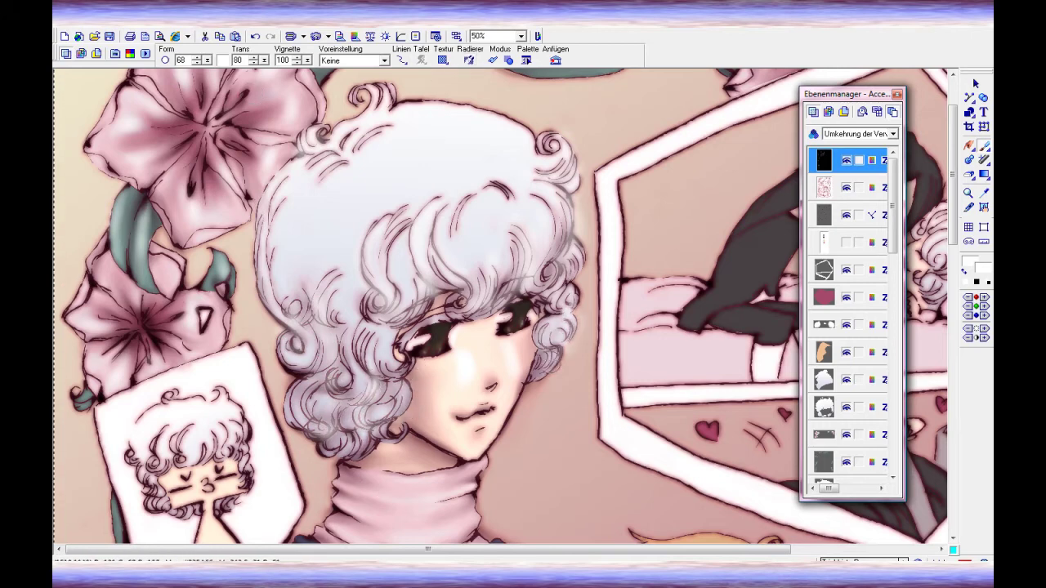
# - Brush soft white highlights onto the plush toy's head and the folds of the pink sleeve with a size 100 brush
pyautogui.scroll(-5, 421, 310)
pyautogui.scroll(-2, 439, 347)
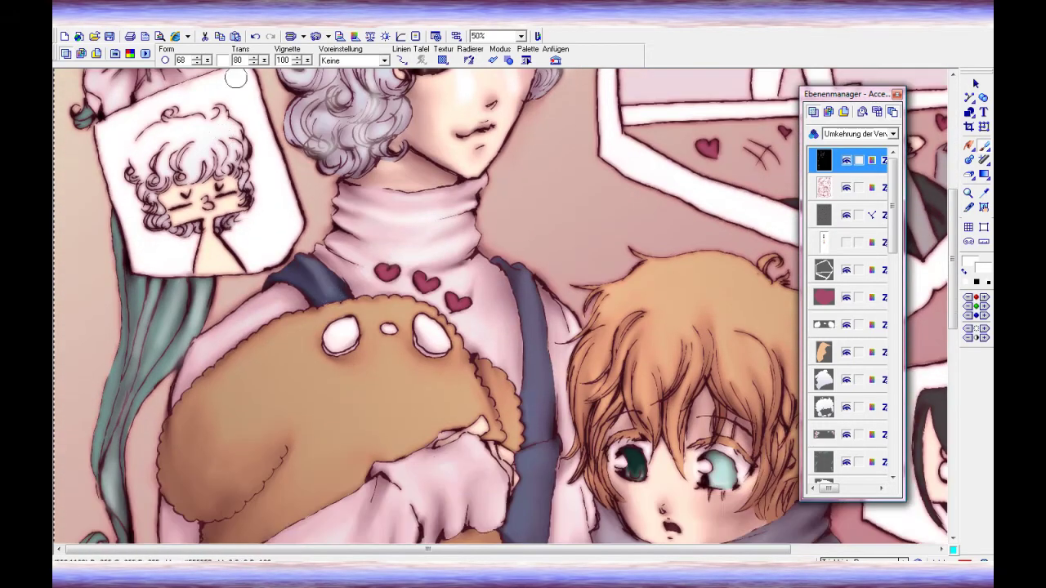
pyautogui.scroll(-2, 259, 309)
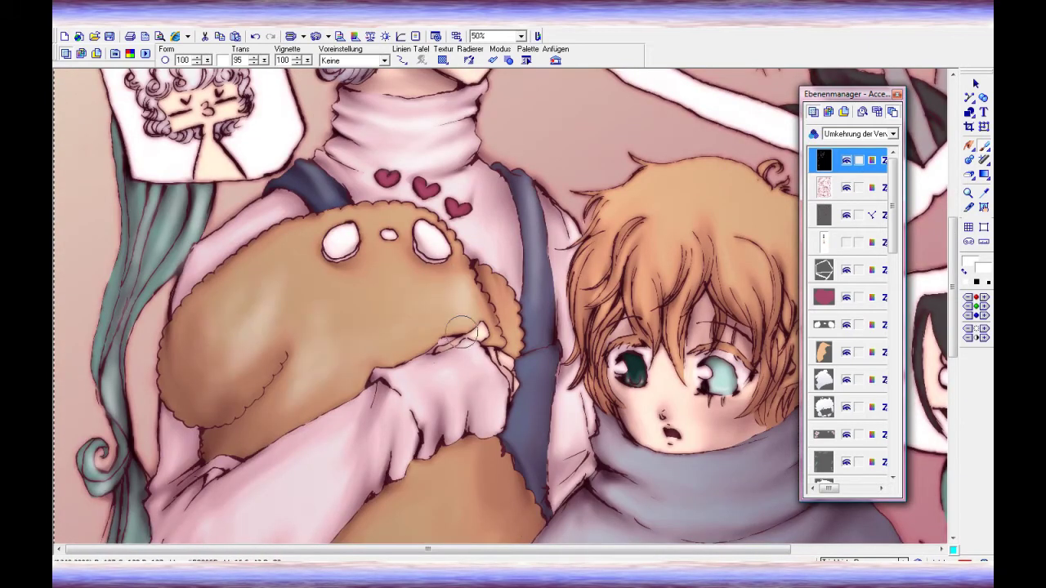
pyautogui.scroll(-4, 461, 331)
pyautogui.moveTo(208, 433); pyautogui.dragTo(318, 284)
pyautogui.moveTo(269, 423); pyautogui.dragTo(338, 282)
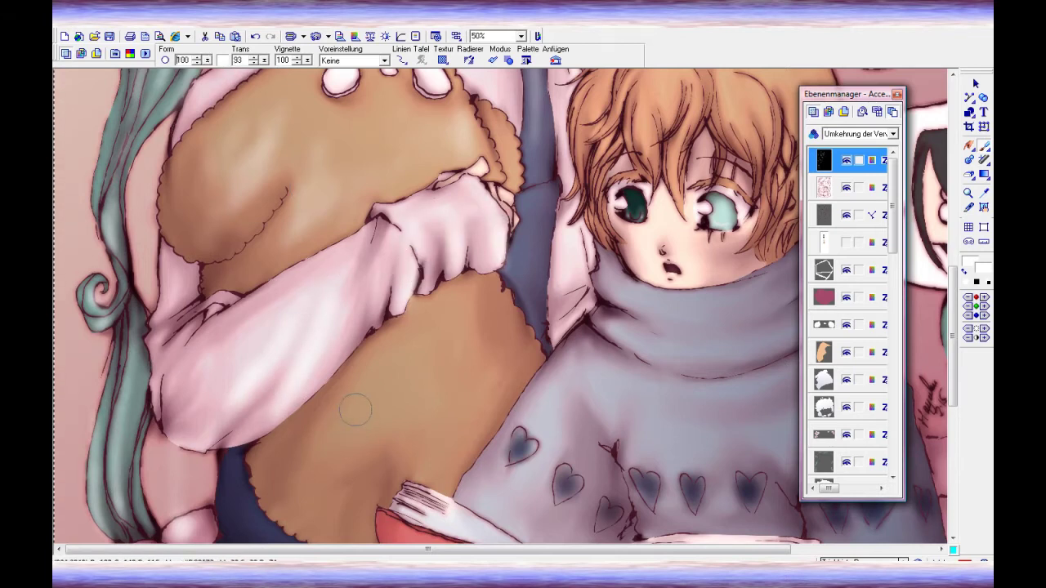
# - Lighten the plush toy's lower body below the sleeve with soft white strokes at size 100 and 93 transparency
pyautogui.moveTo(355, 409); pyautogui.dragTo(380, 356)
pyautogui.moveTo(473, 361); pyautogui.dragTo(460, 378)
pyautogui.scroll(-2, 460, 378)
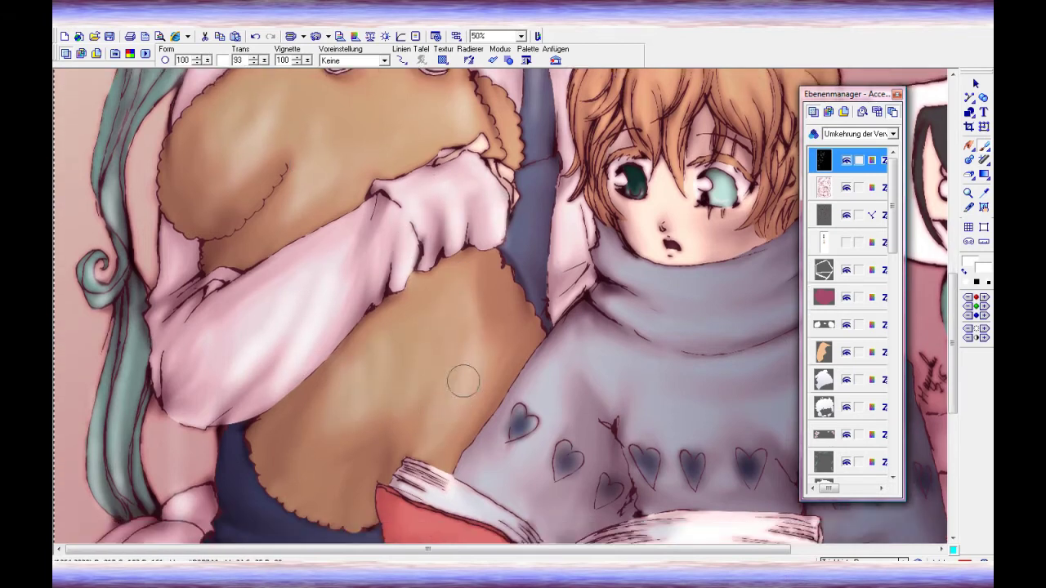
# - Highlight the dark blue trouser folds with a size 84 brush at 93 transparency, and retouch them at size 100 and degree 30
pyautogui.scroll(-2, 341, 362)
pyautogui.moveTo(229, 350); pyautogui.dragTo(341, 362)
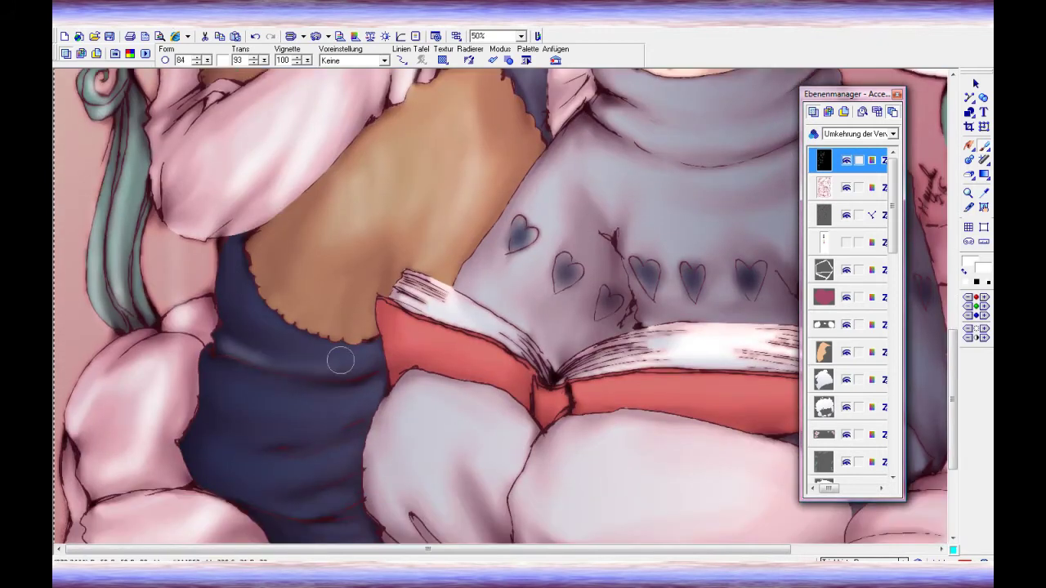
pyautogui.scroll(-2, 355, 324)
pyautogui.moveTo(355, 325)
pyautogui.mouseDown()
pyautogui.moveTo(254, 341)
pyautogui.moveTo(341, 422)
pyautogui.moveTo(360, 478)
pyautogui.mouseUp()
pyautogui.press('r')
pyautogui.moveTo(314, 296)
pyautogui.mouseDown()
pyautogui.moveTo(230, 338)
pyautogui.moveTo(269, 398)
pyautogui.moveTo(224, 378)
pyautogui.moveTo(303, 469)
pyautogui.mouseUp()
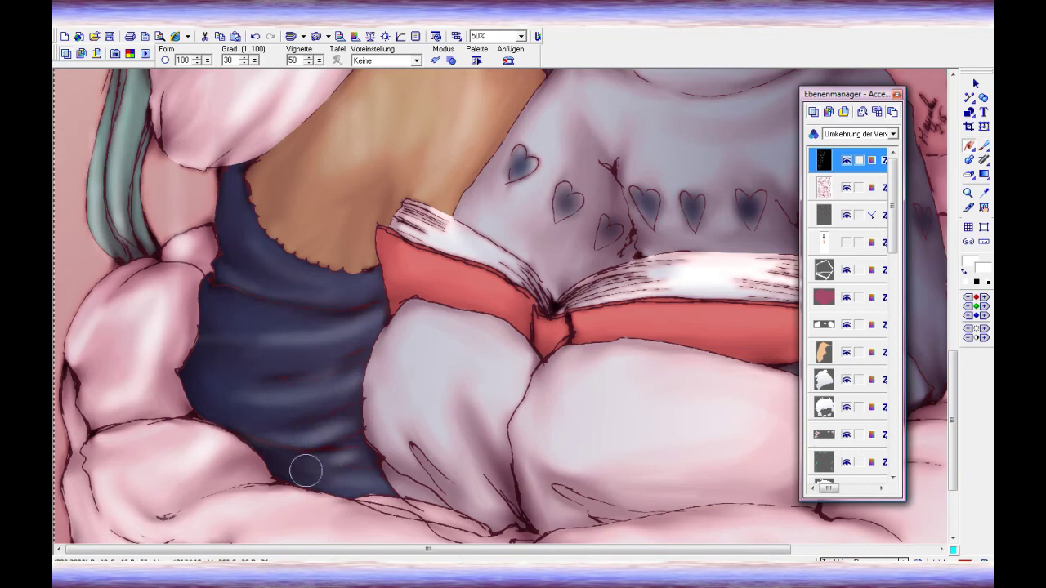
# - Brush white highlights along the green ribbon above the curly-haired figure at size 49 and 93 transparency
pyautogui.scroll(10, 303, 469)
pyautogui.hscroll(3, 303, 469)
pyautogui.click(983, 146)
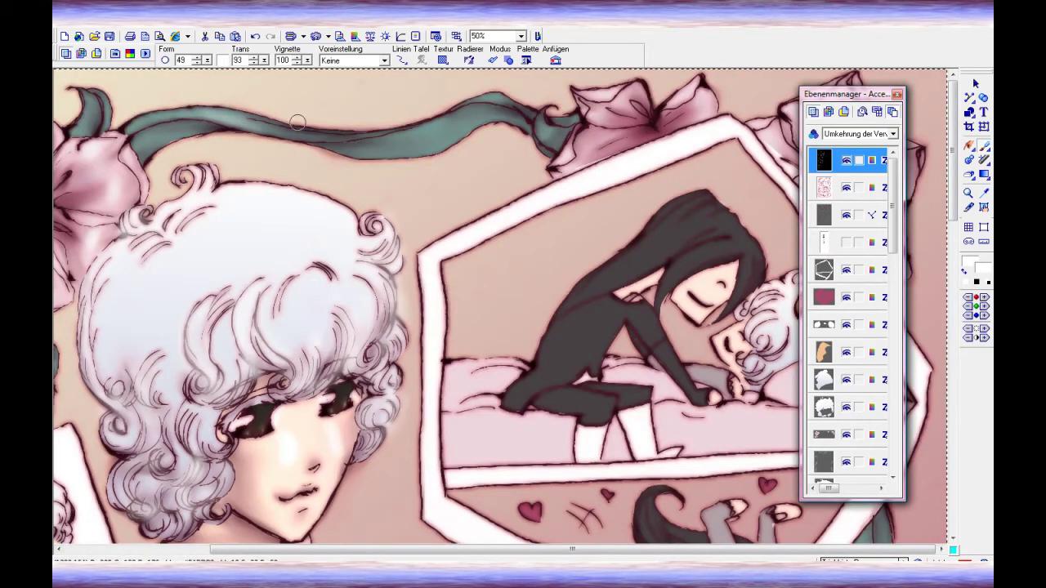
pyautogui.moveTo(331, 145); pyautogui.dragTo(442, 135)
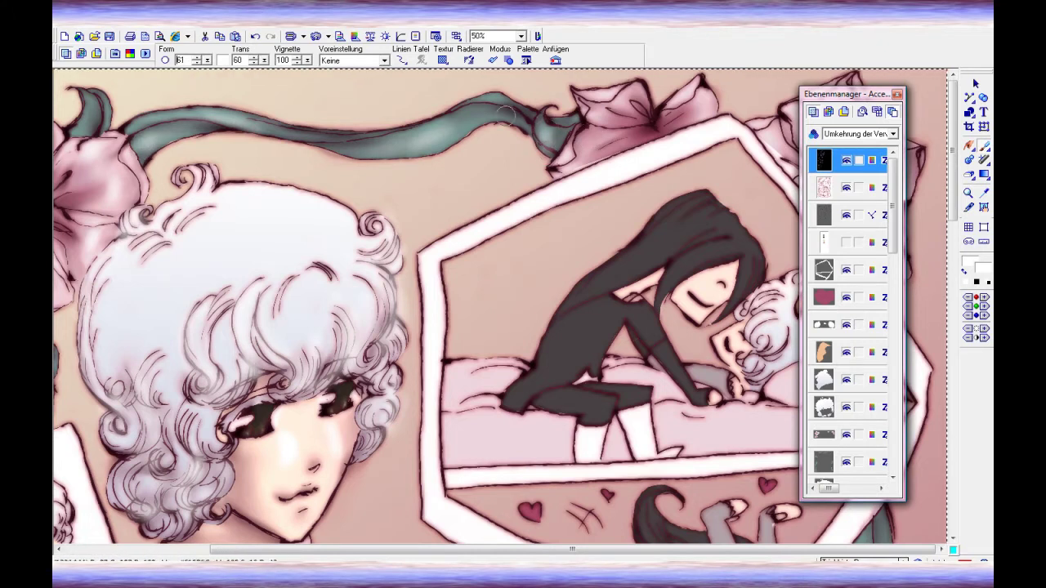
# - Move the large white speech-bubble frame object further down the layer stack
pyautogui.moveTo(850, 94); pyautogui.dragTo(343, 87)
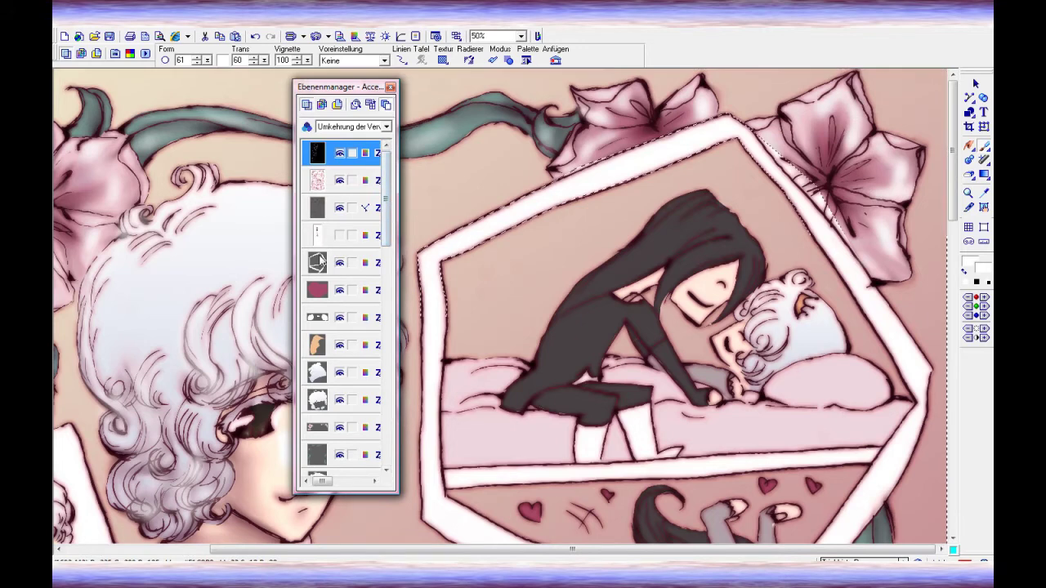
pyautogui.scroll(-5, 351, 408)
pyautogui.click(327, 454)
pyautogui.scroll(-10, 783, 208)
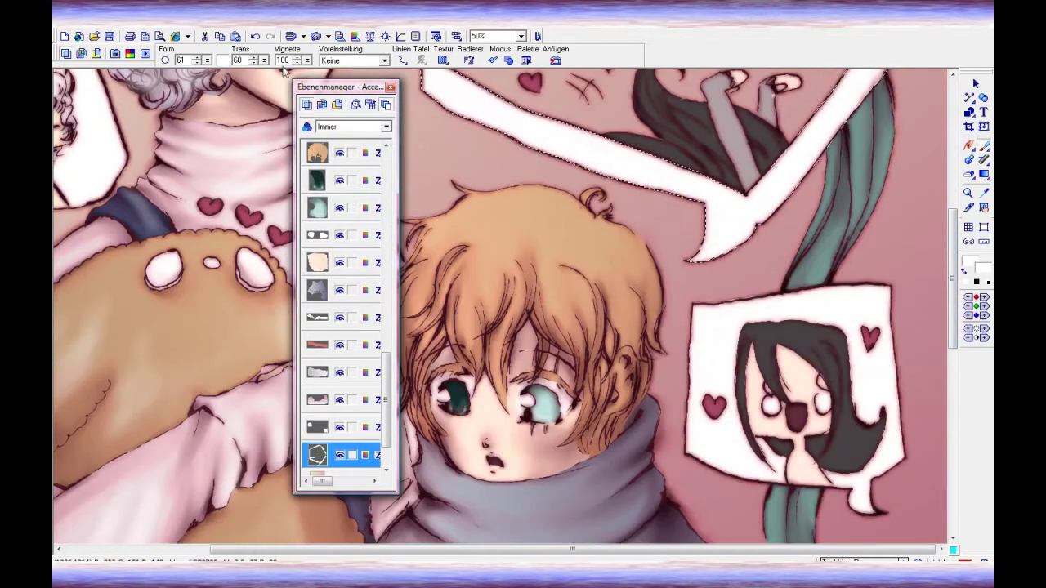
# - On the effect layer, highlight the green ribbons beside the speech bubbles at size 61 and the nearby pink blanket folds at size 100, both at 87 transparency
pyautogui.click(848, 139)
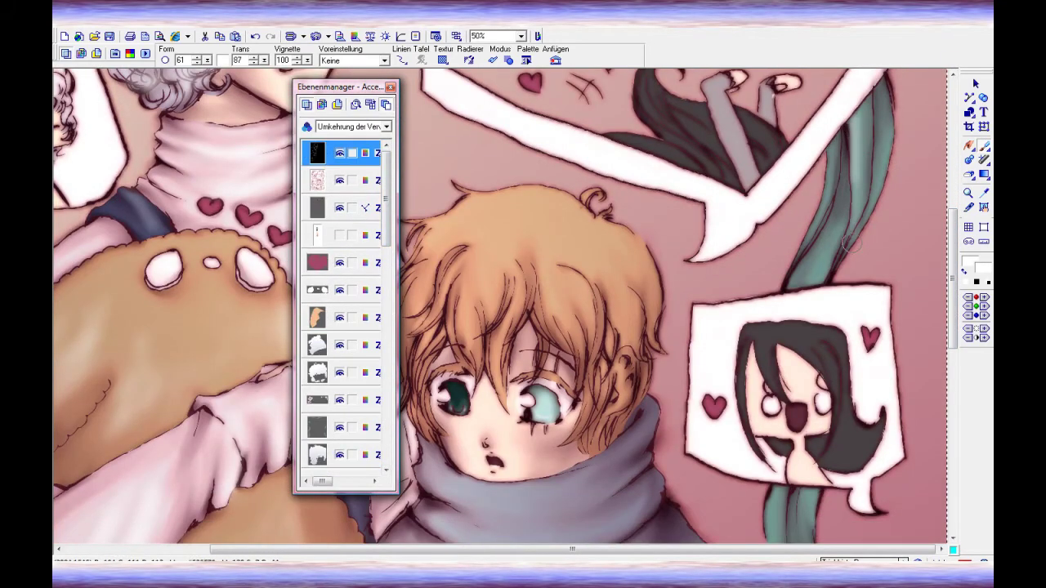
pyautogui.scroll(-6, 844, 193)
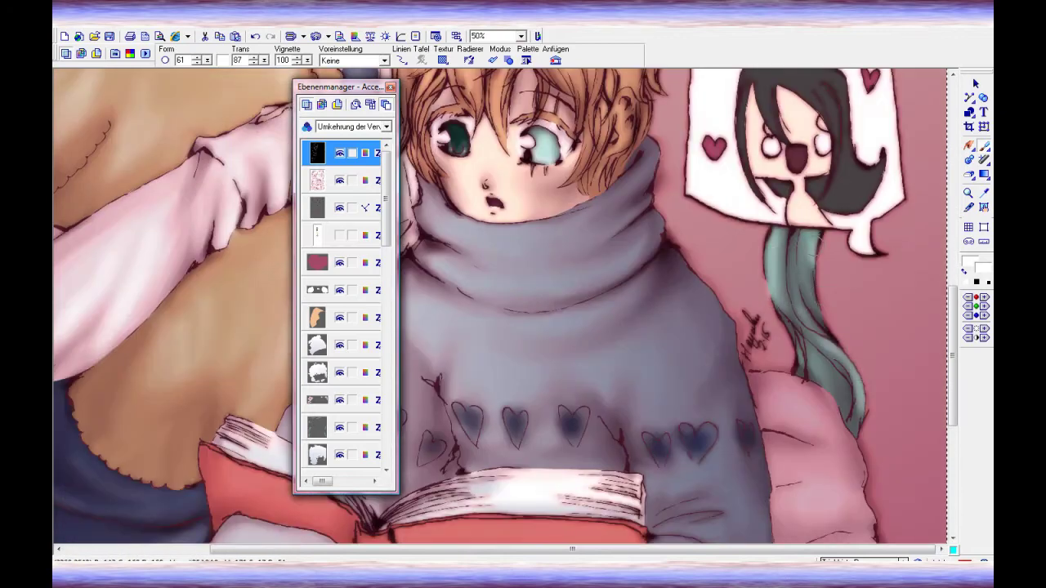
pyautogui.scroll(-5, 813, 343)
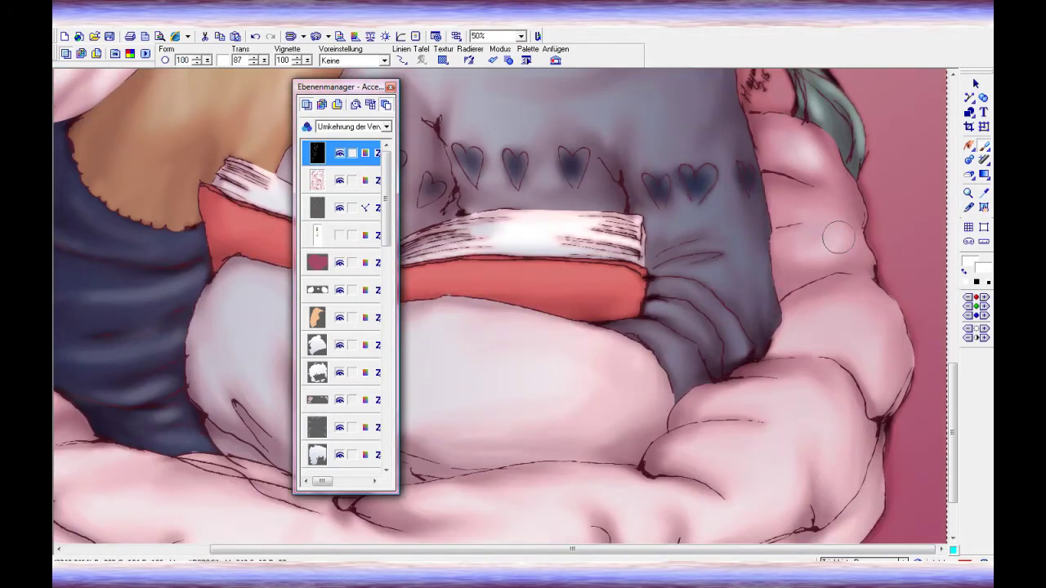
pyautogui.scroll(-2, 814, 310)
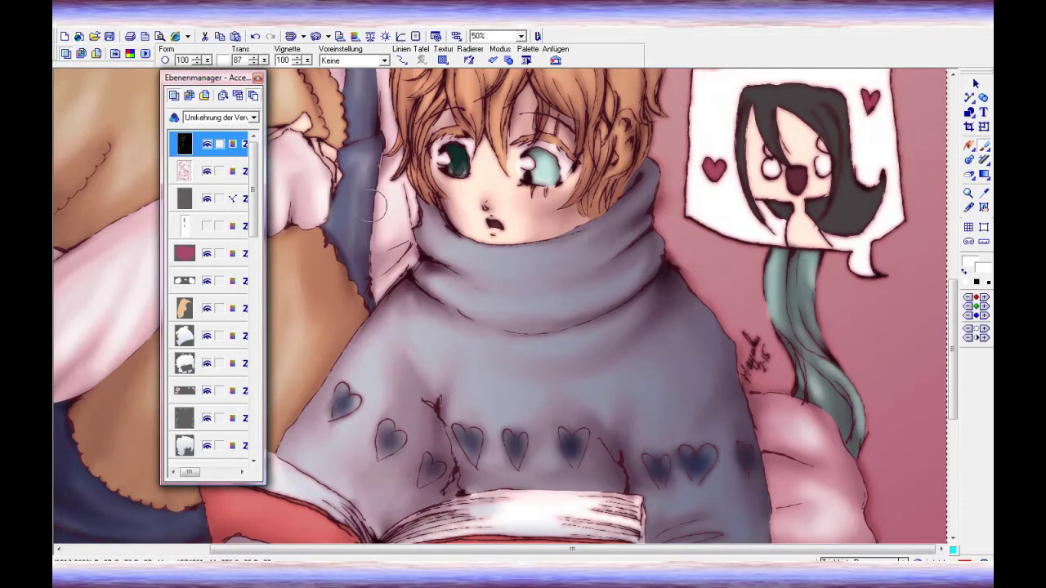
# - Brush white highlights onto the grey sweater's collar, chest and sleeve folds at size 100 and 87 transparency
pyautogui.scroll(-1, 474, 304)
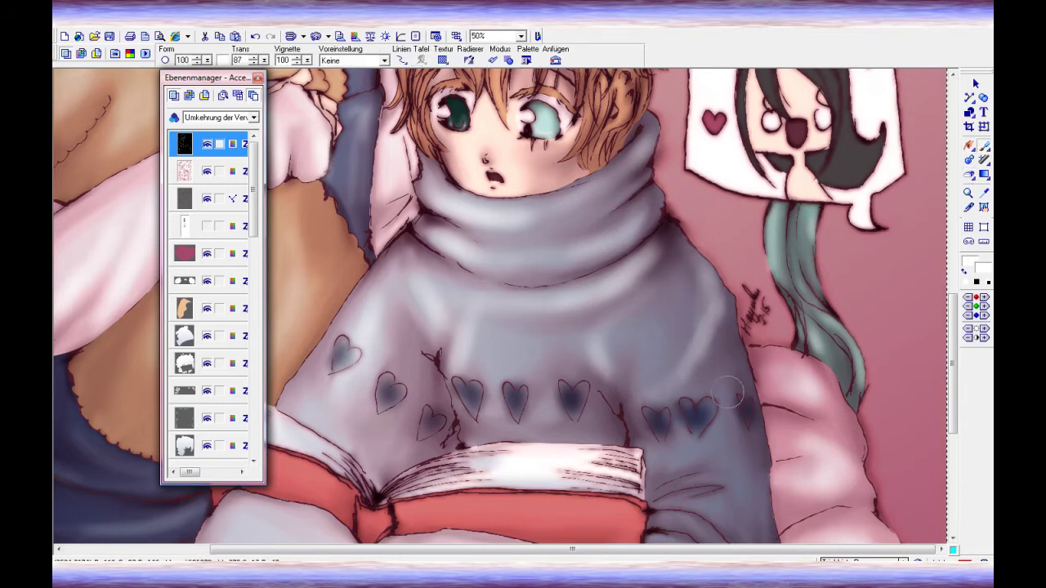
pyautogui.scroll(-1, 711, 343)
pyautogui.scroll(-1, 715, 474)
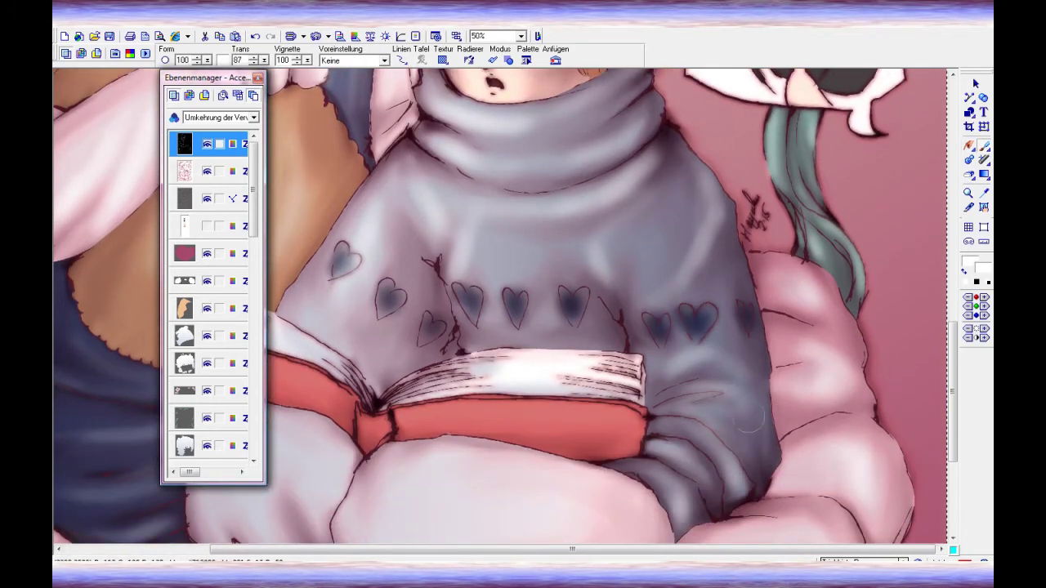
pyautogui.scroll(-4, 531, 425)
# - Add soft white highlights to the red book cover with a size 100 brush at 87 transparency
pyautogui.moveTo(204, 78); pyautogui.dragTo(122, 79)
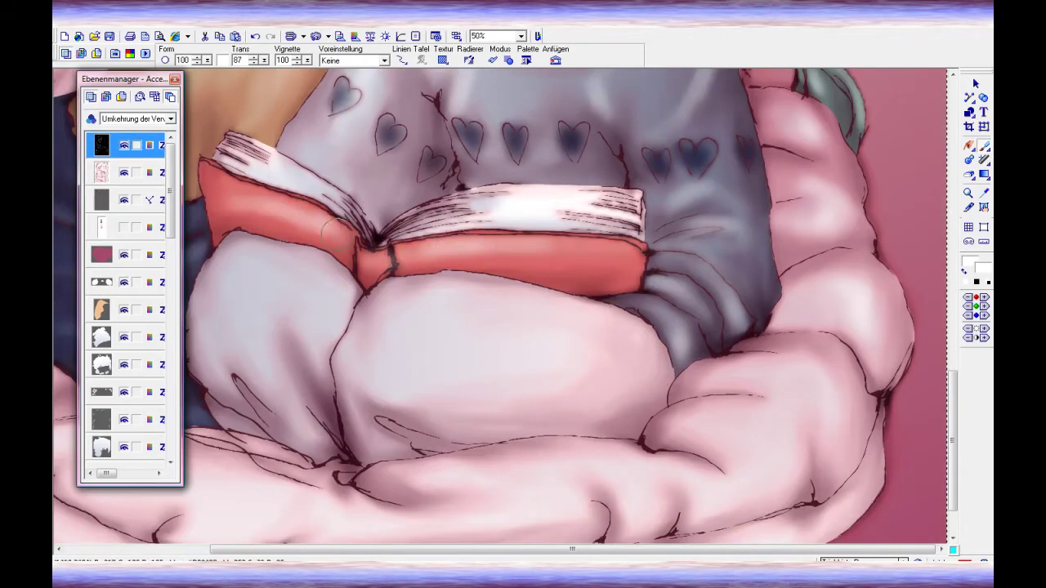
pyautogui.scroll(-3, 352, 245)
pyautogui.scroll(1, 789, 238)
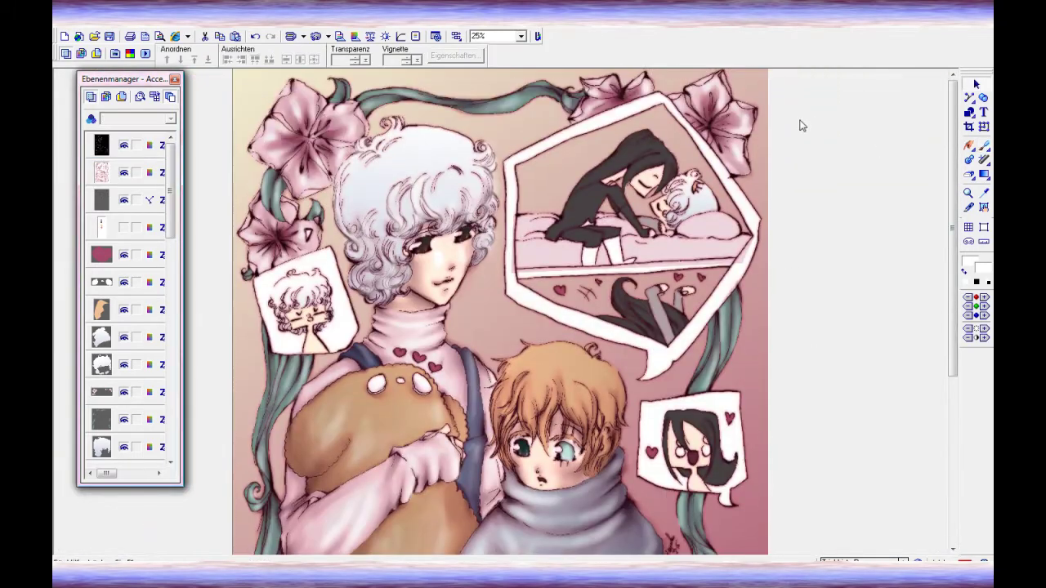
# - Add a new empty object above the effect layer at the top of the layer stack and close the layer manager
pyautogui.scroll(3, 772, 294)
pyautogui.moveTo(687, 240)
pyautogui.mouseDown()
pyautogui.moveTo(673, 212)
pyautogui.moveTo(646, 257)
pyautogui.moveTo(652, 228)
pyautogui.moveTo(562, 296)
pyautogui.moveTo(582, 290)
pyautogui.moveTo(605, 236)
pyautogui.moveTo(503, 270)
pyautogui.mouseUp()
pyautogui.scroll(-3, 793, 332)
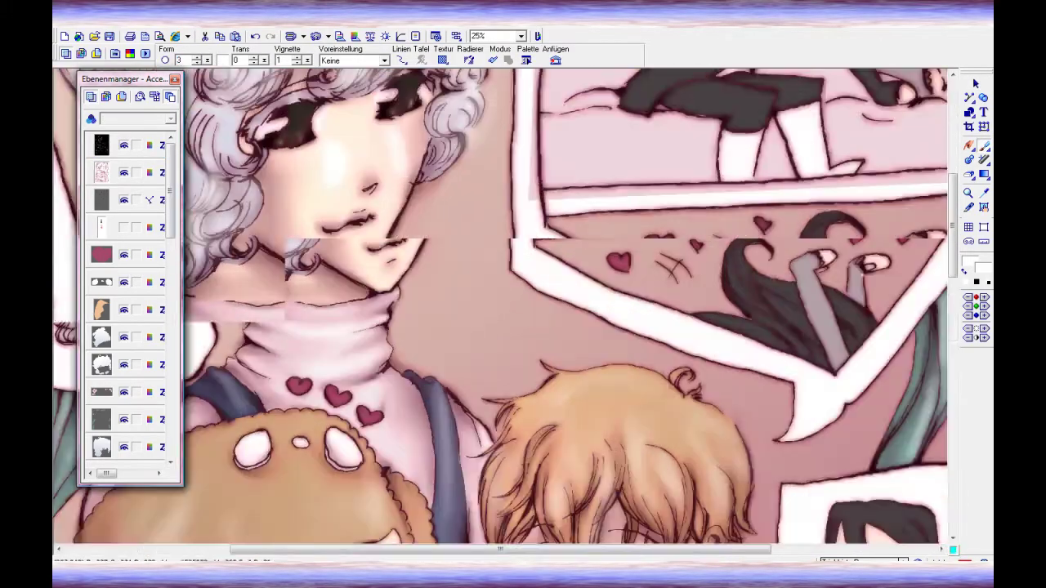
pyautogui.scroll(2, 380, 353)
pyautogui.scroll(2, 380, 353)
pyautogui.click(66, 54)
pyautogui.click(65, 53)
pyautogui.moveTo(170, 204); pyautogui.dragTo(181, 337)
pyautogui.click(123, 392)
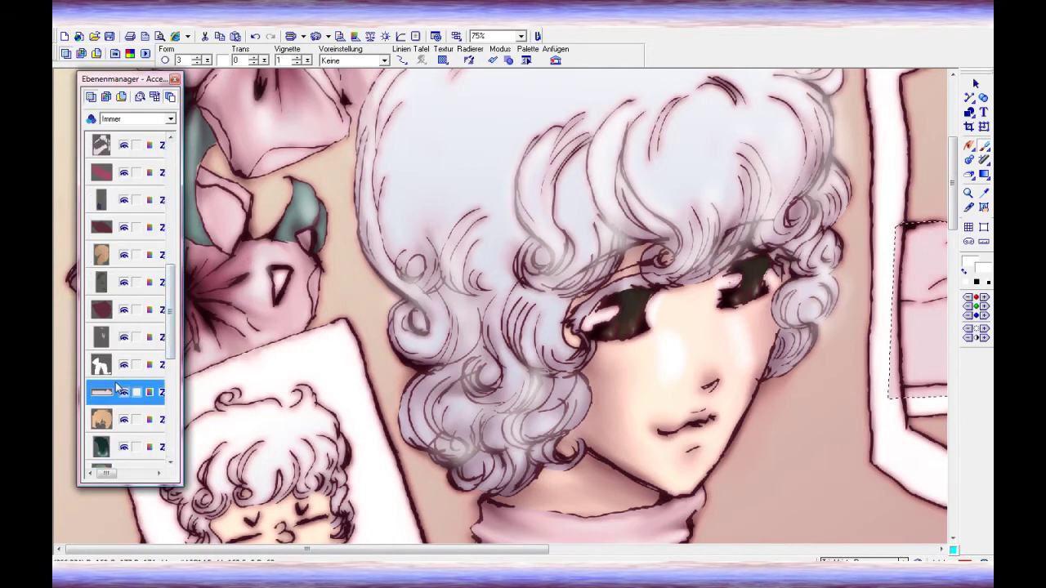
pyautogui.click(122, 447)
pyautogui.hscroll(5, 523, 311)
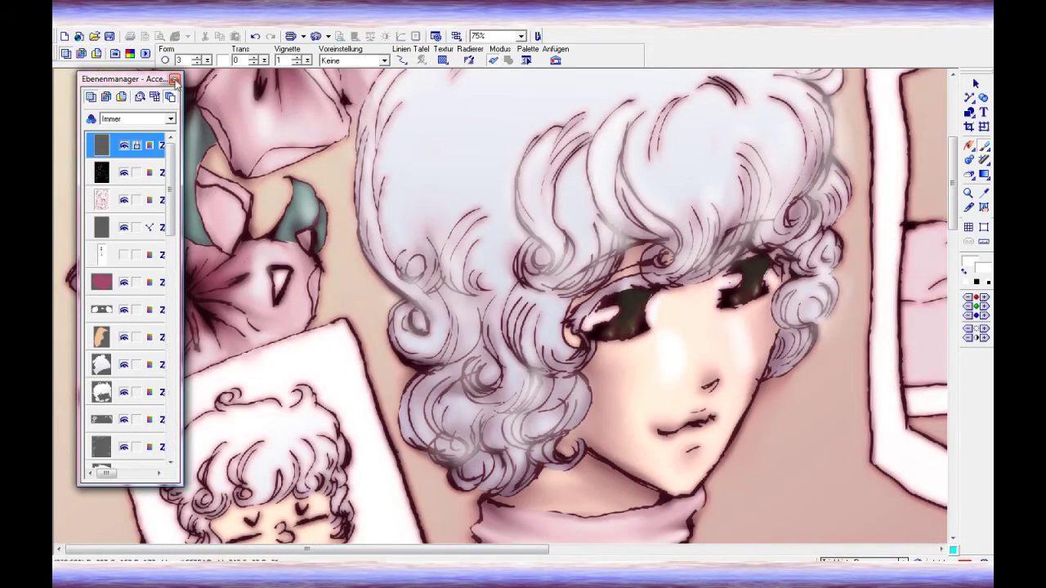
pyautogui.click(174, 80)
# - Draw crisp white highlight lines on the upper flower's petals with a size 3 brush at 0 transparency and vignette 1
pyautogui.scroll(8, 327, 204)
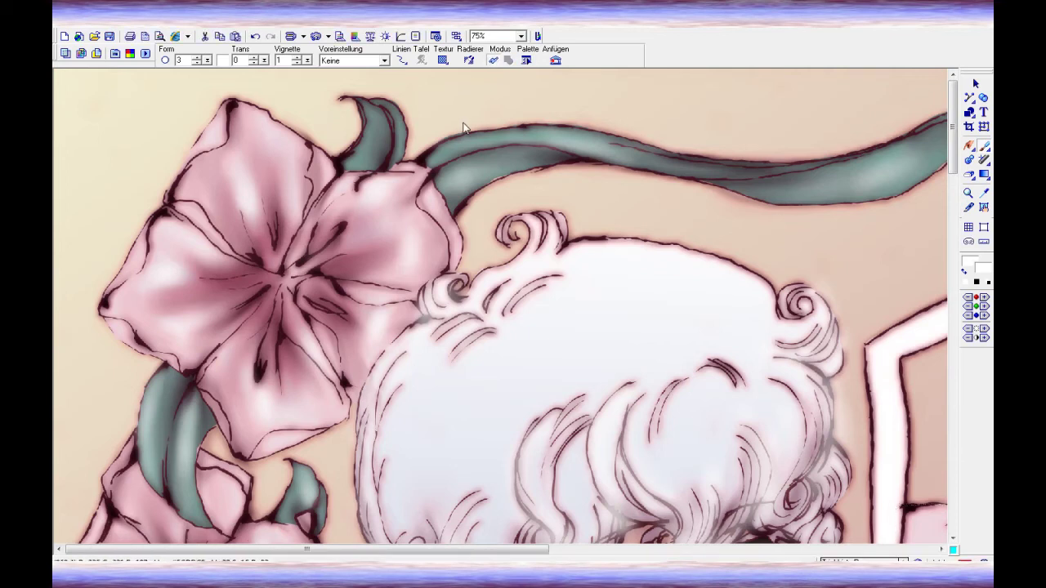
pyautogui.click(526, 60)
pyautogui.click(197, 63)
pyautogui.write('3')
pyautogui.moveTo(296, 263); pyautogui.dragTo(338, 251)
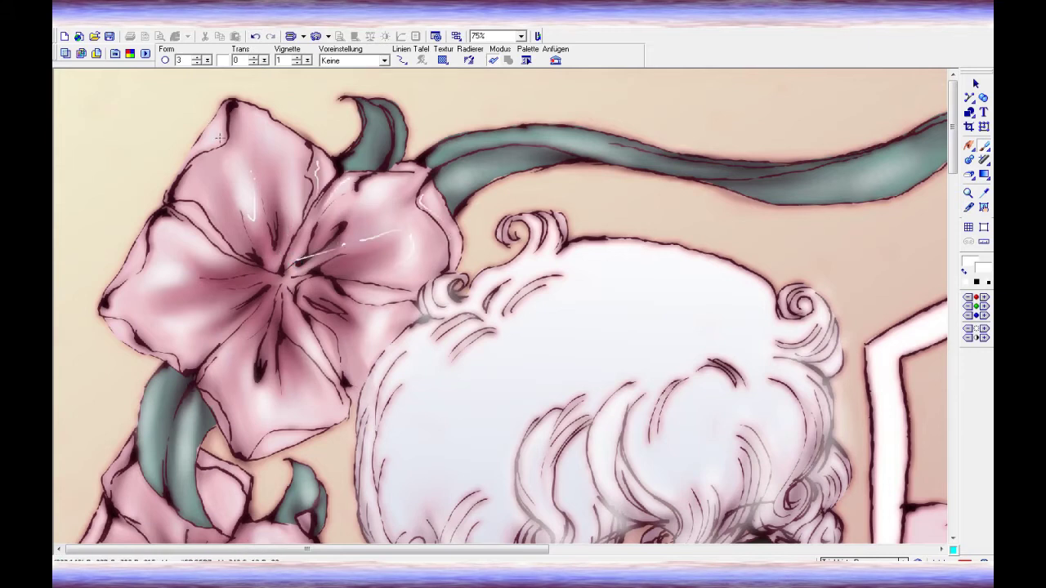
pyautogui.scroll(-2, 500, 307)
pyautogui.moveTo(153, 226)
pyautogui.mouseDown()
pyautogui.moveTo(196, 216)
pyautogui.moveTo(224, 238)
pyautogui.mouseUp()
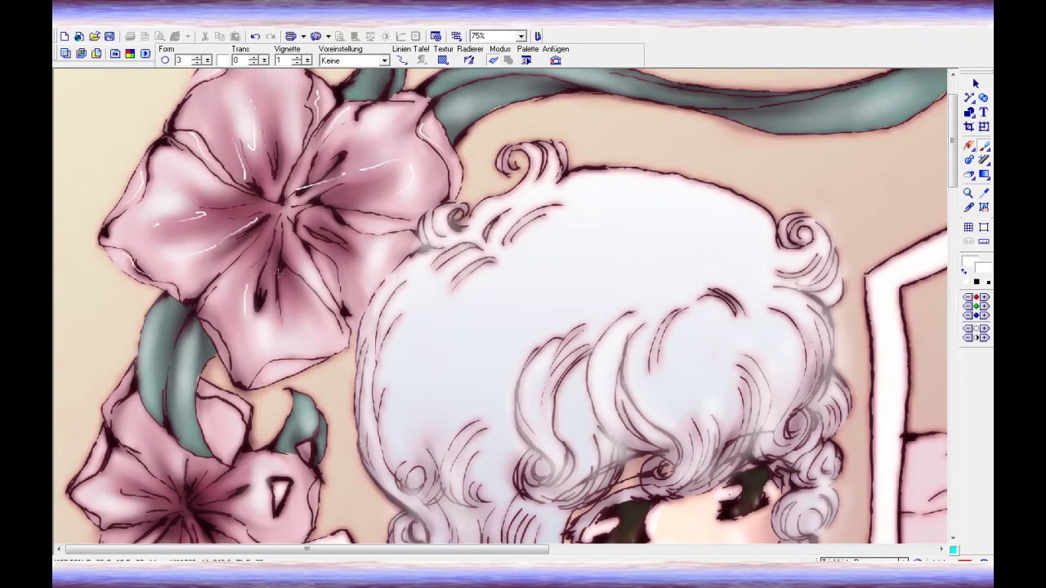
# - Draw fine white highlight lines on the green leaves and the lower flower's petals with the size 3 brush
pyautogui.scroll(-3, 500, 307)
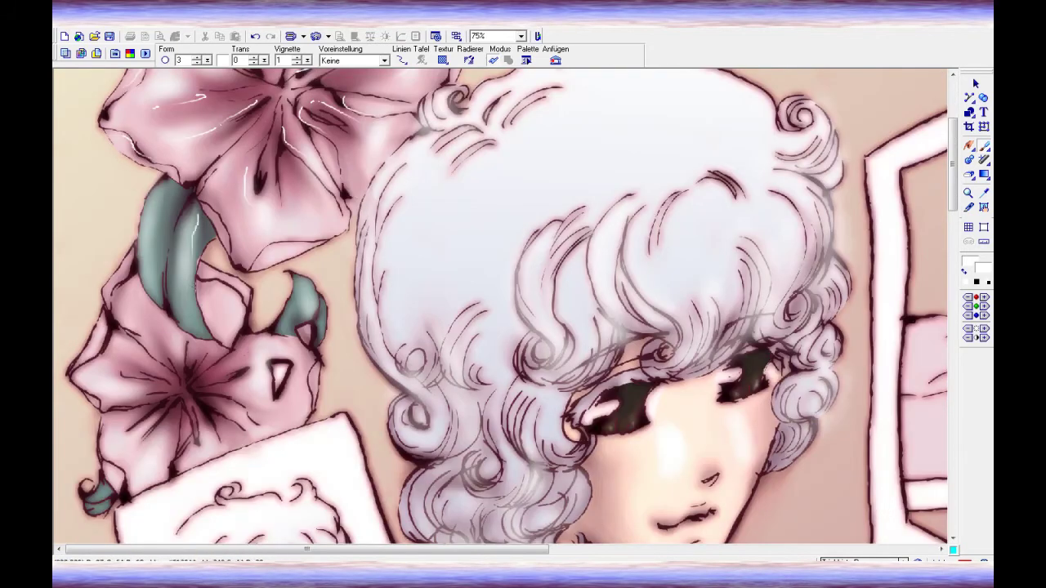
pyautogui.moveTo(166, 247); pyautogui.dragTo(168, 293)
pyautogui.scroll(-2, 500, 307)
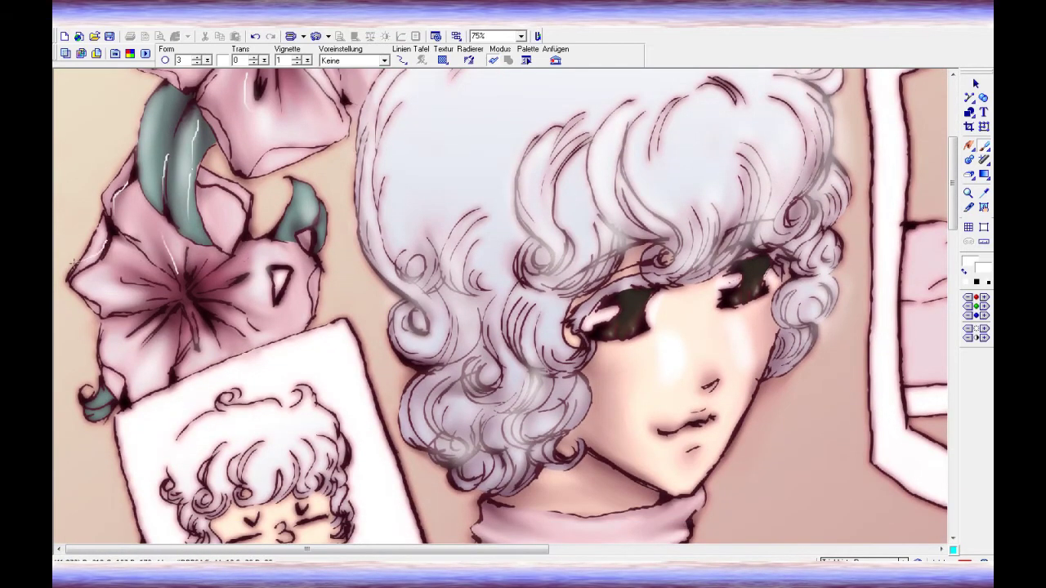
pyautogui.scroll(-2, 272, 131)
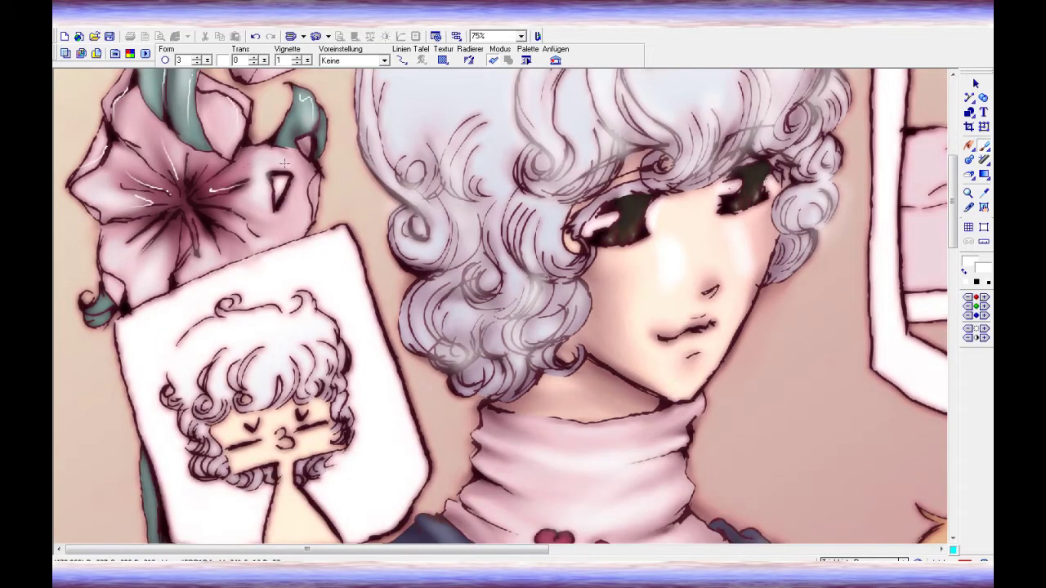
pyautogui.moveTo(196, 214); pyautogui.dragTo(194, 256)
pyautogui.moveTo(174, 228); pyautogui.dragTo(169, 258)
pyautogui.scroll(4, 733, 253)
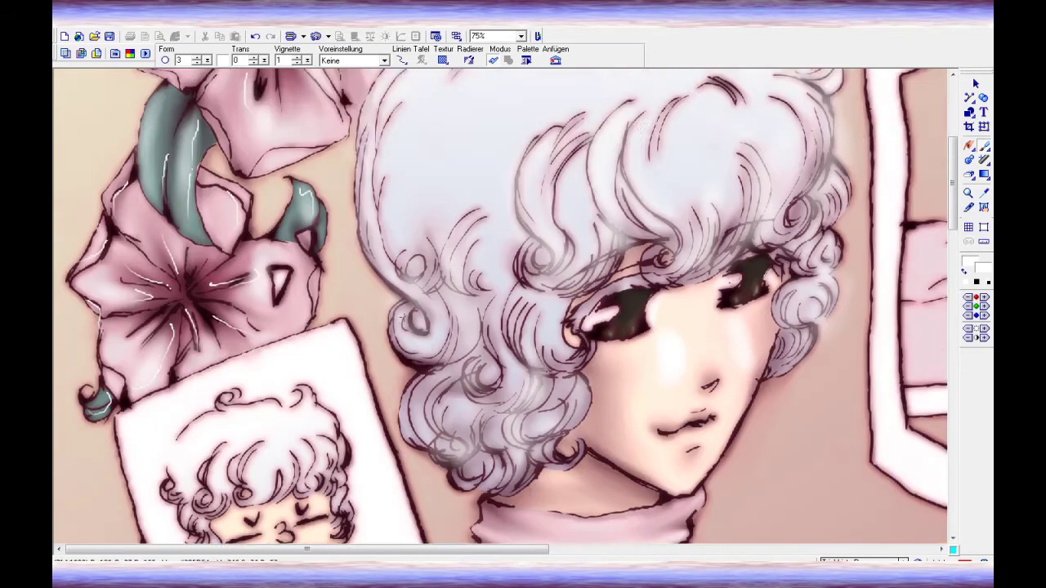
# - Draw thin white glints on the curly-haired figure's hair, eyes and face contours with brush sizes 1 and 3
pyautogui.scroll(-2, 576, 280)
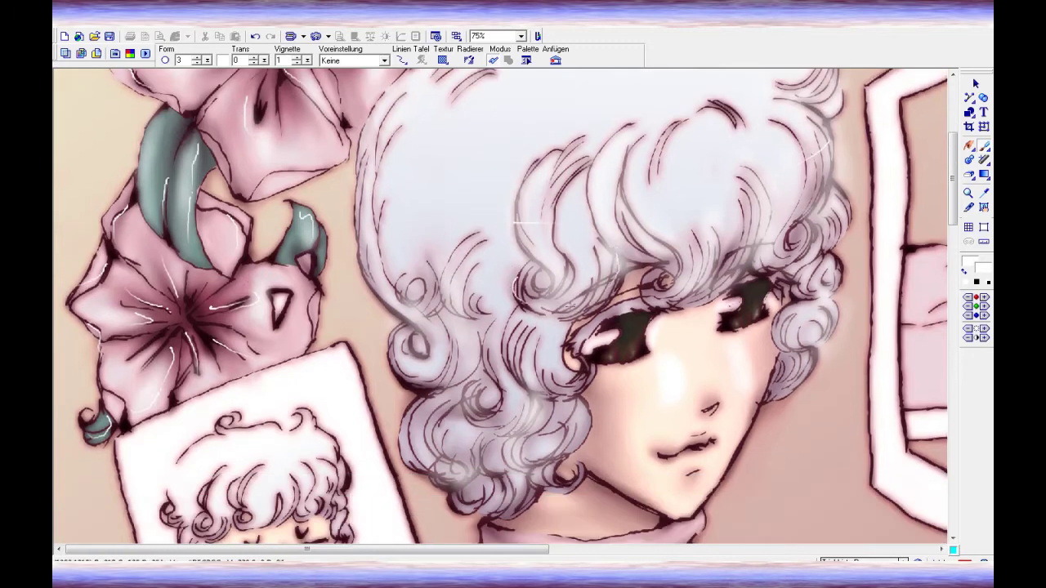
pyautogui.scroll(-1, 576, 279)
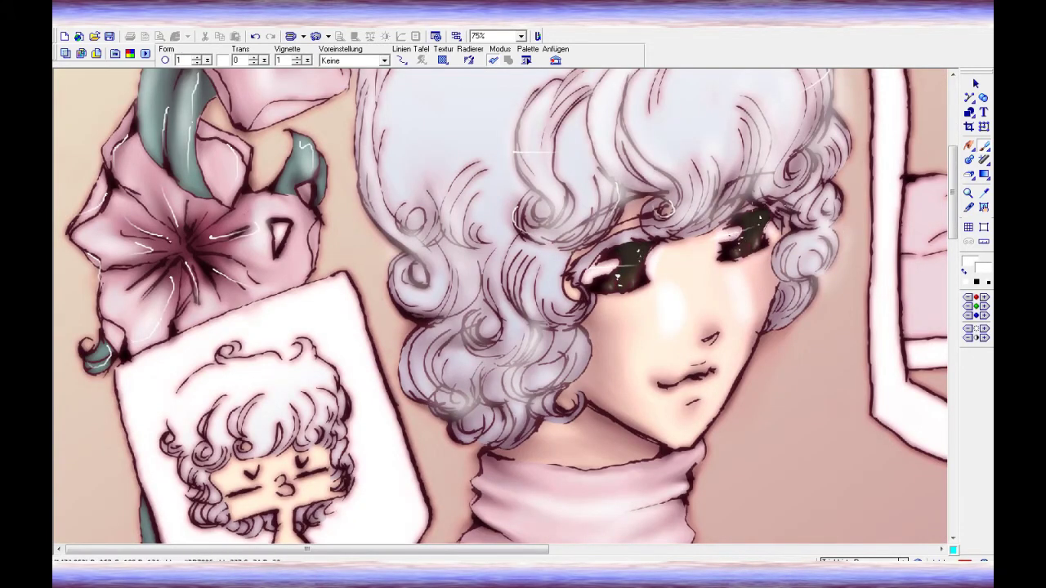
pyautogui.scroll(-1, 666, 265)
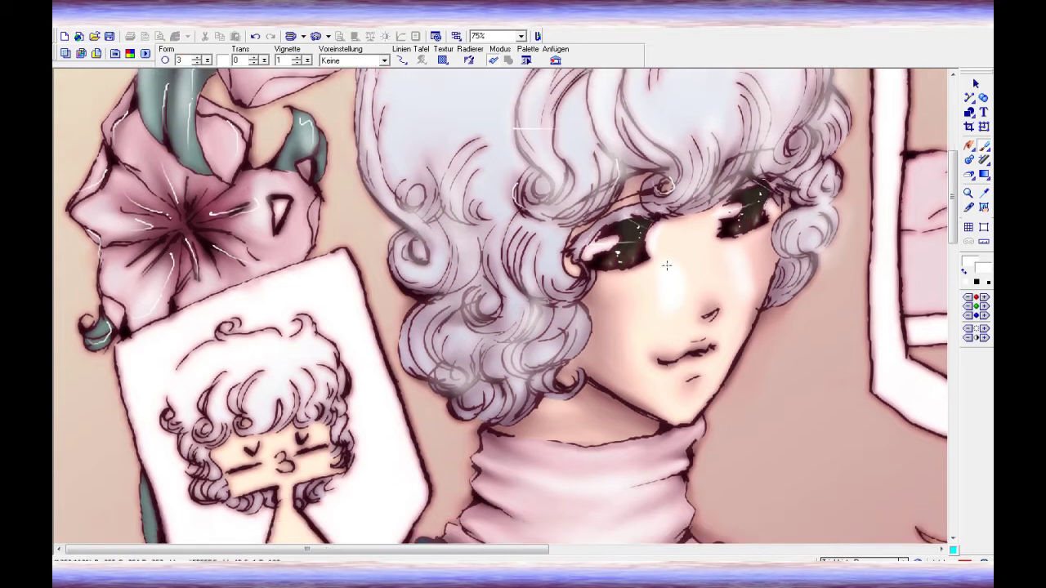
pyautogui.scroll(-5, 535, 128)
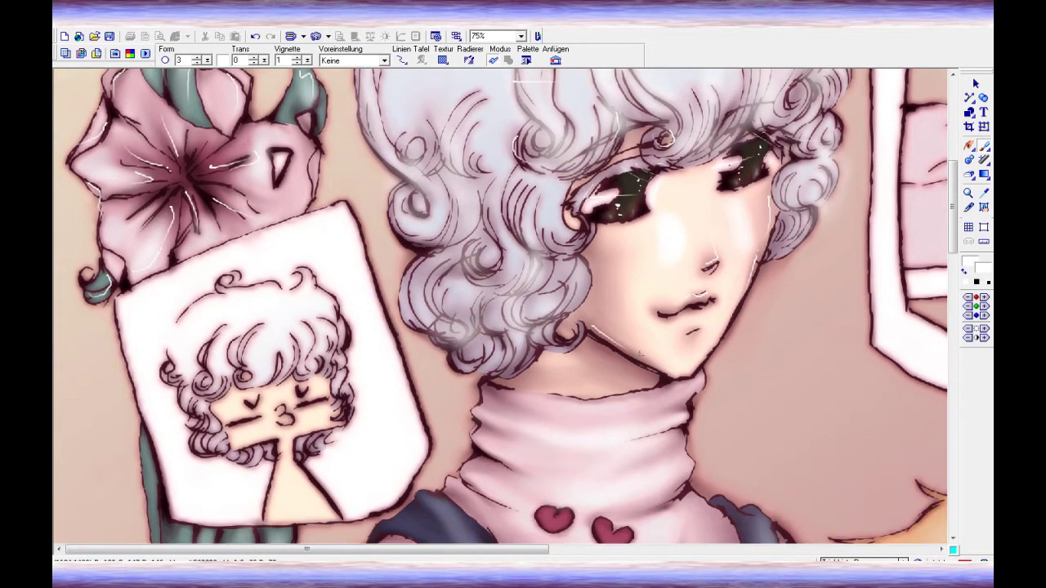
pyautogui.moveTo(454, 255); pyautogui.dragTo(511, 250)
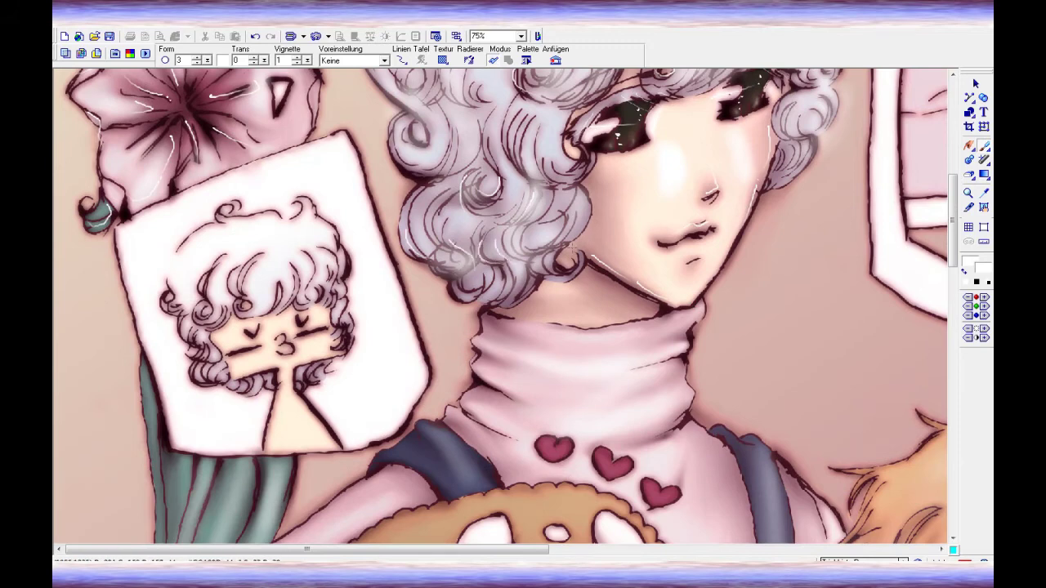
# - Draw fine white highlight lines along the folds of the pink turtleneck collar with the size 3 brush
pyautogui.scroll(5, 503, 306)
pyautogui.scroll(-10, 791, 229)
pyautogui.moveTo(493, 201); pyautogui.dragTo(605, 210)
# - Add thin white glints to the three red hearts and around the plush toy's face and scalloped edges at brush size 3
pyautogui.scroll(-5, 595, 268)
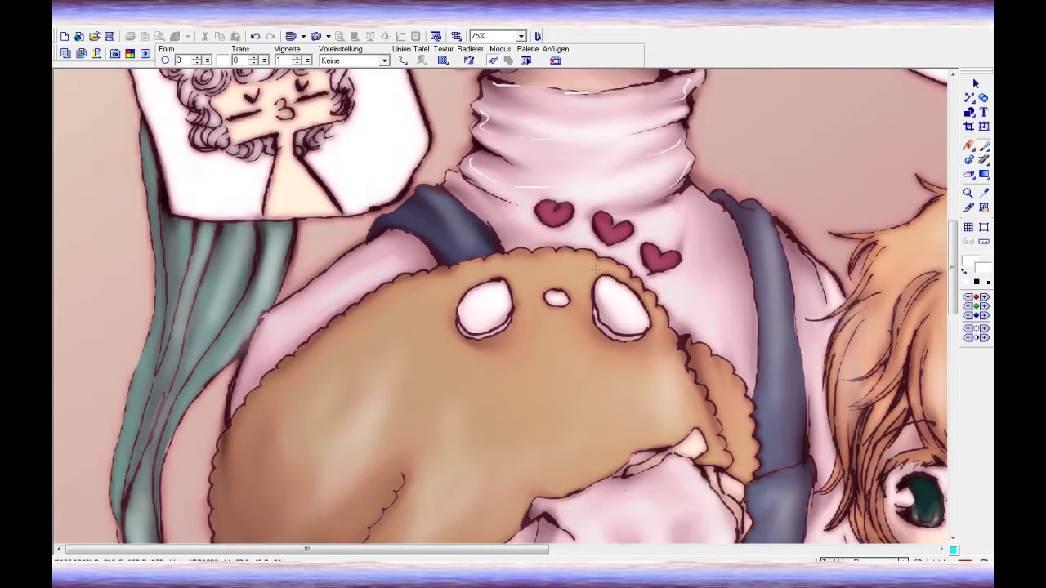
pyautogui.scroll(-4, 555, 240)
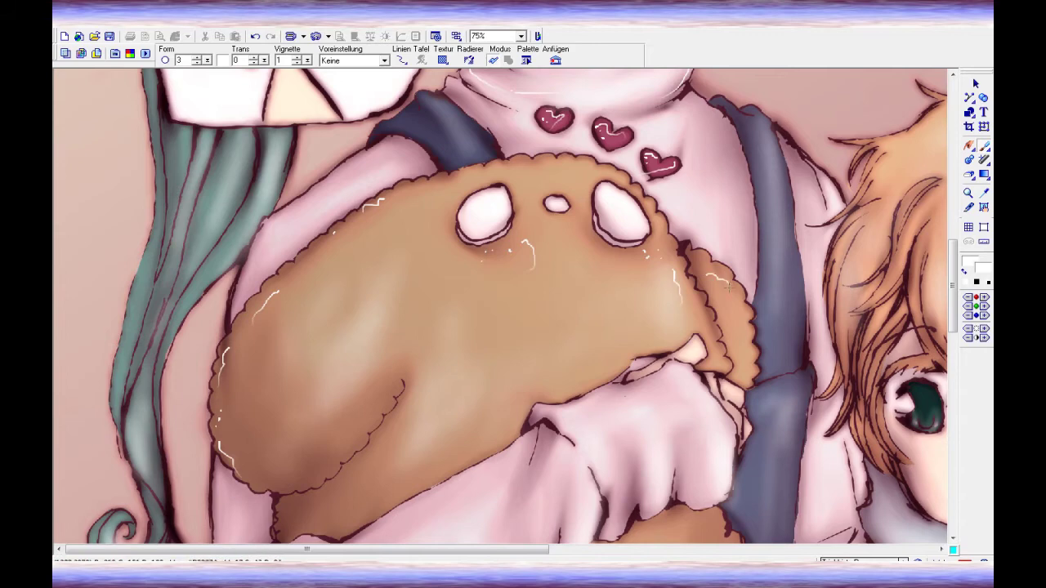
# - Draw thin white glints on the plush toy's small ear, lower face and the blue shoulder strap with the size 3 brush
pyautogui.moveTo(744, 323); pyautogui.dragTo(751, 361)
pyautogui.scroll(-3, 294, 415)
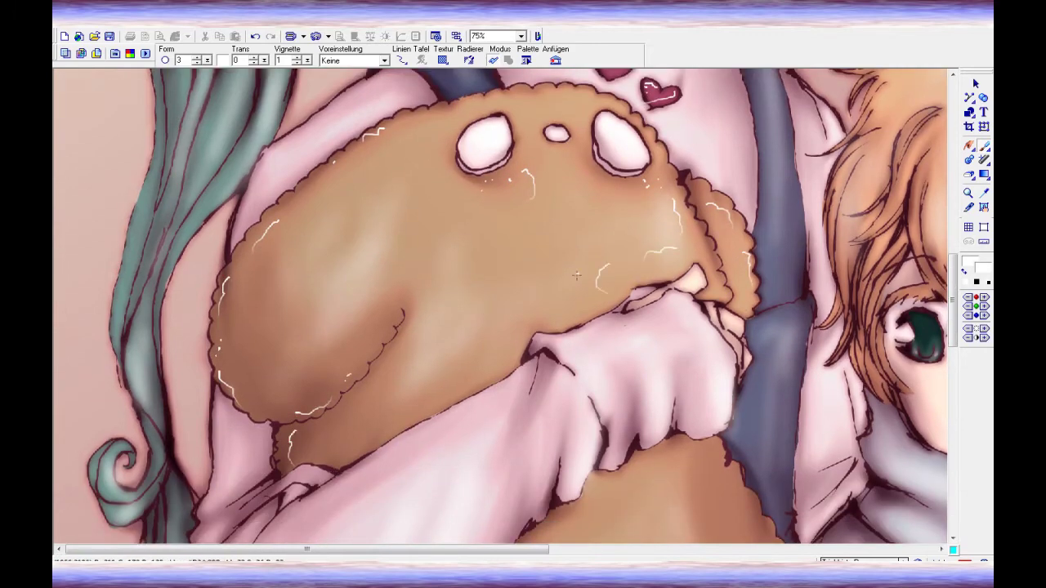
pyautogui.scroll(10, 564, 278)
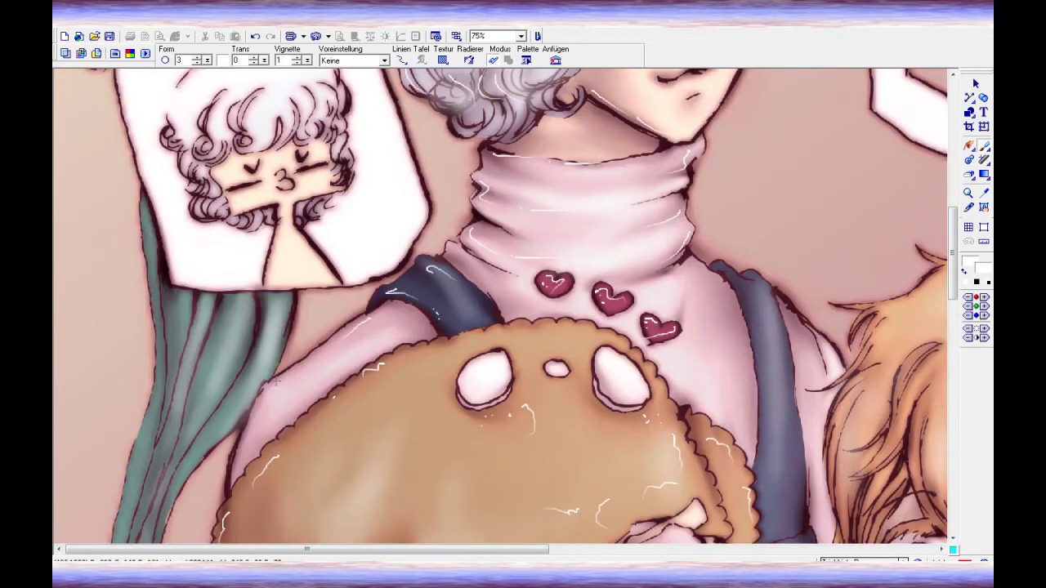
# - Draw fine white highlight lines along the pink sleeve's edges, elbow creases and gathered cuff folds at brush size 3
pyautogui.scroll(-4, 278, 382)
pyautogui.scroll(-15, 503, 307)
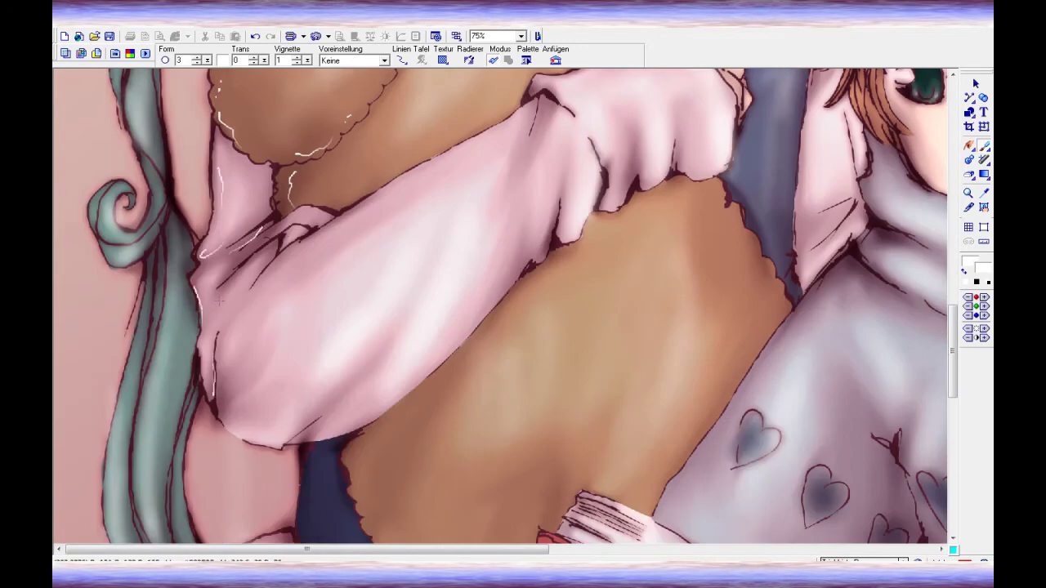
pyautogui.moveTo(242, 307); pyautogui.dragTo(262, 290)
pyautogui.moveTo(229, 423); pyautogui.dragTo(255, 438)
pyautogui.moveTo(282, 439); pyautogui.dragTo(318, 420)
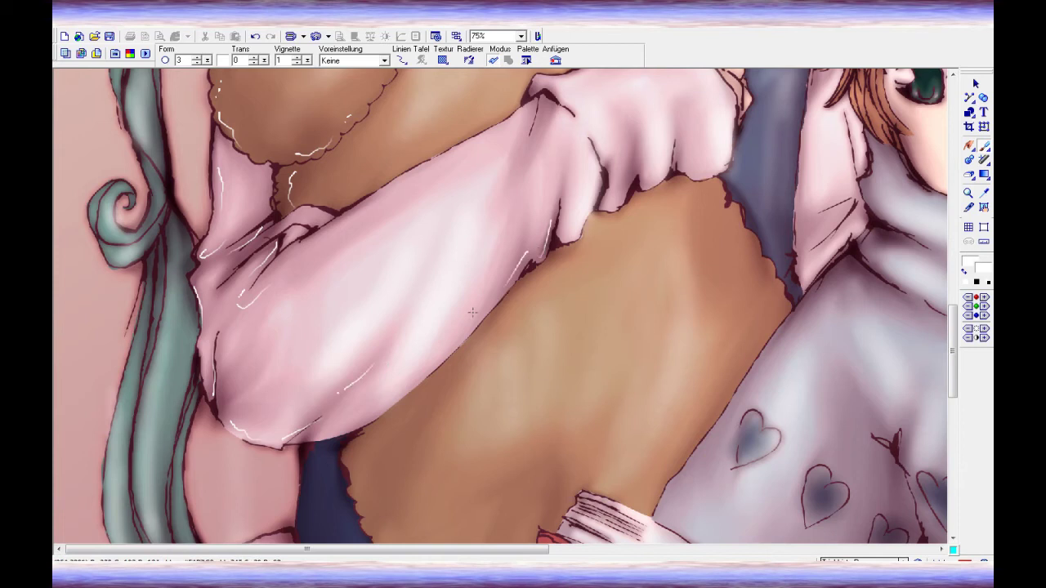
pyautogui.scroll(2, 571, 230)
pyautogui.moveTo(538, 181); pyautogui.dragTo(550, 144)
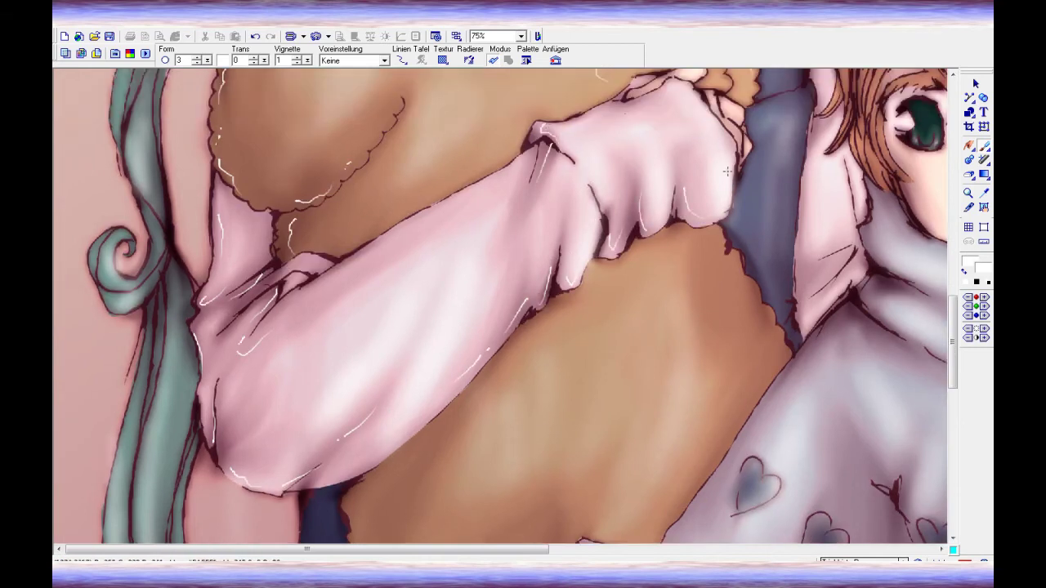
# - Add thin white glints along the plush toy's lower scalloped edge and across the folds of the dark blue dungarees
pyautogui.scroll(-7, 726, 170)
pyautogui.moveTo(372, 343); pyautogui.dragTo(372, 367)
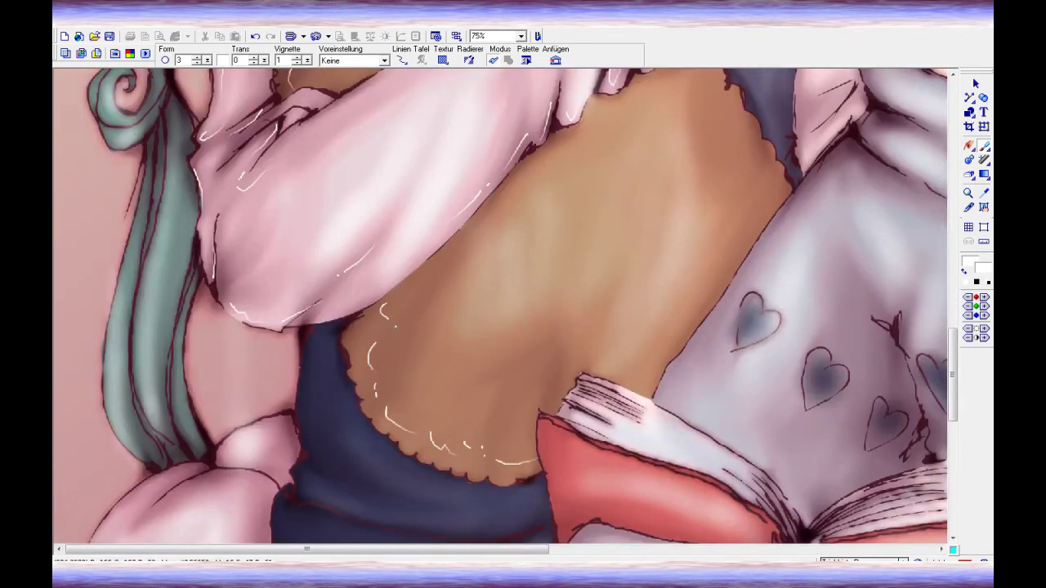
pyautogui.scroll(-6, 571, 311)
pyautogui.moveTo(325, 273); pyautogui.dragTo(345, 314)
pyautogui.moveTo(305, 340); pyautogui.dragTo(335, 357)
pyautogui.moveTo(374, 342); pyautogui.dragTo(417, 350)
pyautogui.moveTo(492, 384); pyautogui.dragTo(535, 374)
pyautogui.scroll(-4, 368, 343)
pyautogui.moveTo(287, 304); pyautogui.dragTo(290, 332)
pyautogui.moveTo(284, 283); pyautogui.dragTo(321, 293)
pyautogui.scroll(-3, 367, 344)
pyautogui.moveTo(270, 346); pyautogui.dragTo(302, 363)
pyautogui.moveTo(510, 328); pyautogui.dragTo(495, 351)
pyautogui.moveTo(418, 363); pyautogui.dragTo(464, 359)
pyautogui.moveTo(529, 281); pyautogui.dragTo(491, 301)
pyautogui.moveTo(396, 430); pyautogui.dragTo(438, 433)
# - Draw fine white highlight lines on the puffy pink armrest cushions beside the dungarees
pyautogui.moveTo(198, 164); pyautogui.dragTo(168, 181)
pyautogui.moveTo(290, 110); pyautogui.dragTo(269, 137)
pyautogui.moveTo(260, 147); pyautogui.dragTo(228, 158)
pyautogui.moveTo(92, 301); pyautogui.dragTo(77, 320)
pyautogui.moveTo(101, 352)
pyautogui.mouseDown()
pyautogui.moveTo(93, 384)
pyautogui.moveTo(126, 412)
pyautogui.mouseUp()
# - Add thin white glints to the pink seat cushions below the dungarees and along the garment's lower hem
pyautogui.scroll(-6, 491, 306)
pyautogui.moveTo(118, 322); pyautogui.dragTo(121, 349)
pyautogui.moveTo(345, 310); pyautogui.dragTo(373, 343)
pyautogui.scroll(-2, 367, 343)
pyautogui.moveTo(263, 211); pyautogui.dragTo(302, 227)
pyautogui.moveTo(396, 272); pyautogui.dragTo(384, 285)
pyautogui.moveTo(516, 260)
pyautogui.mouseDown()
pyautogui.moveTo(482, 270)
pyautogui.moveTo(544, 303)
pyautogui.mouseUp()
pyautogui.scroll(-2, 540, 302)
pyautogui.moveTo(105, 362); pyautogui.dragTo(98, 387)
pyautogui.moveTo(140, 425); pyautogui.dragTo(193, 466)
pyautogui.moveTo(300, 500); pyautogui.dragTo(340, 496)
pyautogui.moveTo(418, 492); pyautogui.dragTo(454, 482)
pyautogui.moveTo(494, 411); pyautogui.dragTo(482, 428)
pyautogui.moveTo(462, 269); pyautogui.dragTo(435, 273)
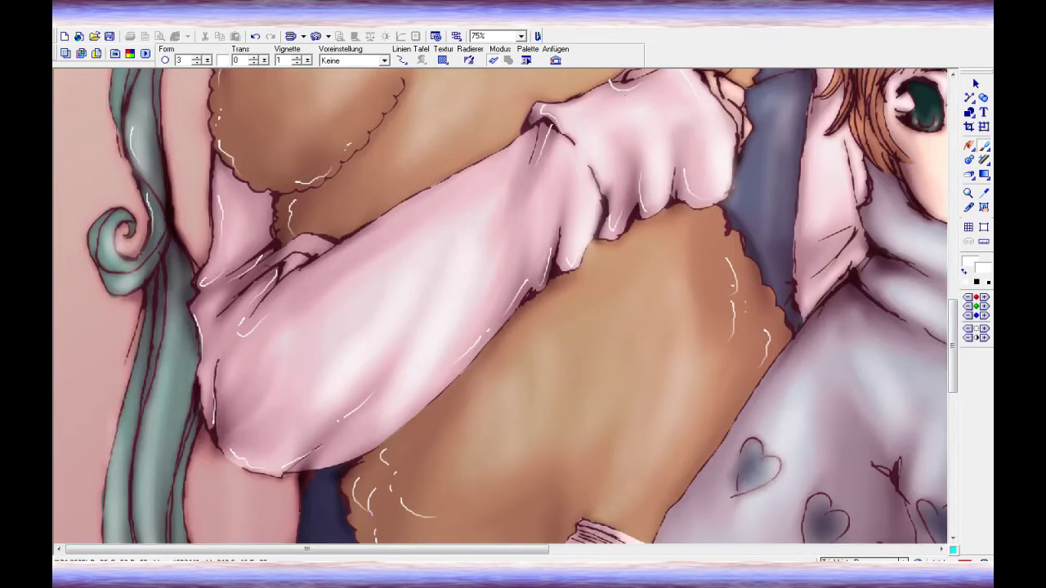
# - Draw fine white highlight lines on the green ribbons running down the left border and across the top of the picture
pyautogui.scroll(-5, 500, 306)
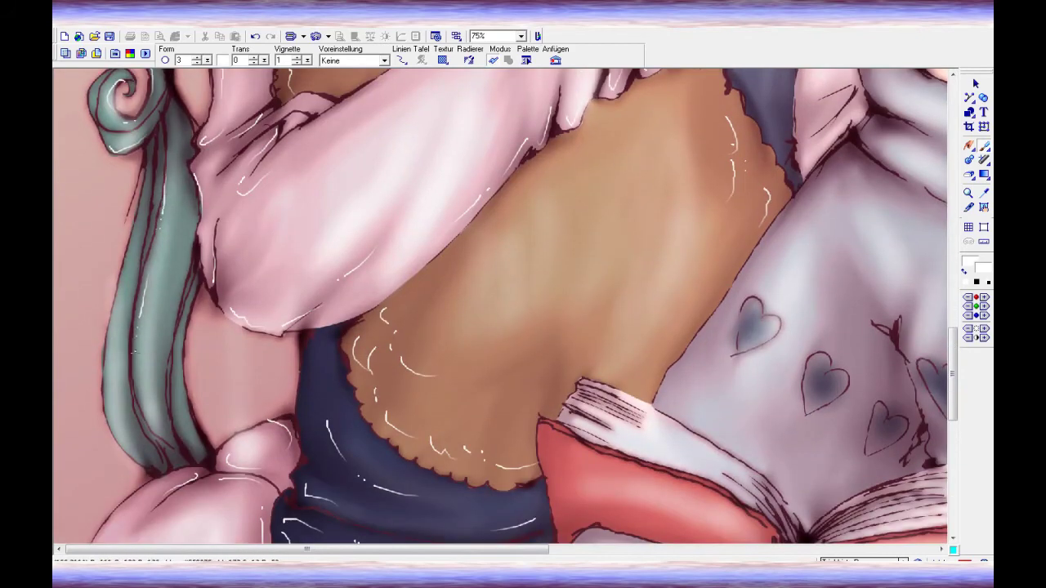
pyautogui.scroll(-3, 500, 306)
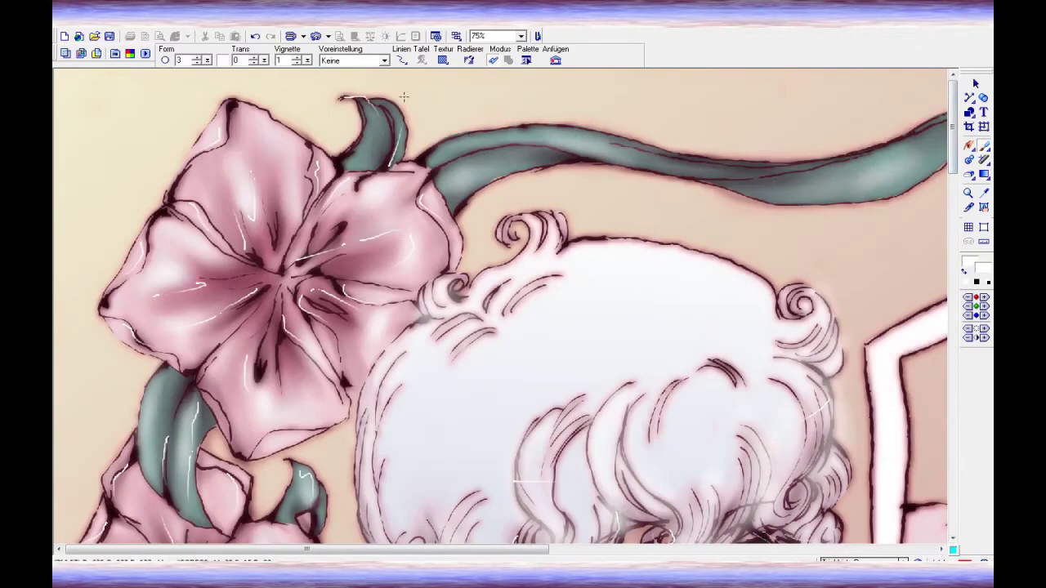
pyautogui.moveTo(315, 549); pyautogui.dragTo(459, 549)
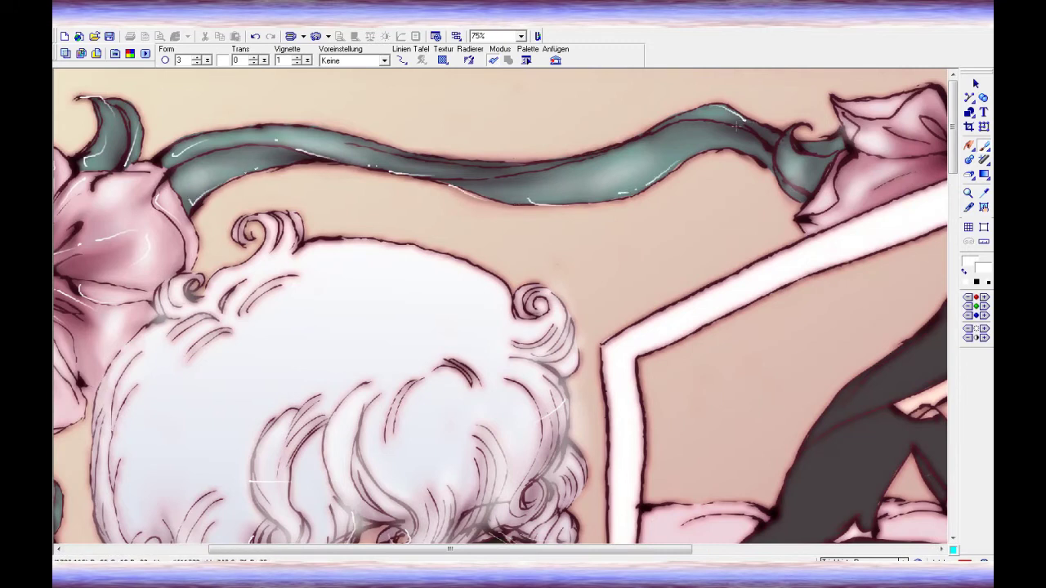
pyautogui.moveTo(450, 549); pyautogui.dragTo(688, 549)
pyautogui.moveTo(454, 104)
pyautogui.mouseDown()
pyautogui.moveTo(513, 147)
pyautogui.moveTo(498, 141)
pyautogui.mouseUp()
pyautogui.moveTo(500, 150)
pyautogui.mouseDown()
pyautogui.moveTo(459, 152)
pyautogui.moveTo(512, 161)
pyautogui.mouseUp()
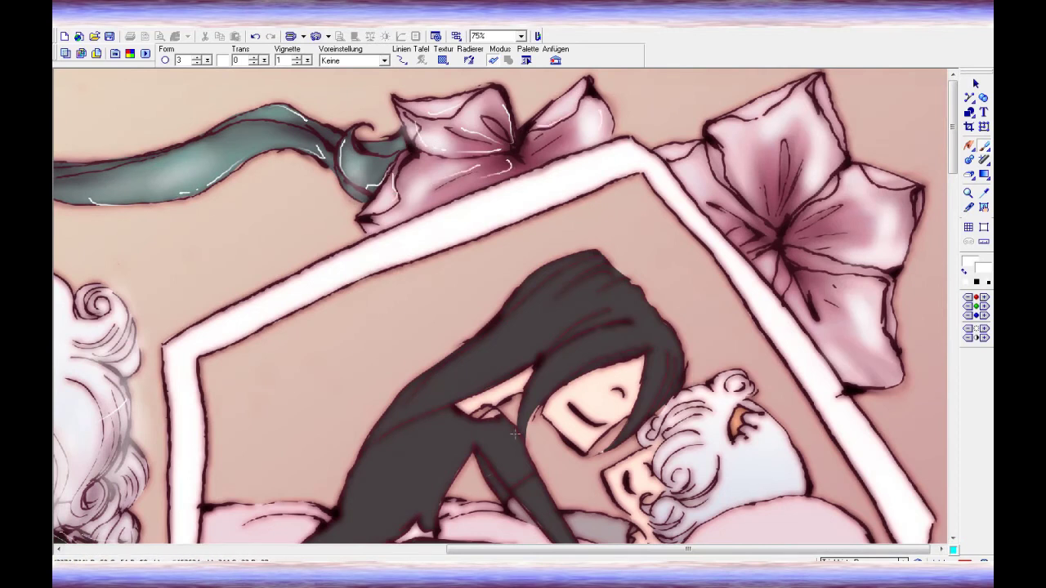
# - Add thin white glints to the pink flower petals above the large speech bubble and the green ribbon below it
pyautogui.moveTo(874, 178); pyautogui.dragTo(913, 224)
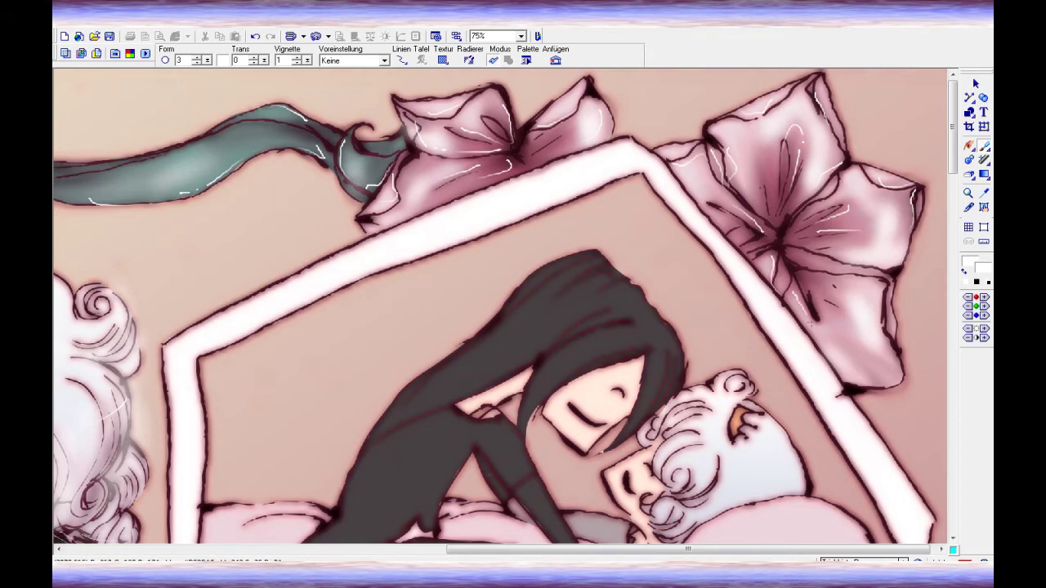
pyautogui.scroll(-3, 498, 306)
pyautogui.scroll(-10, 899, 302)
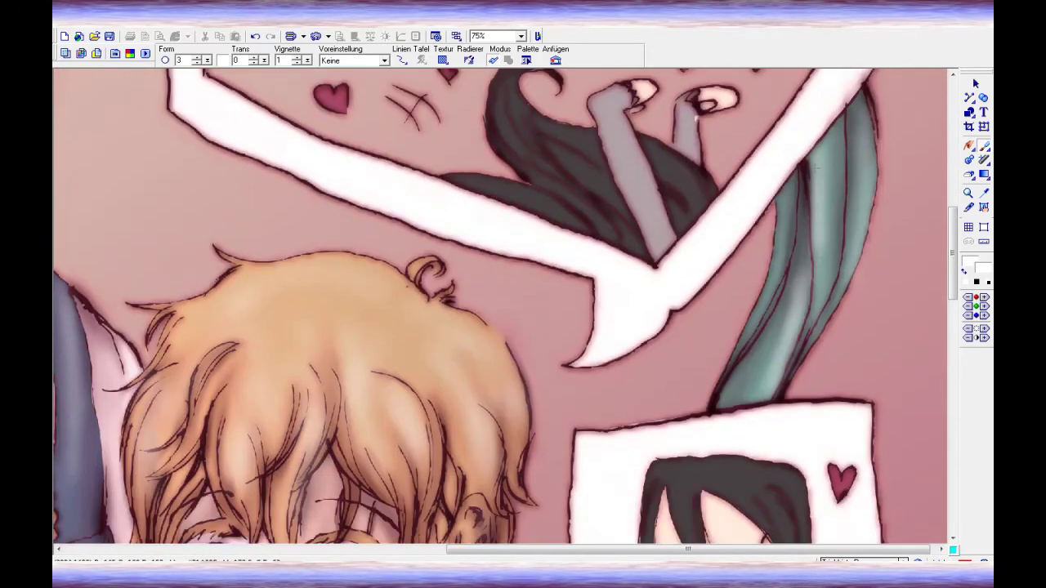
pyautogui.scroll(-3, 473, 217)
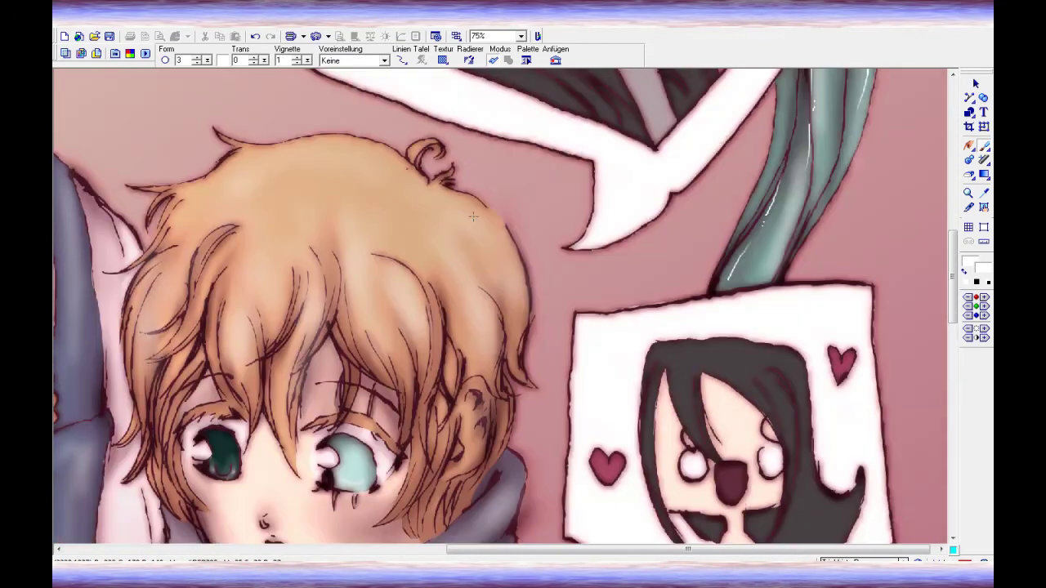
# - Draw thin white glints across the blond boy's hair and on his eyes, nose and cheeks with the size 3 brush
pyautogui.scroll(-1, 498, 307)
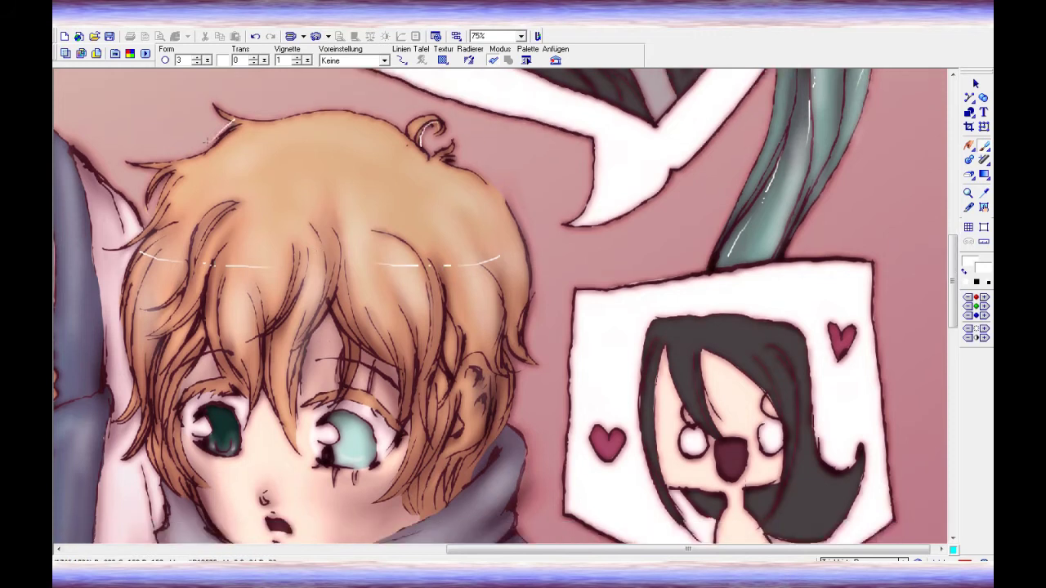
pyautogui.scroll(-1, 499, 306)
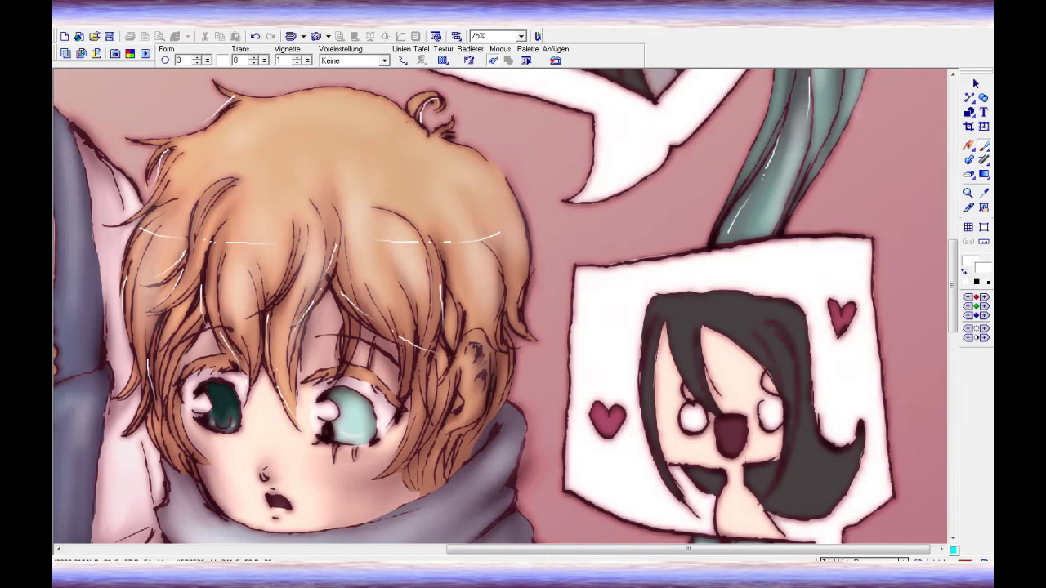
pyautogui.scroll(-4, 472, 345)
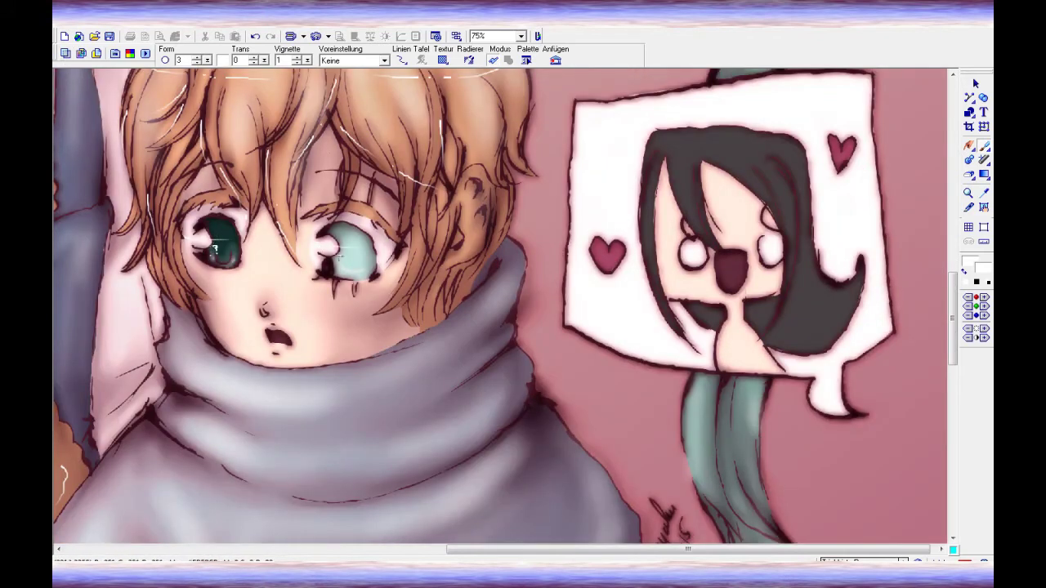
pyautogui.scroll(-2, 505, 306)
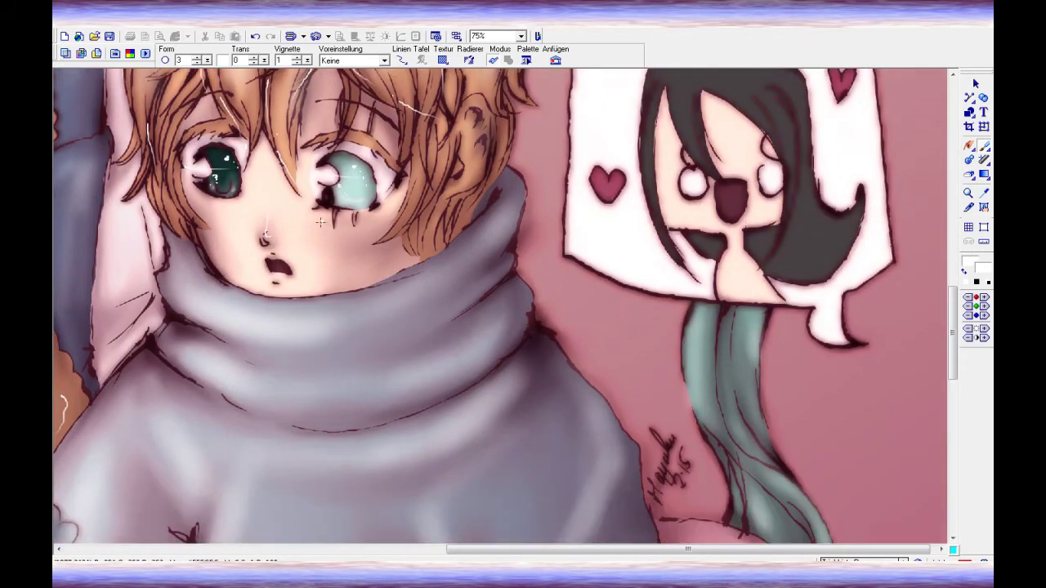
pyautogui.scroll(-1, 274, 277)
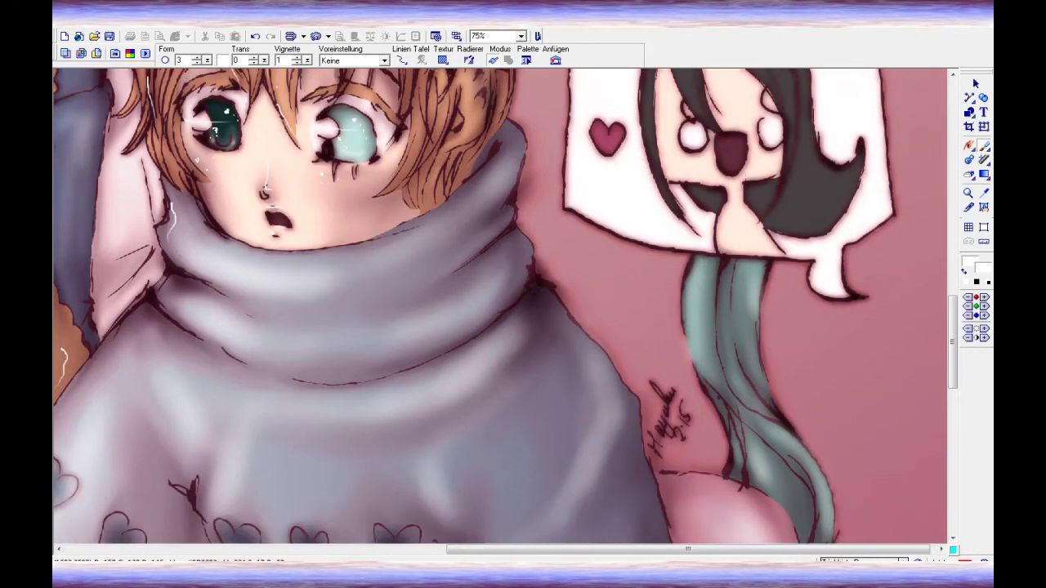
# - Draw fine white highlight lines along the folds of the boy's grey collar and onto the sweater's shoulder
pyautogui.scroll(1, 505, 306)
pyautogui.moveTo(441, 304); pyautogui.dragTo(403, 320)
pyautogui.scroll(-1, 403, 321)
pyautogui.moveTo(315, 307); pyautogui.dragTo(353, 306)
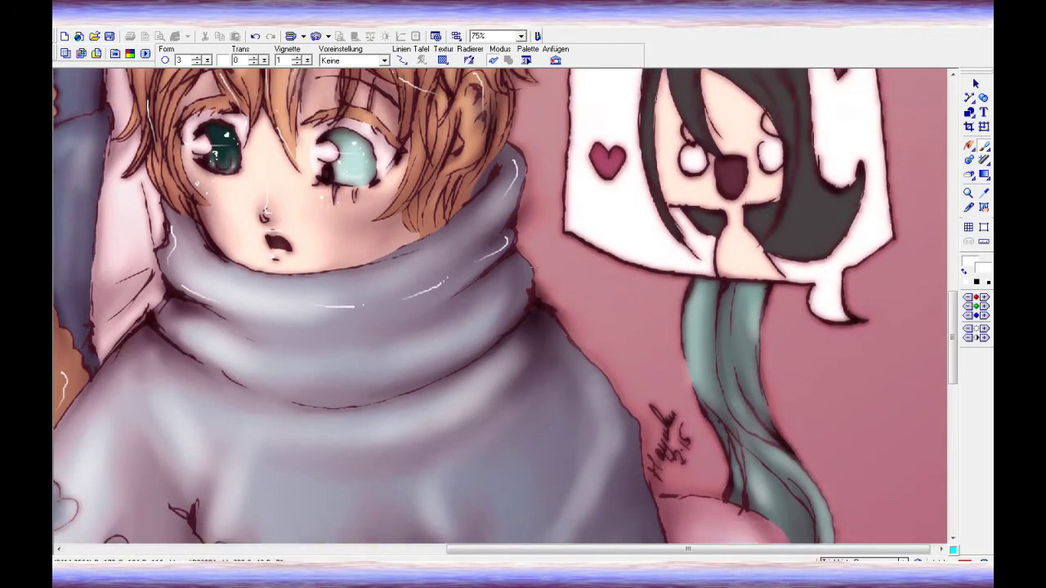
pyautogui.scroll(-3, 467, 342)
pyautogui.moveTo(546, 183); pyautogui.dragTo(532, 219)
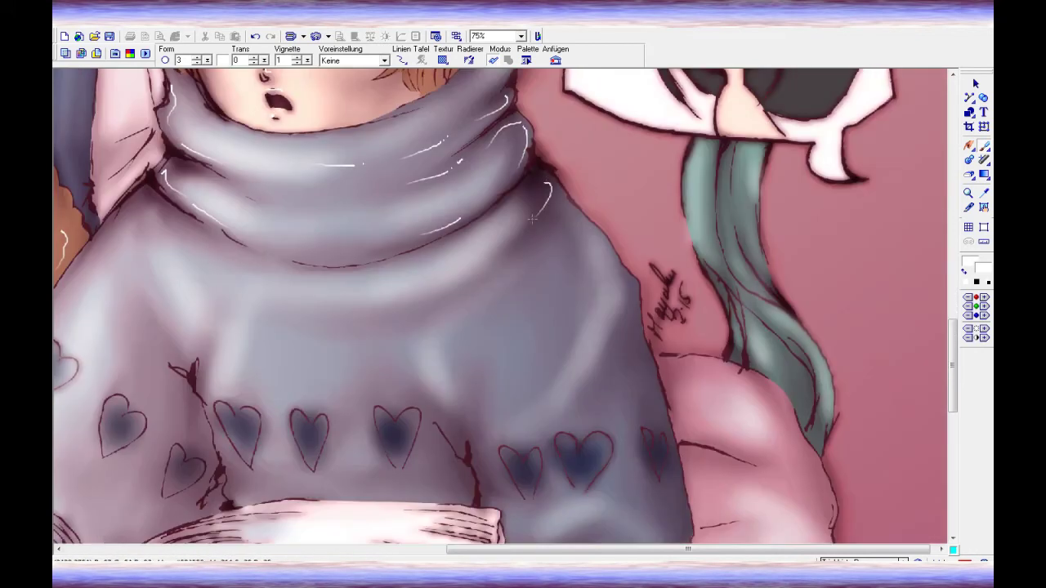
# - Add thin white glints to the grey sweater's body, torn creases and sleeve folds, and to the red book cover
pyautogui.scroll(-2, 505, 307)
pyautogui.hscroll(-3, 505, 307)
pyautogui.moveTo(316, 291); pyautogui.dragTo(335, 325)
pyautogui.moveTo(357, 369); pyautogui.dragTo(342, 411)
pyautogui.moveTo(446, 380); pyautogui.dragTo(485, 399)
pyautogui.moveTo(582, 329)
pyautogui.mouseDown()
pyautogui.moveTo(608, 355)
pyautogui.moveTo(640, 363)
pyautogui.mouseUp()
pyautogui.scroll(-1, 505, 307)
pyautogui.moveTo(688, 400); pyautogui.dragTo(730, 389)
pyautogui.moveTo(750, 413); pyautogui.dragTo(781, 428)
pyautogui.scroll(-3, 505, 306)
pyautogui.moveTo(836, 391); pyautogui.dragTo(799, 372)
pyautogui.moveTo(757, 358); pyautogui.dragTo(775, 391)
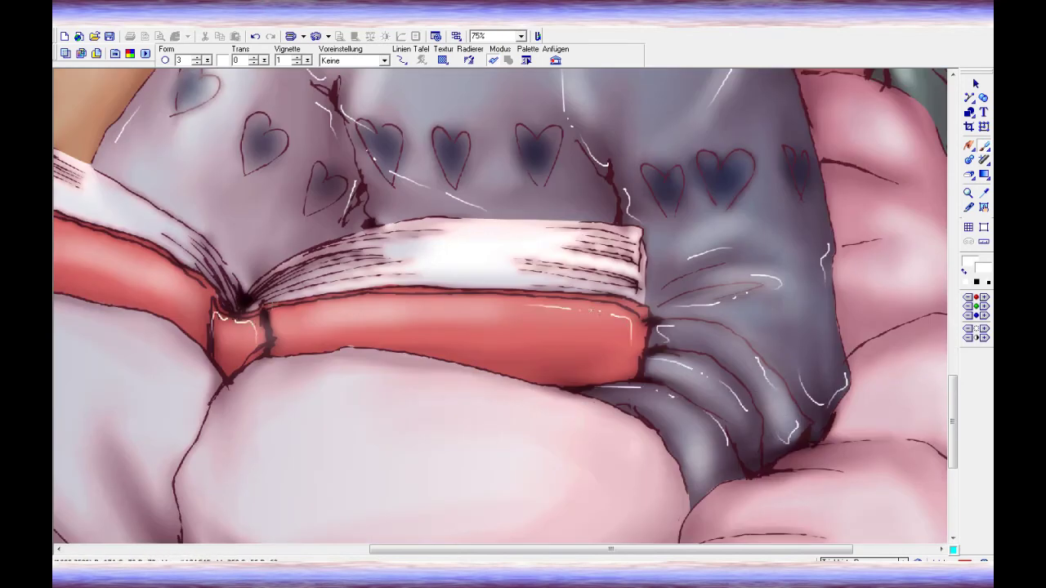
# - Draw fine white highlight lines on the pale trouser leg next to the dungarees, along its knee and creases
pyautogui.hscroll(-5, 357, 312)
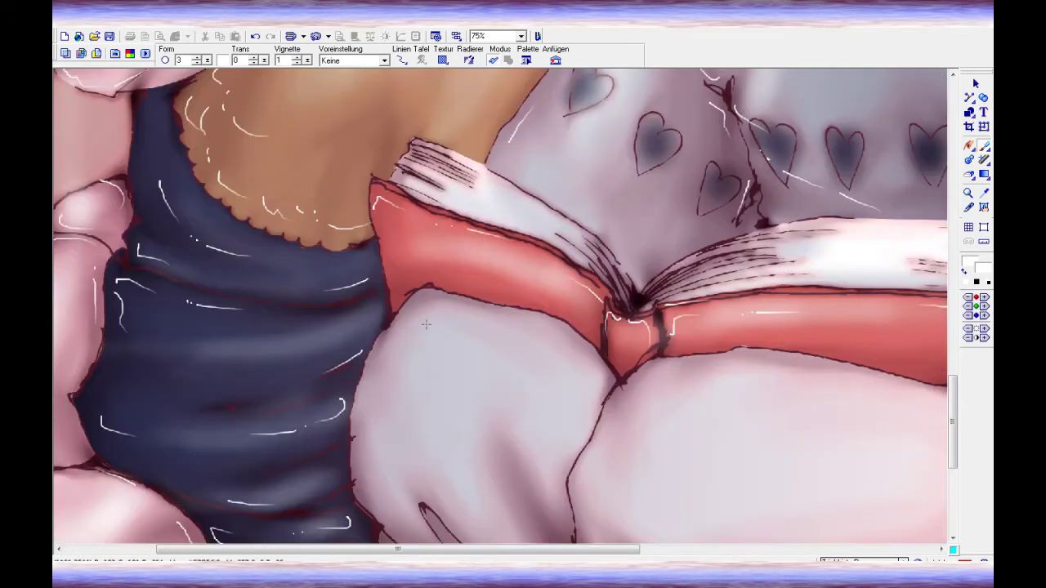
pyautogui.scroll(-1, 468, 443)
pyautogui.scroll(-3, 468, 443)
pyautogui.moveTo(511, 415); pyautogui.dragTo(533, 445)
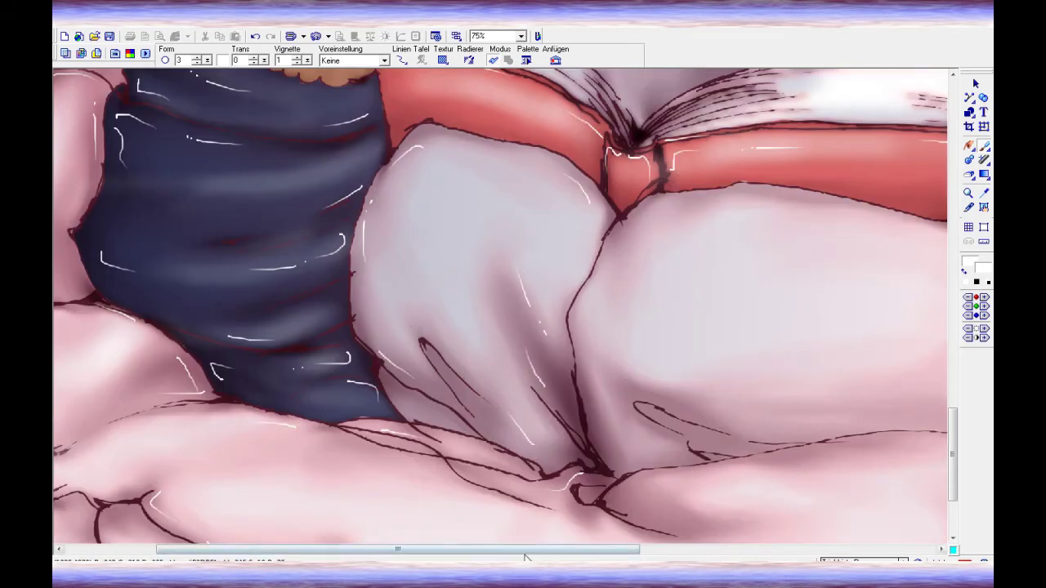
# - Add thin white glints to the knee, edges and creases of the other pale trouser leg under the book
pyautogui.hscroll(3, 396, 364)
pyautogui.scroll(-3, 396, 364)
pyautogui.moveTo(721, 430); pyautogui.dragTo(736, 462)
pyautogui.scroll(1, 532, 438)
pyautogui.moveTo(342, 275); pyautogui.dragTo(363, 307)
pyautogui.moveTo(467, 335); pyautogui.dragTo(505, 355)
pyautogui.moveTo(760, 183); pyautogui.dragTo(770, 191)
pyautogui.moveTo(400, 131); pyautogui.dragTo(417, 158)
pyautogui.moveTo(548, 127); pyautogui.dragTo(588, 131)
pyautogui.moveTo(828, 276); pyautogui.dragTo(808, 324)
# - Draw fine white highlight lines along the folds of the pink seat cushions in the picture's lower right corner
pyautogui.hscroll(2, 369, 451)
pyautogui.moveTo(313, 412); pyautogui.dragTo(351, 411)
pyautogui.moveTo(500, 371); pyautogui.dragTo(541, 374)
pyautogui.moveTo(655, 376); pyautogui.dragTo(675, 391)
pyautogui.moveTo(677, 351); pyautogui.dragTo(703, 369)
pyautogui.hscroll(3, 500, 307)
pyautogui.scroll(-1, 500, 306)
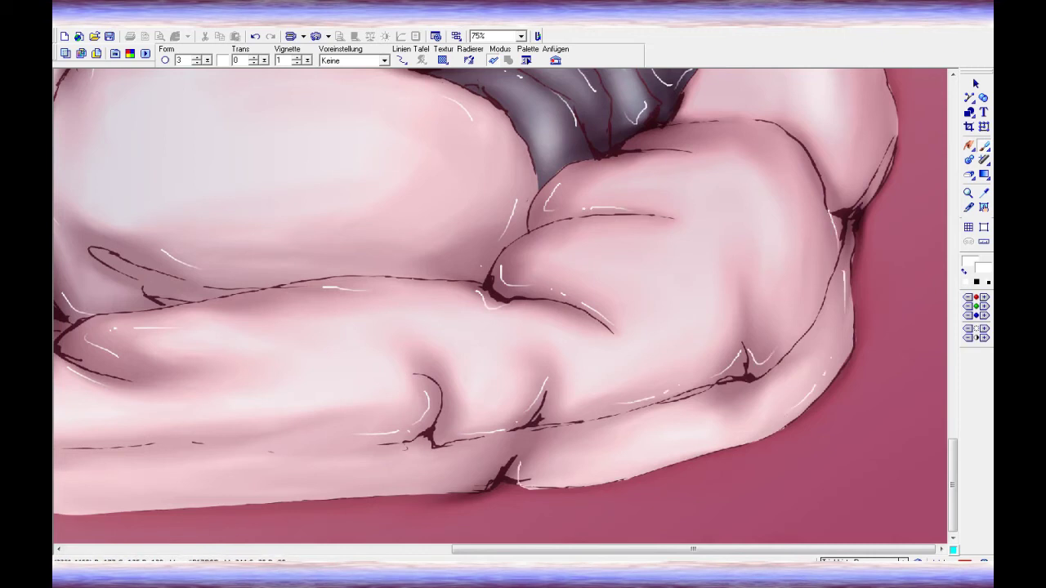
# - Add thin white glints to the pink armrest beside the grey sweater and the green ribbon above it
pyautogui.scroll(3, 500, 306)
pyautogui.scroll(3, 852, 243)
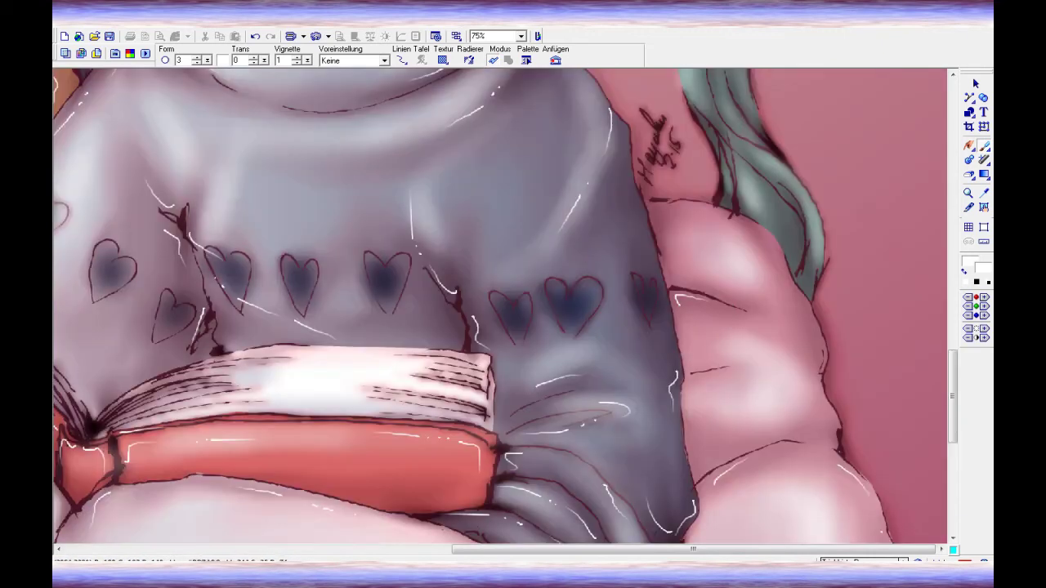
pyautogui.scroll(4, 500, 307)
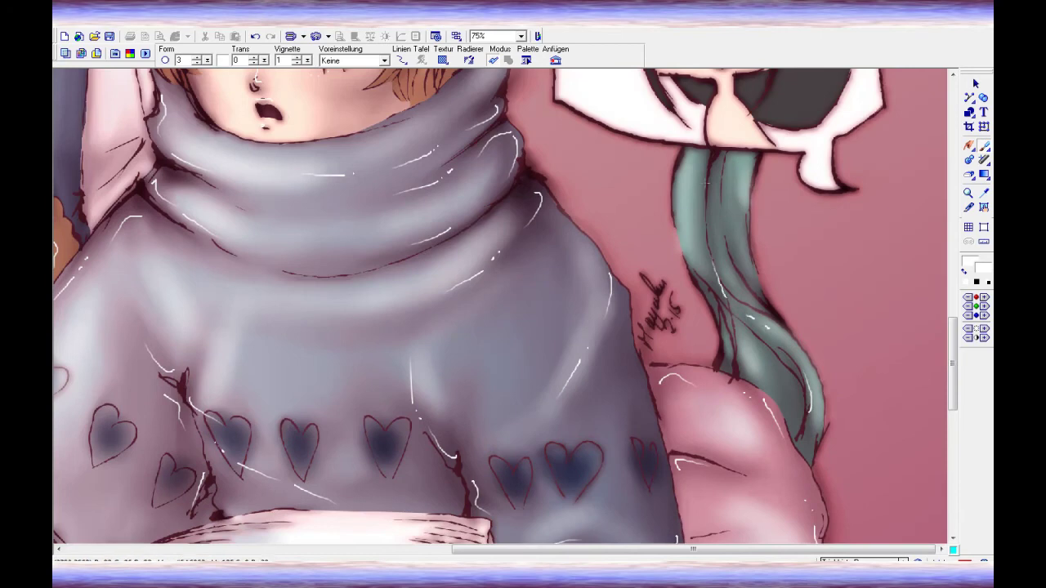
pyautogui.scroll(-2, 500, 306)
pyautogui.scroll(1, 500, 307)
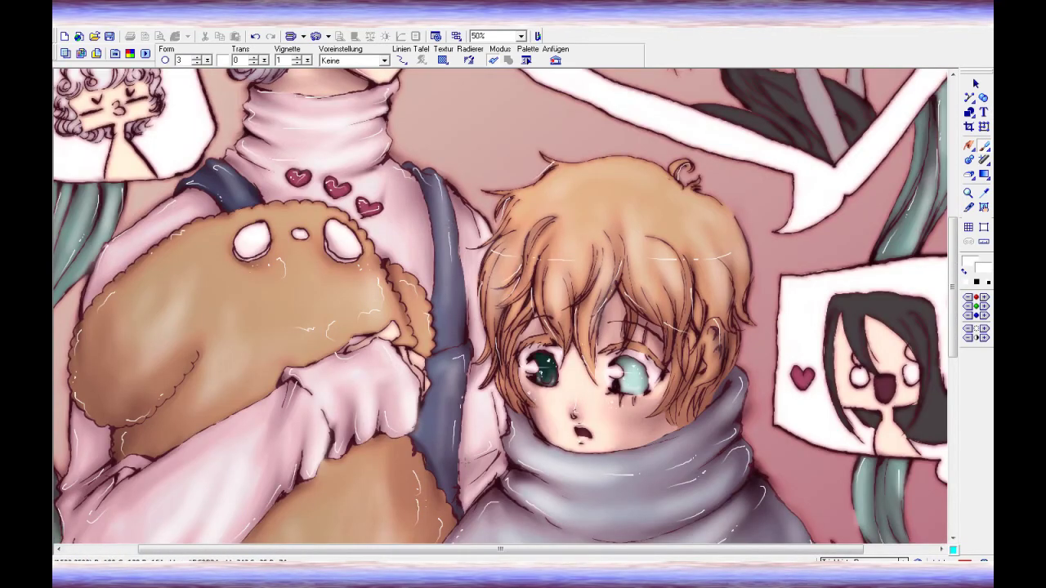
# - Show the layer manager and select the blond boy's hair object
pyautogui.scroll(-1, 500, 307)
pyautogui.scroll(3, 500, 306)
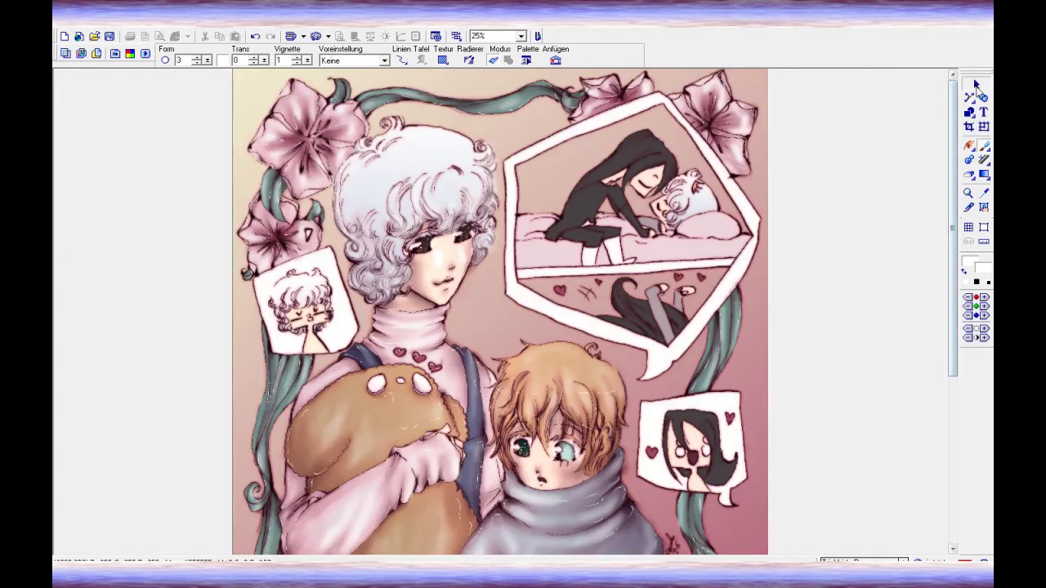
pyautogui.click(975, 83)
pyautogui.press('F8')
pyautogui.click(522, 437)
pyautogui.scroll(2, 799, 345)
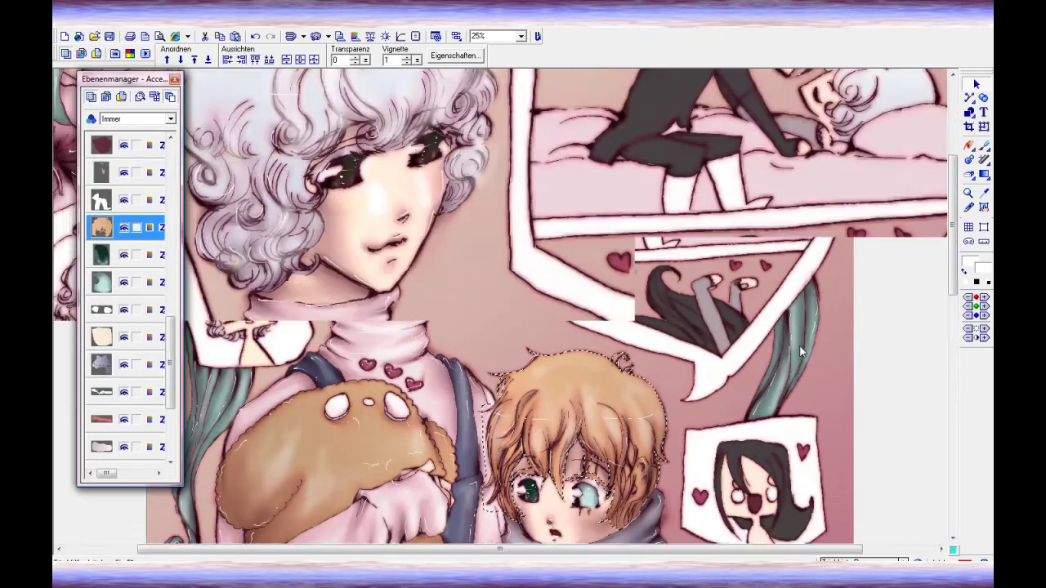
# - Sample the skin colour and paint the boy's ear with it on the hair object, using a size 71 brush
pyautogui.click(969, 174)
pyautogui.scroll(3, 940, 245)
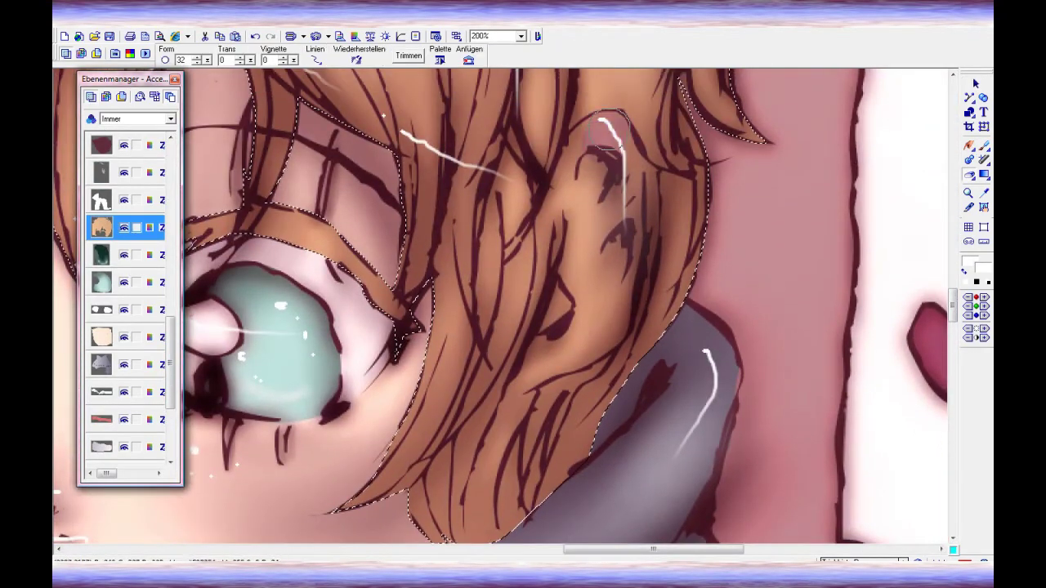
pyautogui.click(983, 199)
pyautogui.scroll(4, 130, 326)
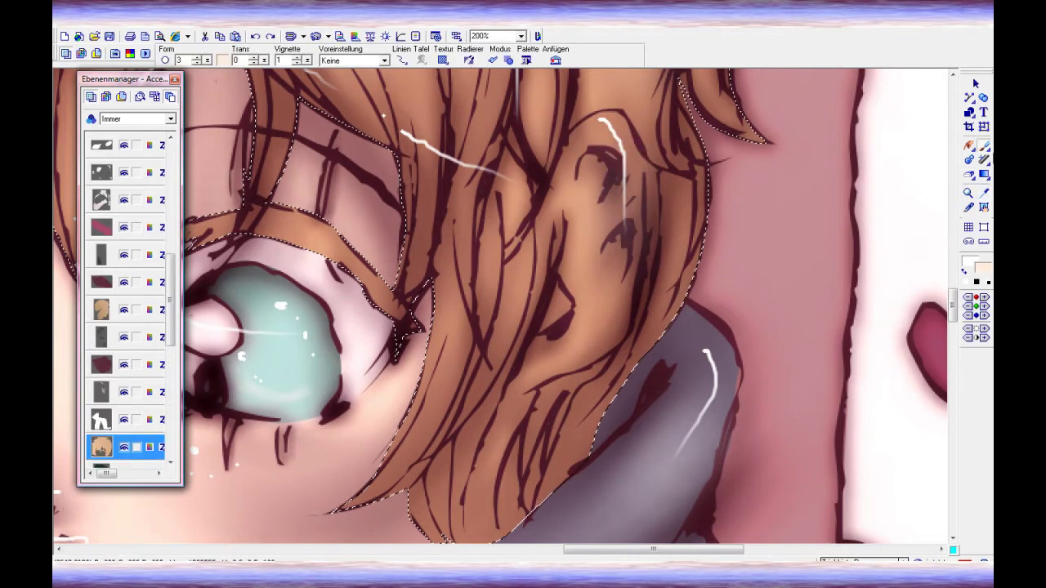
pyautogui.tripleClick(184, 59)
pyautogui.write('34')
pyautogui.moveTo(605, 139); pyautogui.dragTo(613, 269)
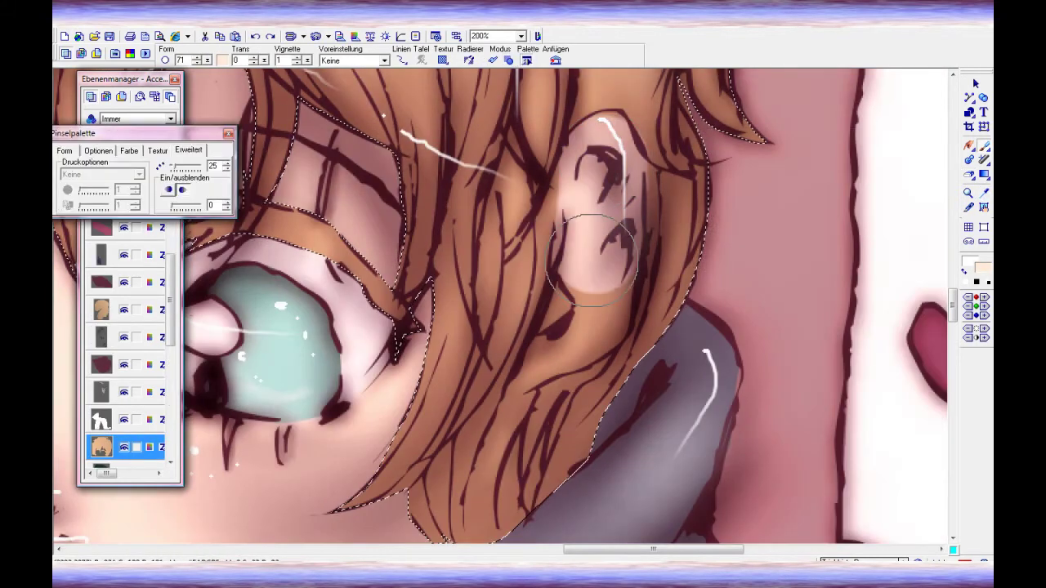
pyautogui.moveTo(625, 179)
pyautogui.mouseDown()
pyautogui.moveTo(572, 327)
pyautogui.moveTo(539, 360)
pyautogui.mouseUp()
pyautogui.moveTo(207, 59); pyautogui.dragTo(190, 72)
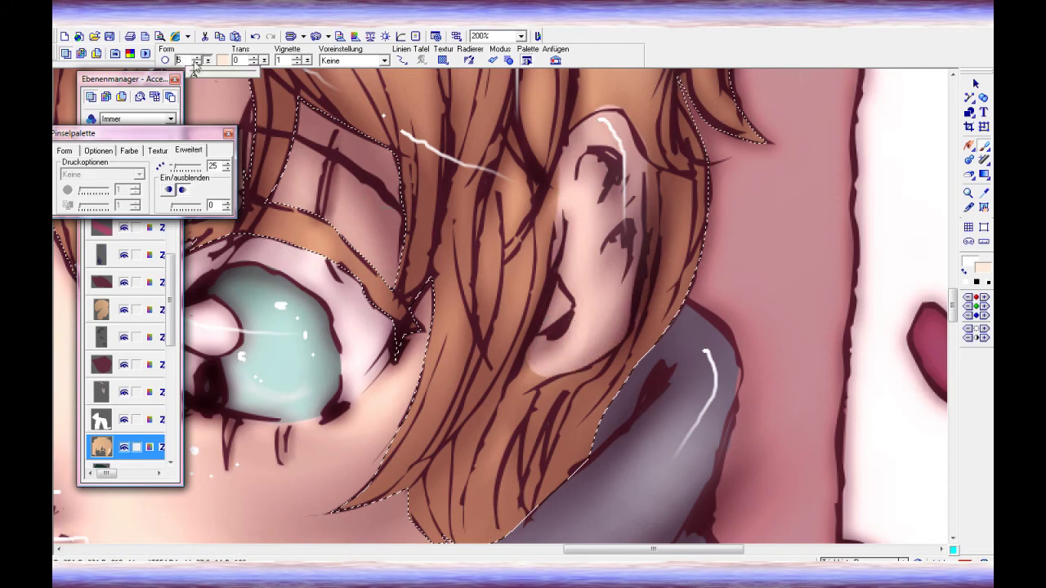
pyautogui.click(976, 83)
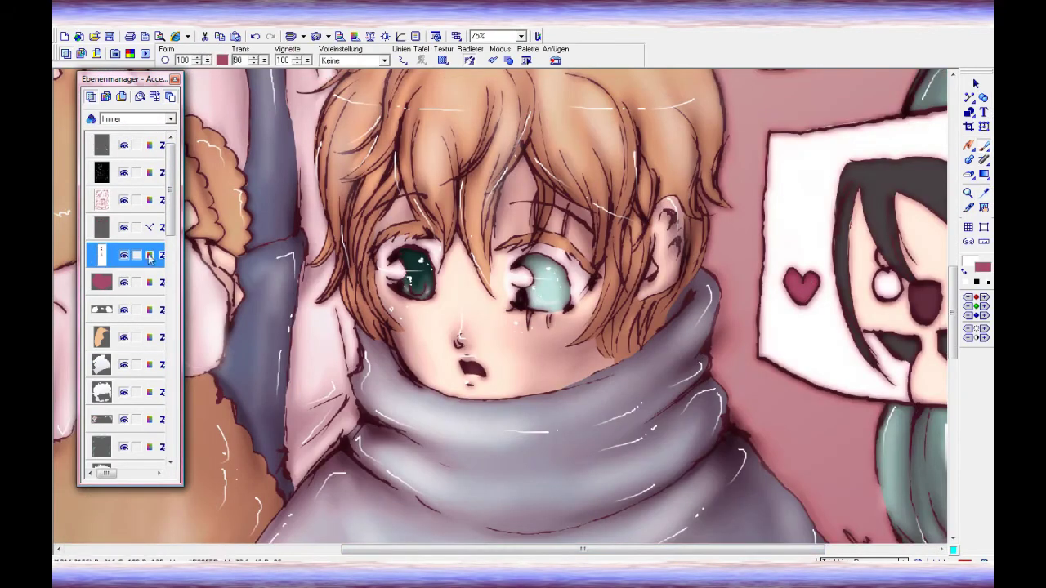
# - Pick the coral red swatch and paint soft blush on the cheeks of the large curly-haired figure, using brush size 100 and transparency 65
pyautogui.moveTo(401, 323); pyautogui.dragTo(433, 320)
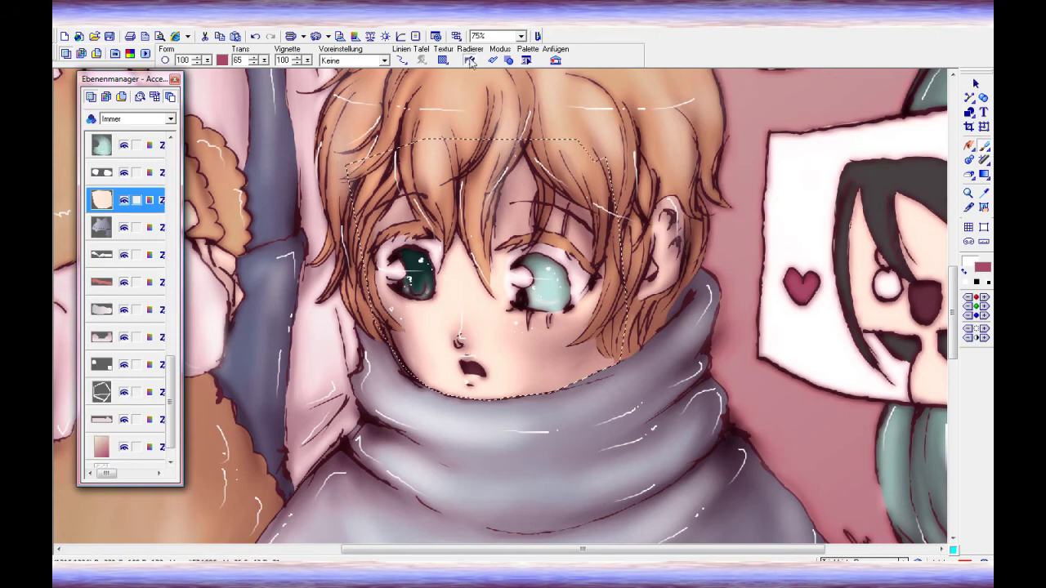
pyautogui.hotkey('ctrl', 'Tab')
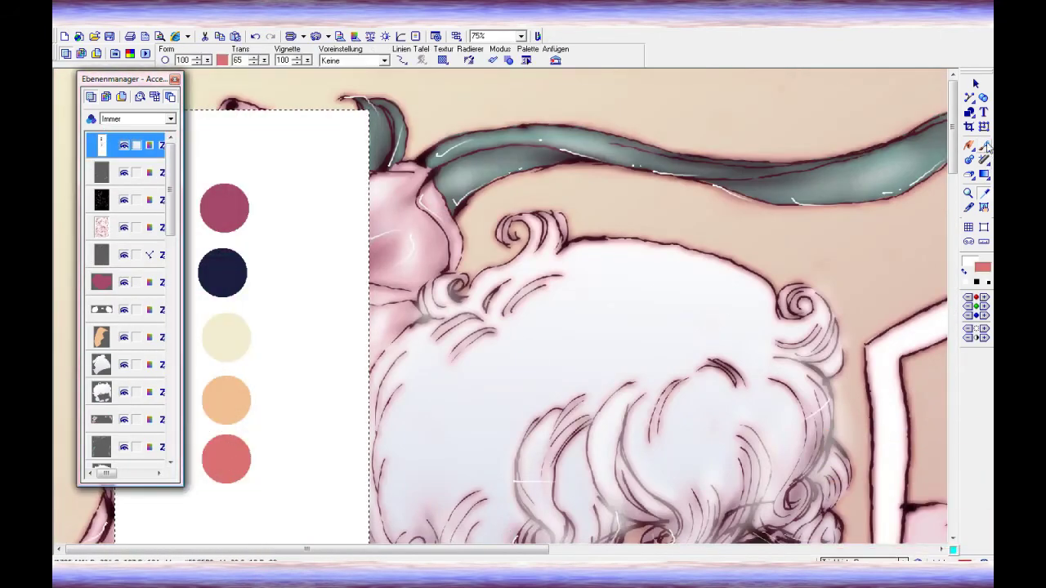
pyautogui.moveTo(953, 158); pyautogui.dragTo(960, 219)
pyautogui.scroll(-2, 170, 264)
pyautogui.moveTo(168, 398); pyautogui.dragTo(171, 272)
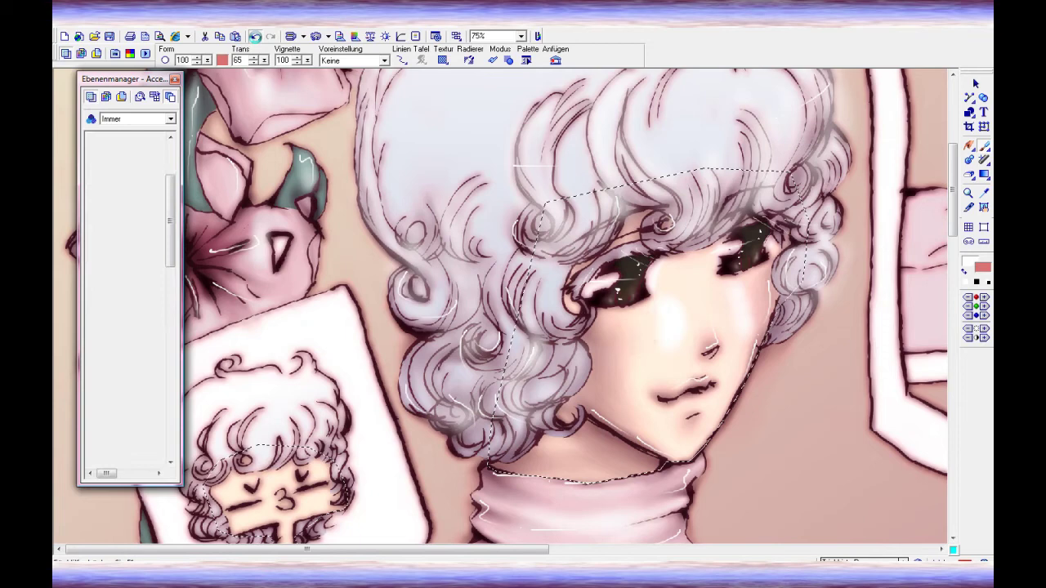
pyautogui.scroll(-1, 630, 327)
pyautogui.scroll(-2, 499, 311)
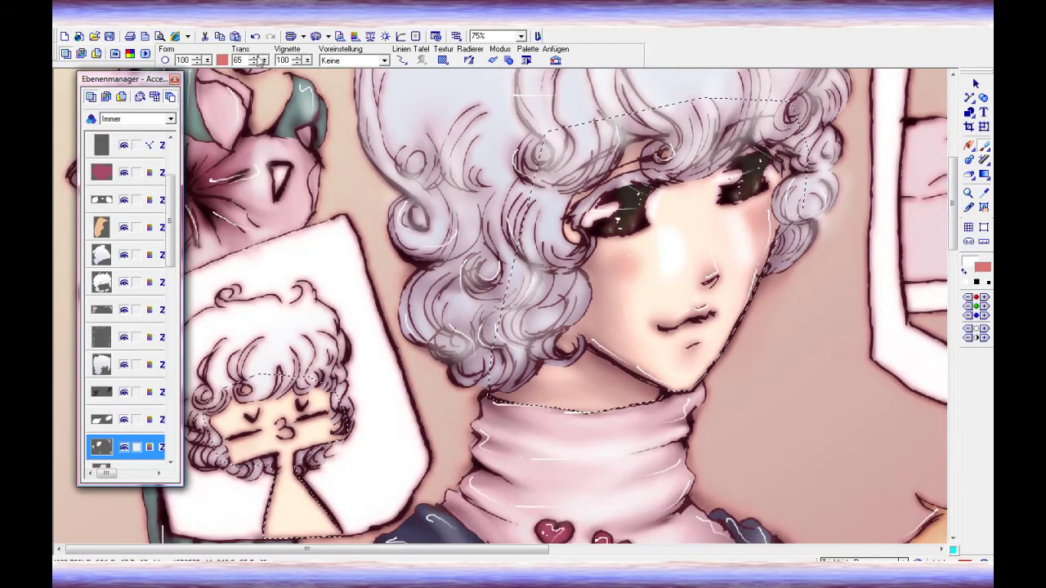
# - Paint coral blush on the small figures' faces in the comic bubble with a size 71 brush, and hide the colour swatch object
pyautogui.moveTo(408, 550); pyautogui.dragTo(504, 547)
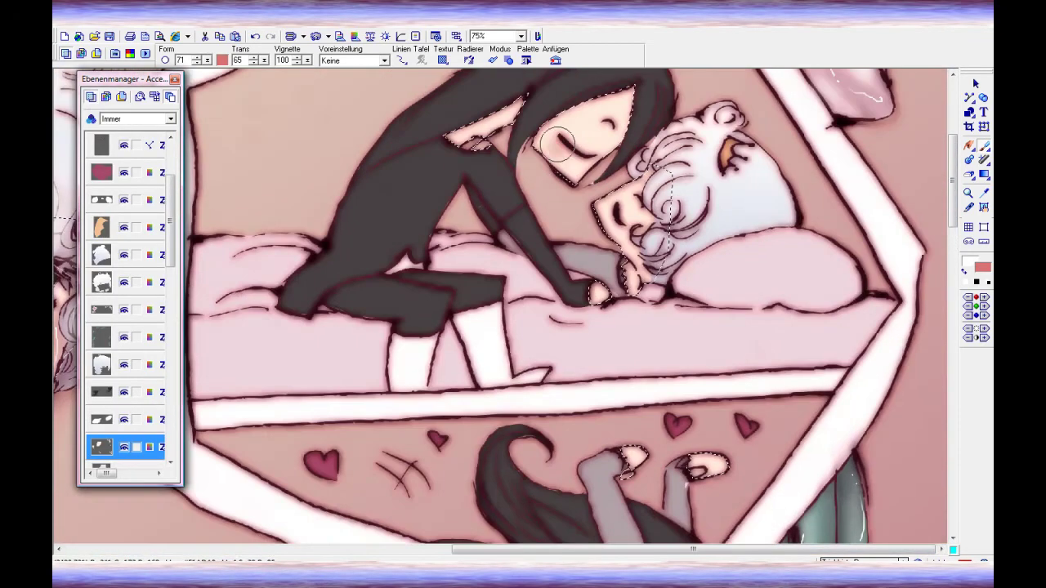
pyautogui.click(165, 390)
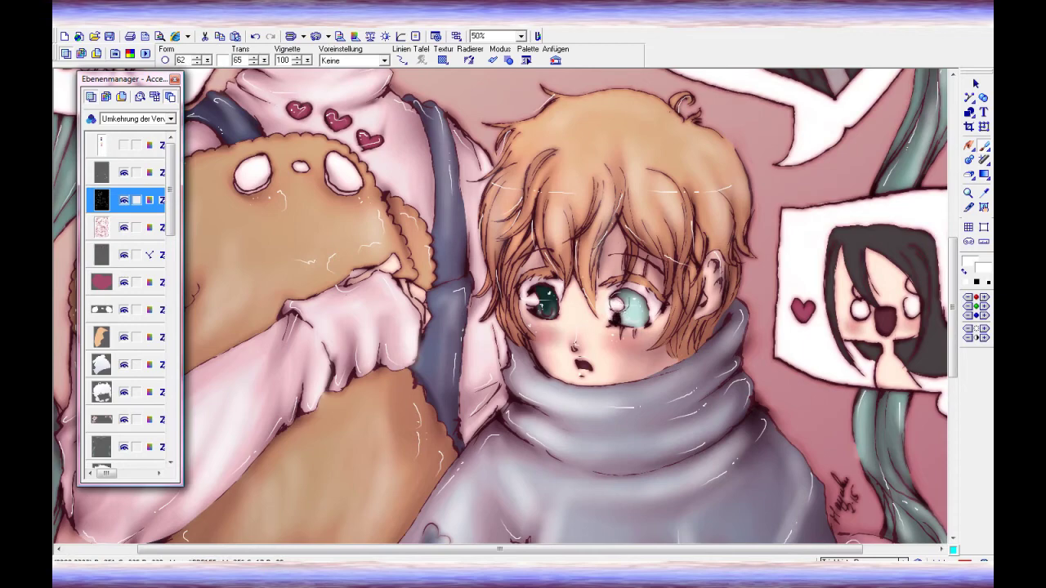
pyautogui.scroll(5, 501, 306)
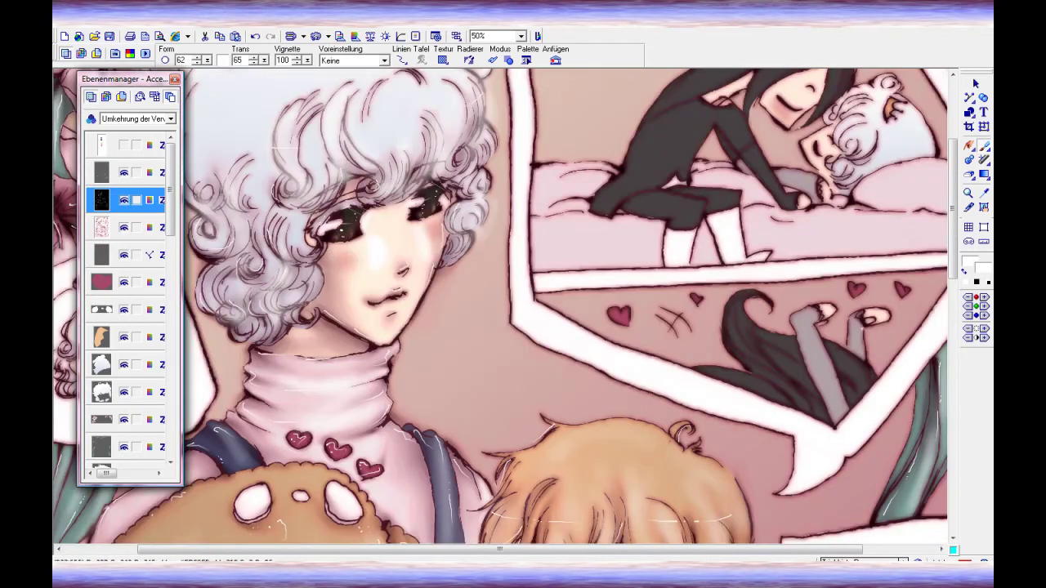
pyautogui.press('o')
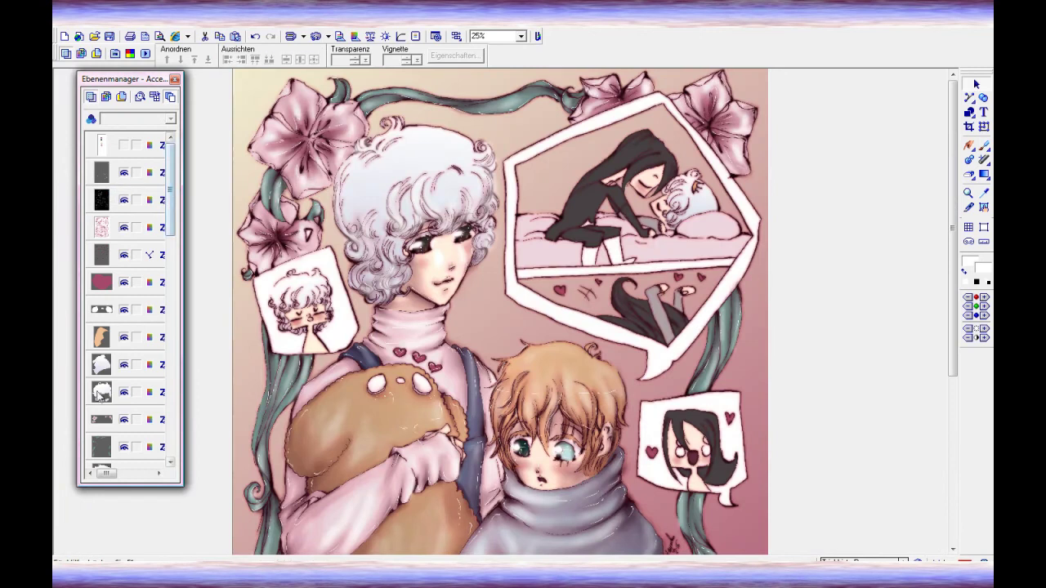
# - Select the large figure's curly hair object and brighten the hair to nearly pure white
pyautogui.scroll(-3, 123, 311)
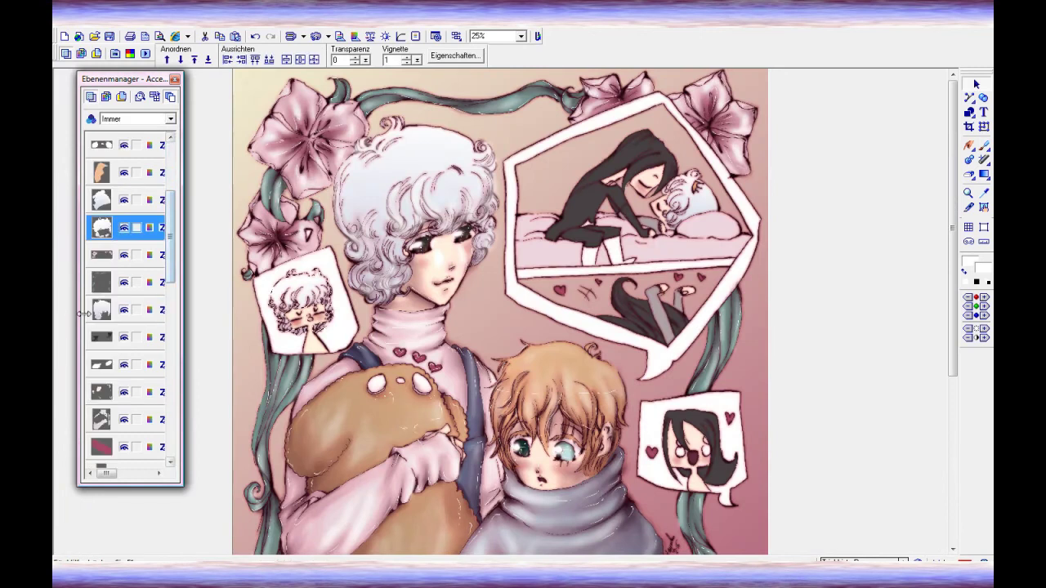
pyautogui.click(123, 309)
pyautogui.click(291, 36)
pyautogui.click(246, 58)
pyautogui.press('Return')
pyautogui.click(817, 308)
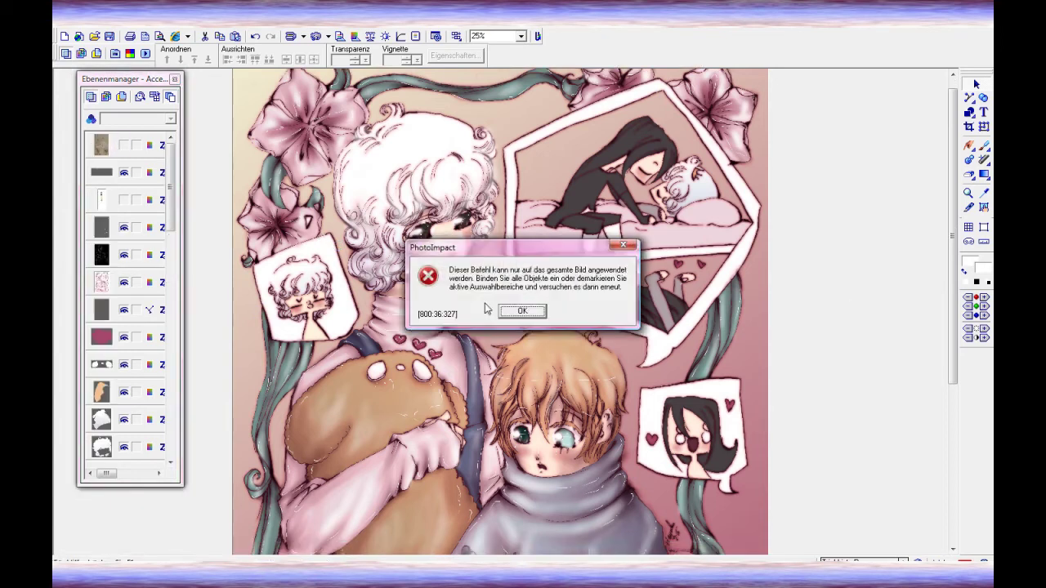
# - Dismiss the error message and show the stone texture object over the whole picture
pyautogui.click(522, 310)
pyautogui.click(123, 144)
pyautogui.scroll(-1, 845, 234)
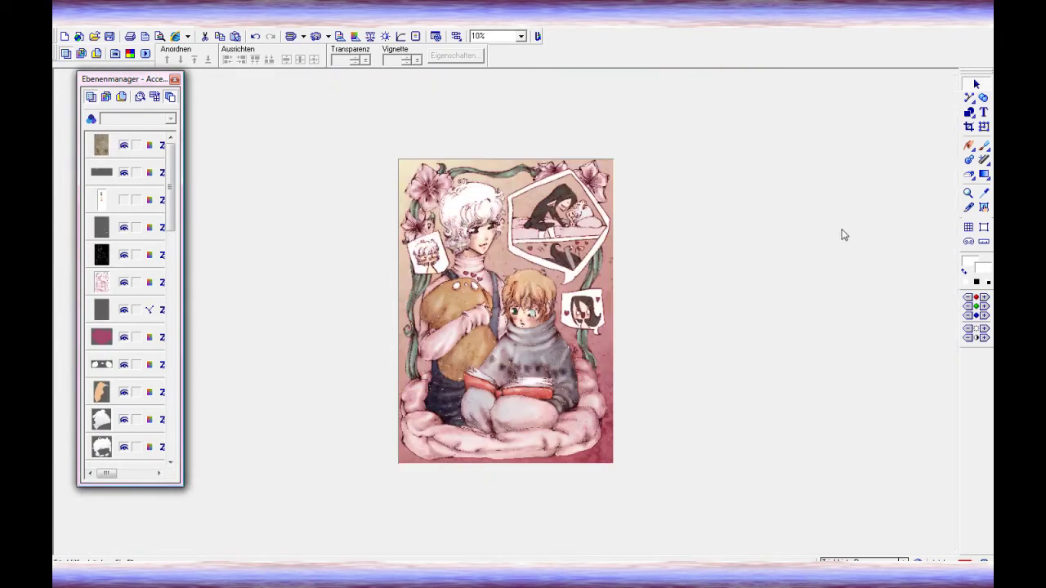
# - Select the soft-light stone texture object and shift its colour towards green with the Farbton & Sättigung adjustment
pyautogui.rightClick(110, 154)
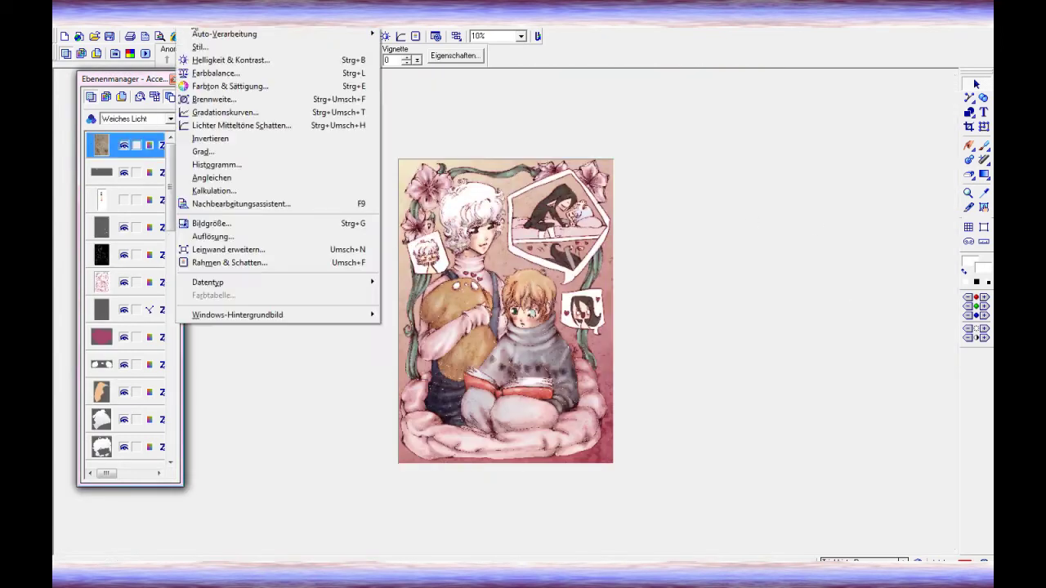
pyautogui.press('Escape')
pyautogui.hotkey('ctrl', 'e')
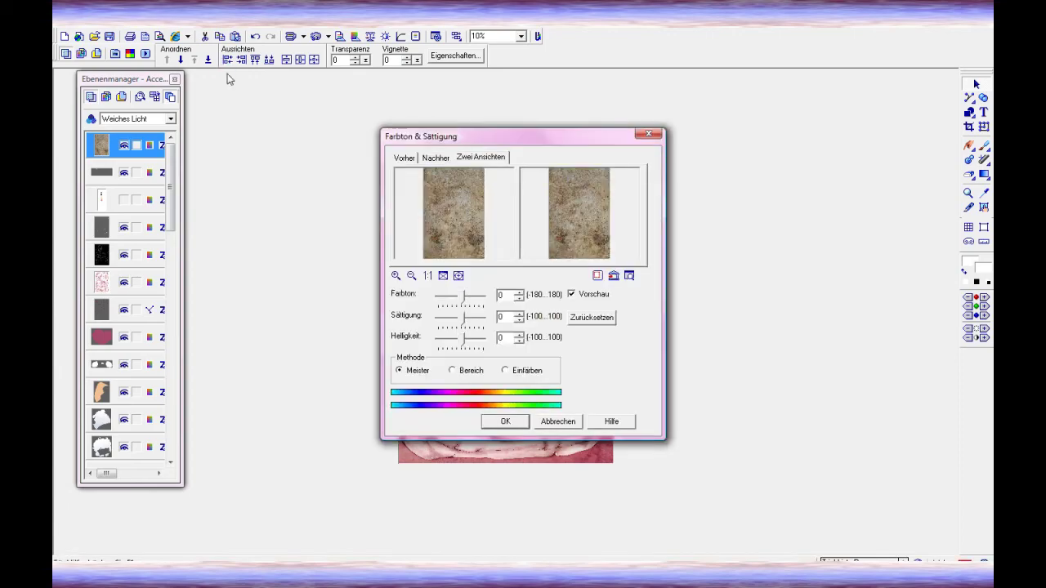
pyautogui.click(504, 421)
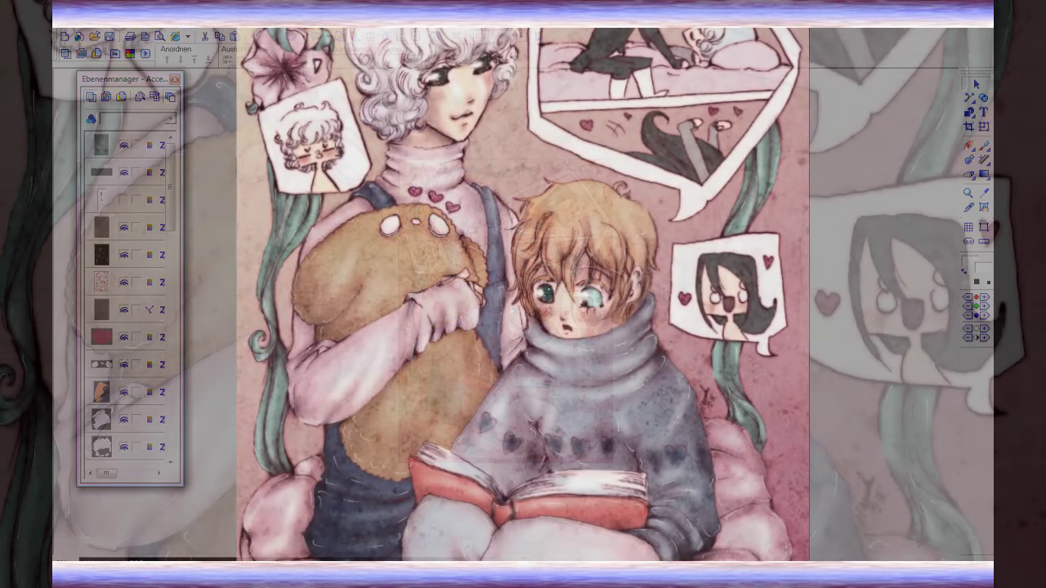